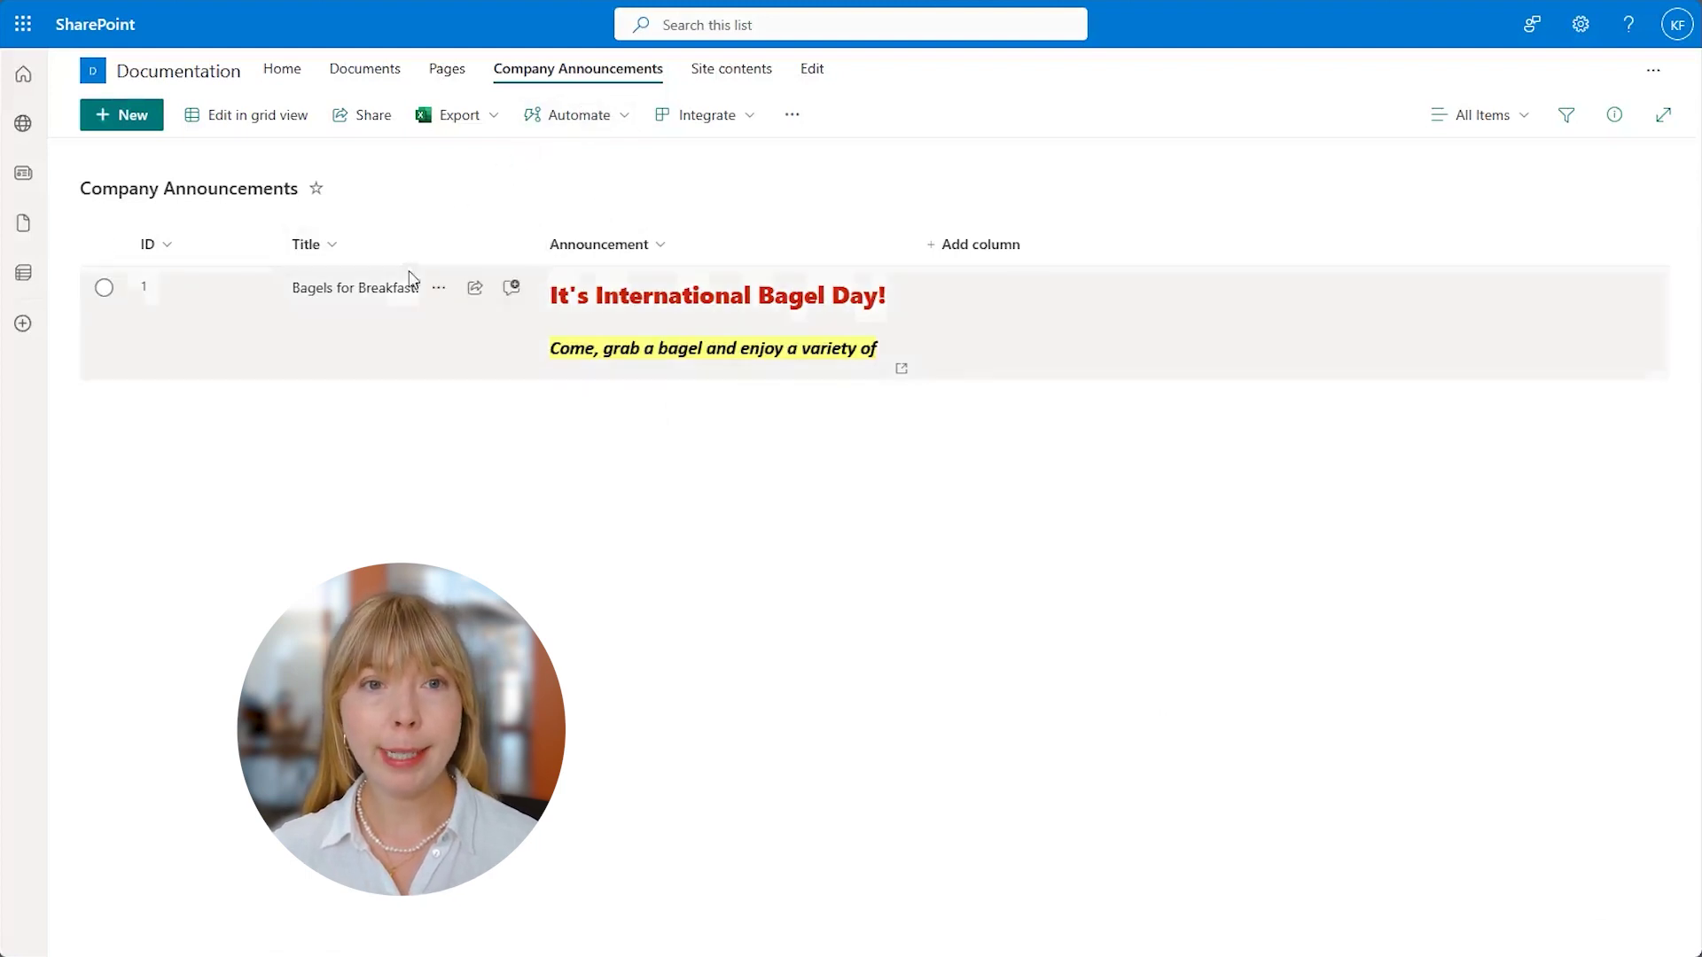
Review the Bagels for Breakfast item's full Announcement text, then close its details.
click(407, 290)
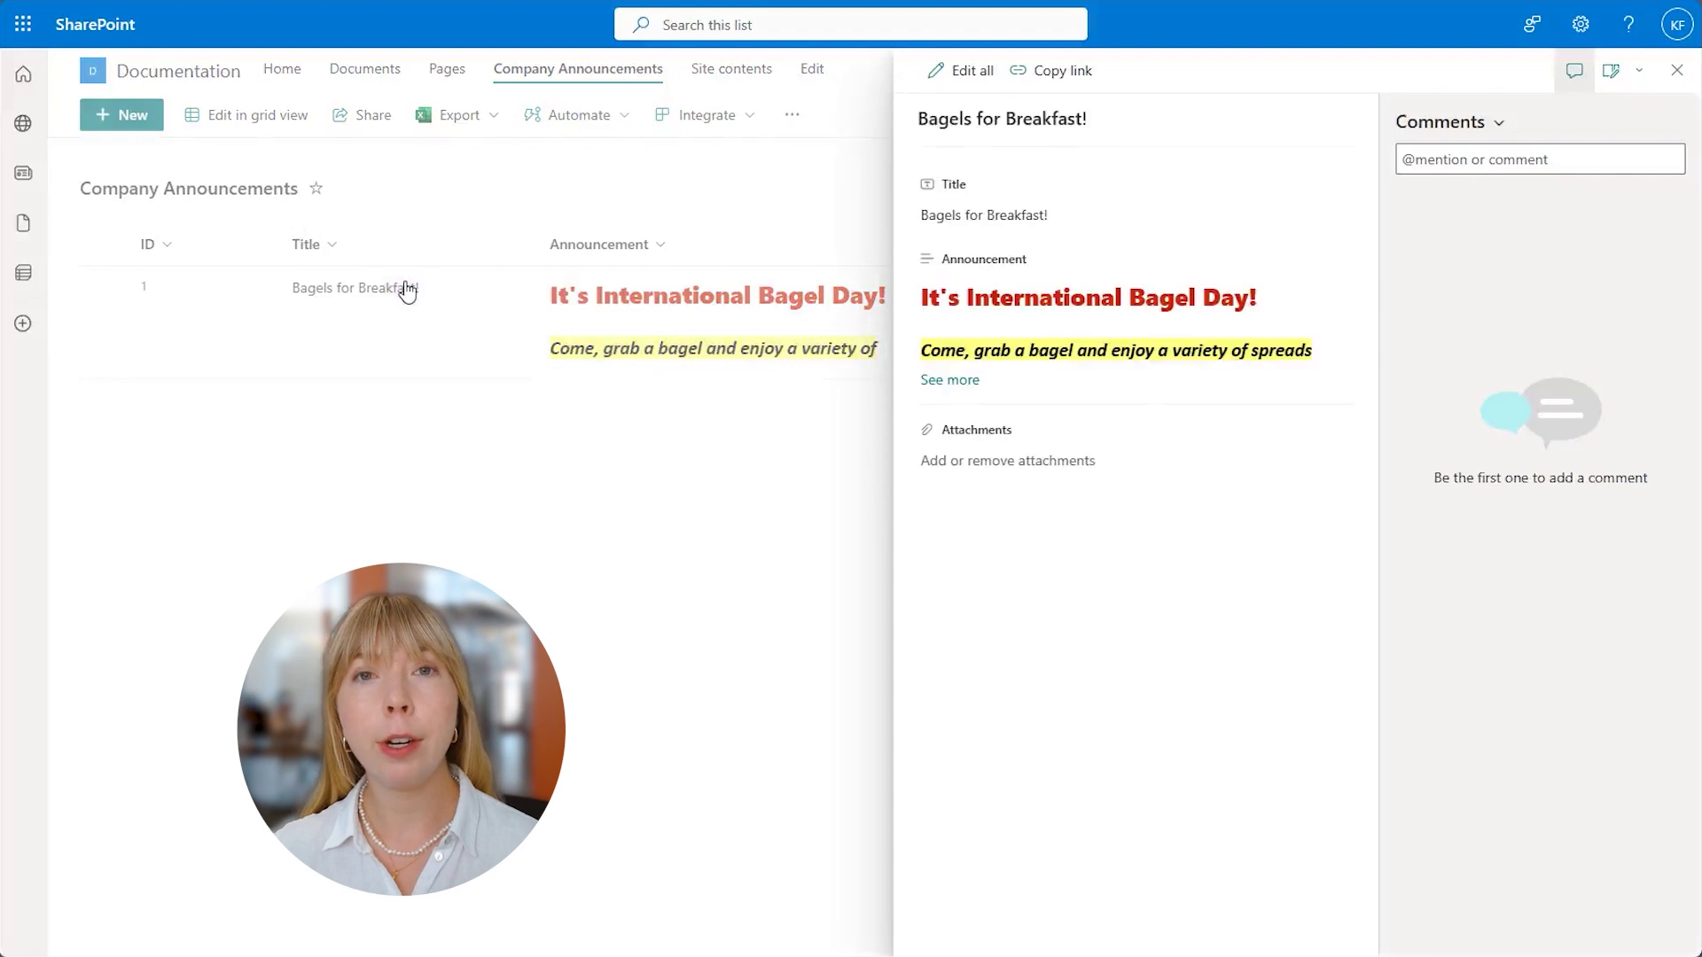
click(945, 381)
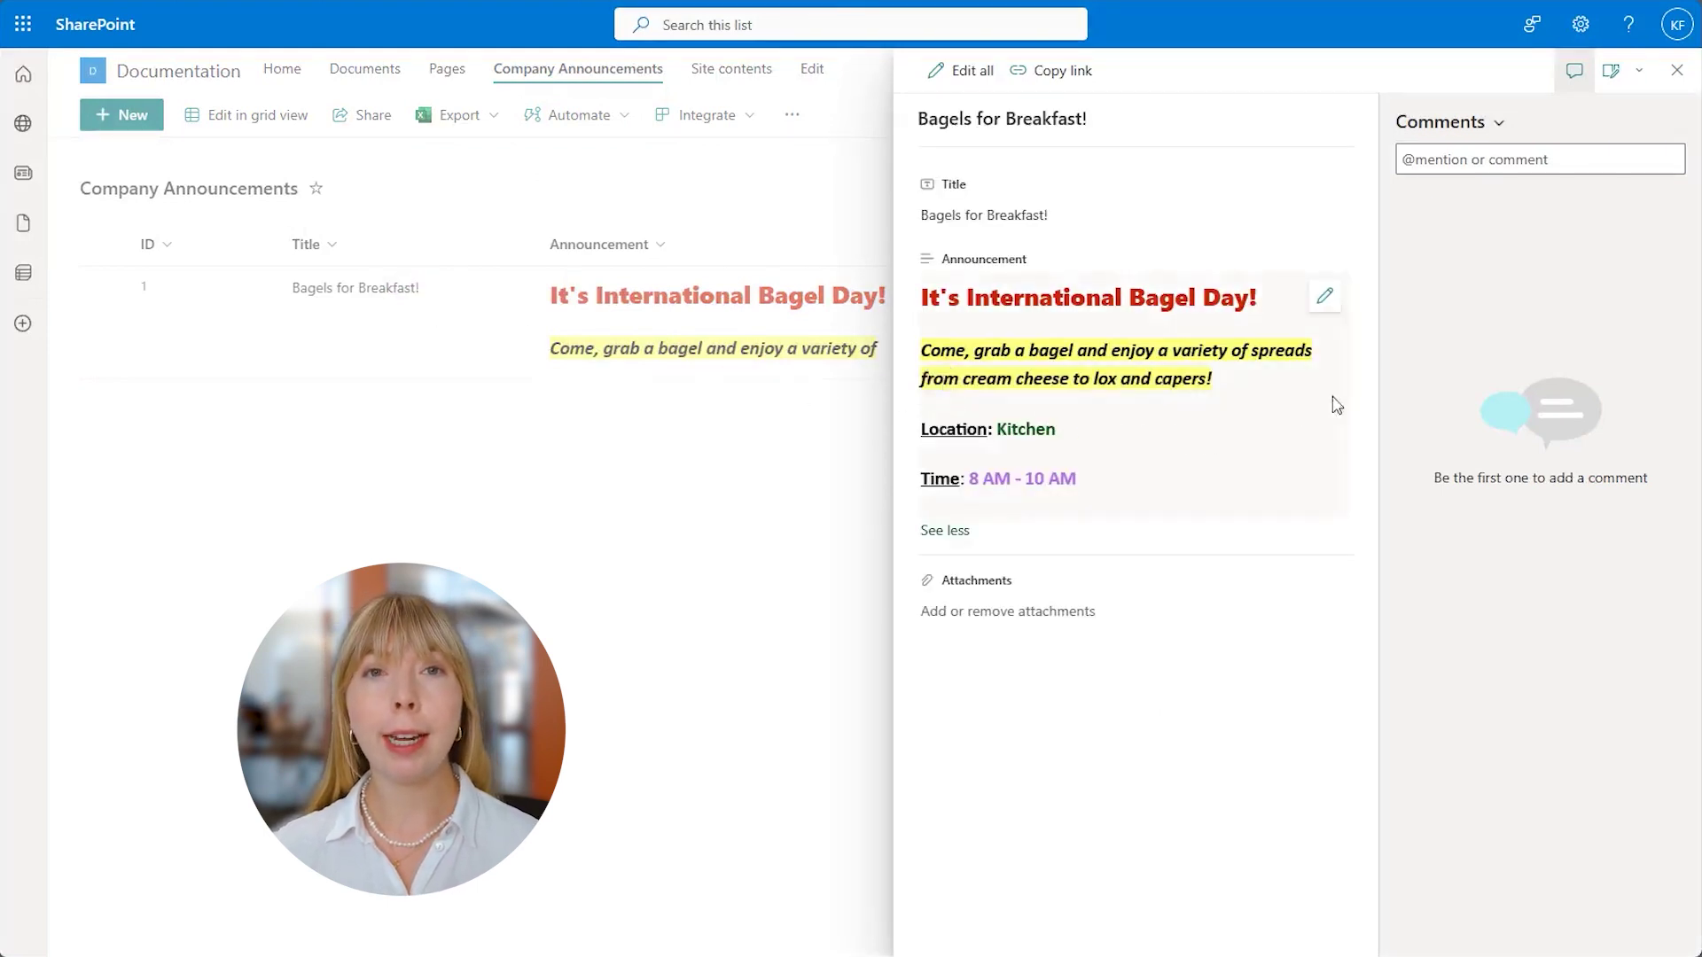
click(1677, 70)
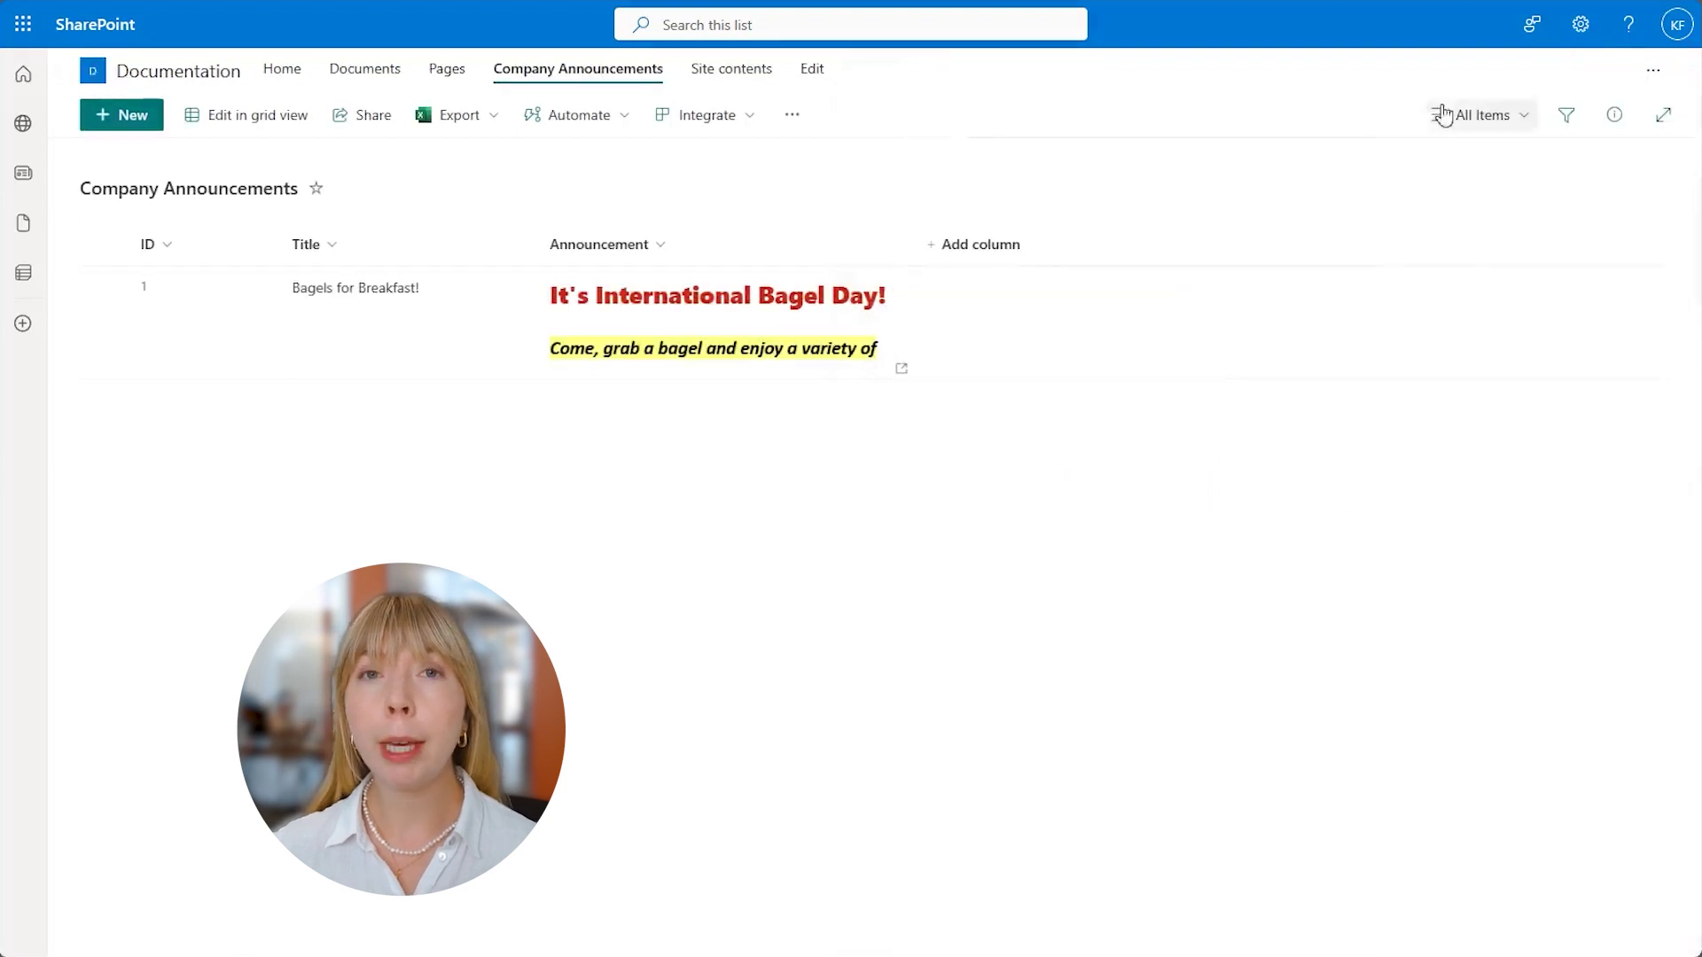
Check the DOCX template in Documents' Template folder, then open the empty Invitations - final folder.
click(394, 82)
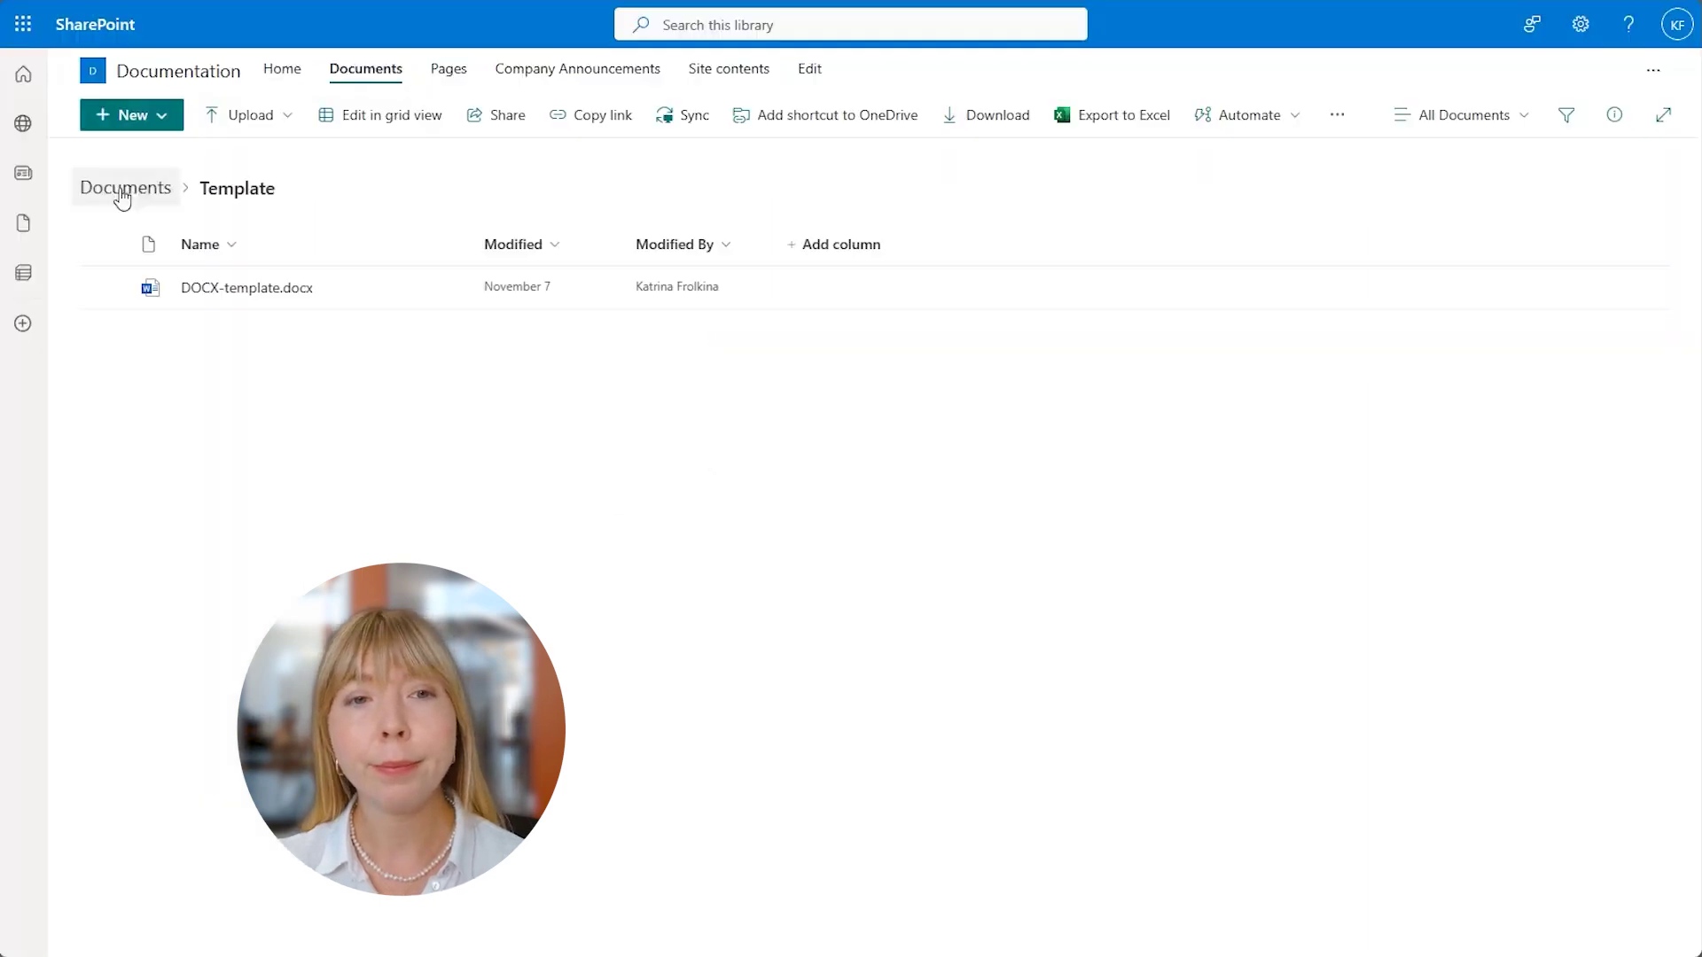
click(121, 188)
click(229, 289)
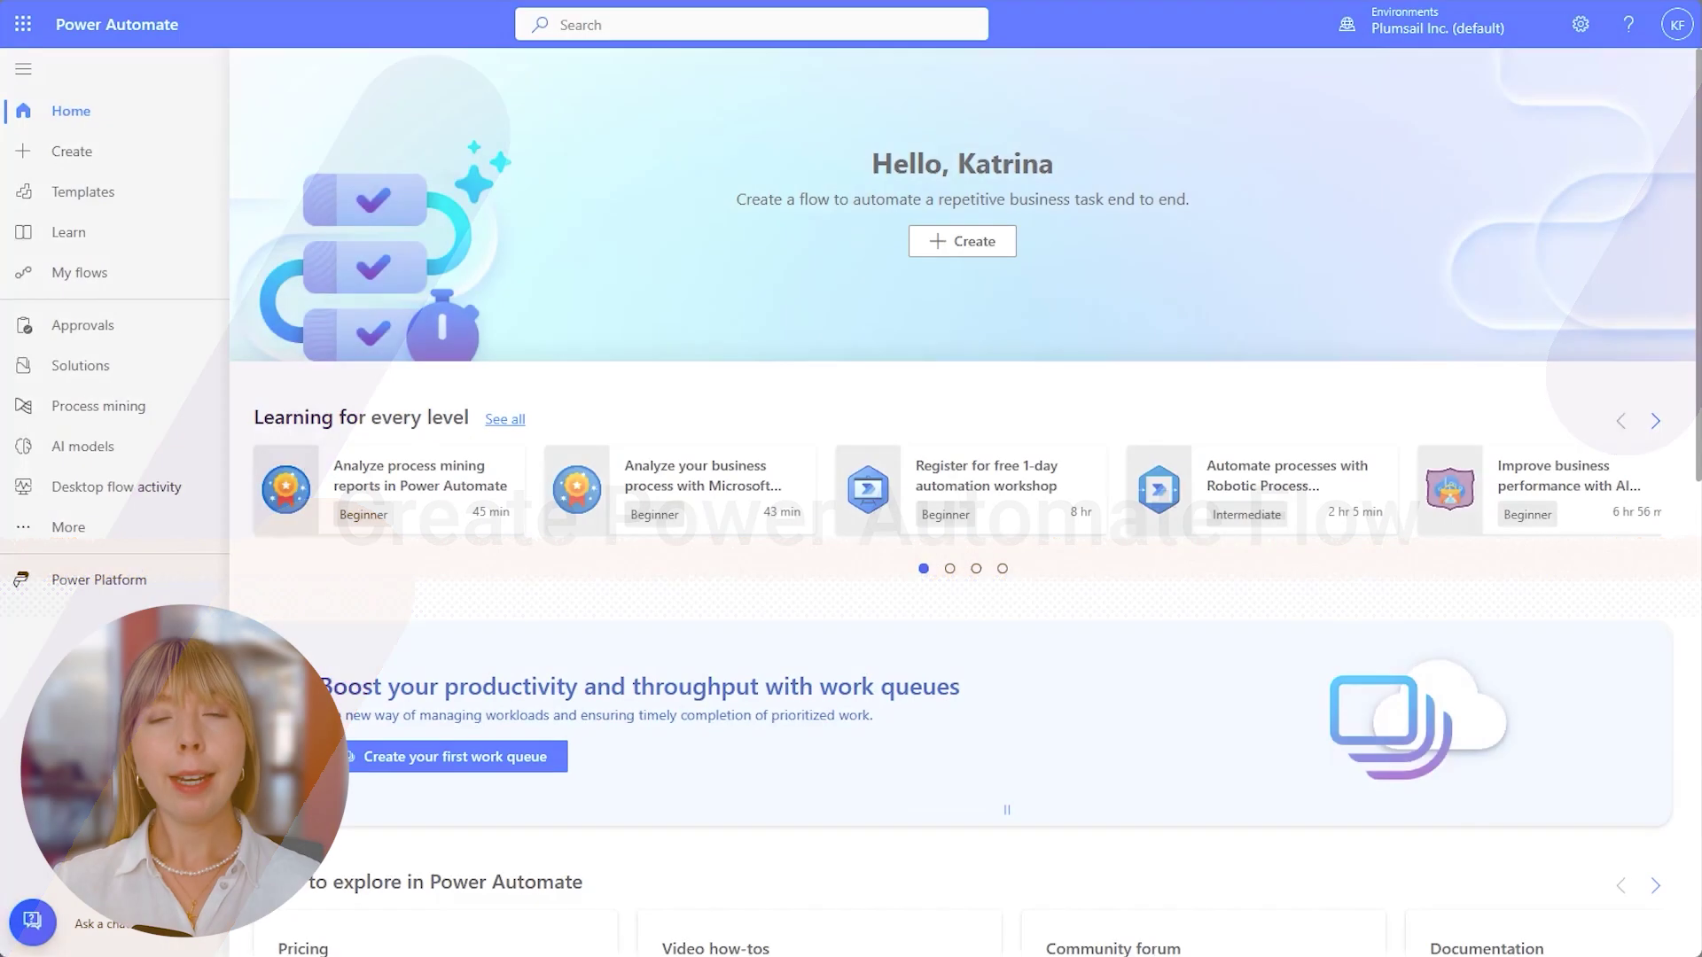
Create an untitled instant cloud flow triggered by SharePoint's For a selected item.
click(154, 151)
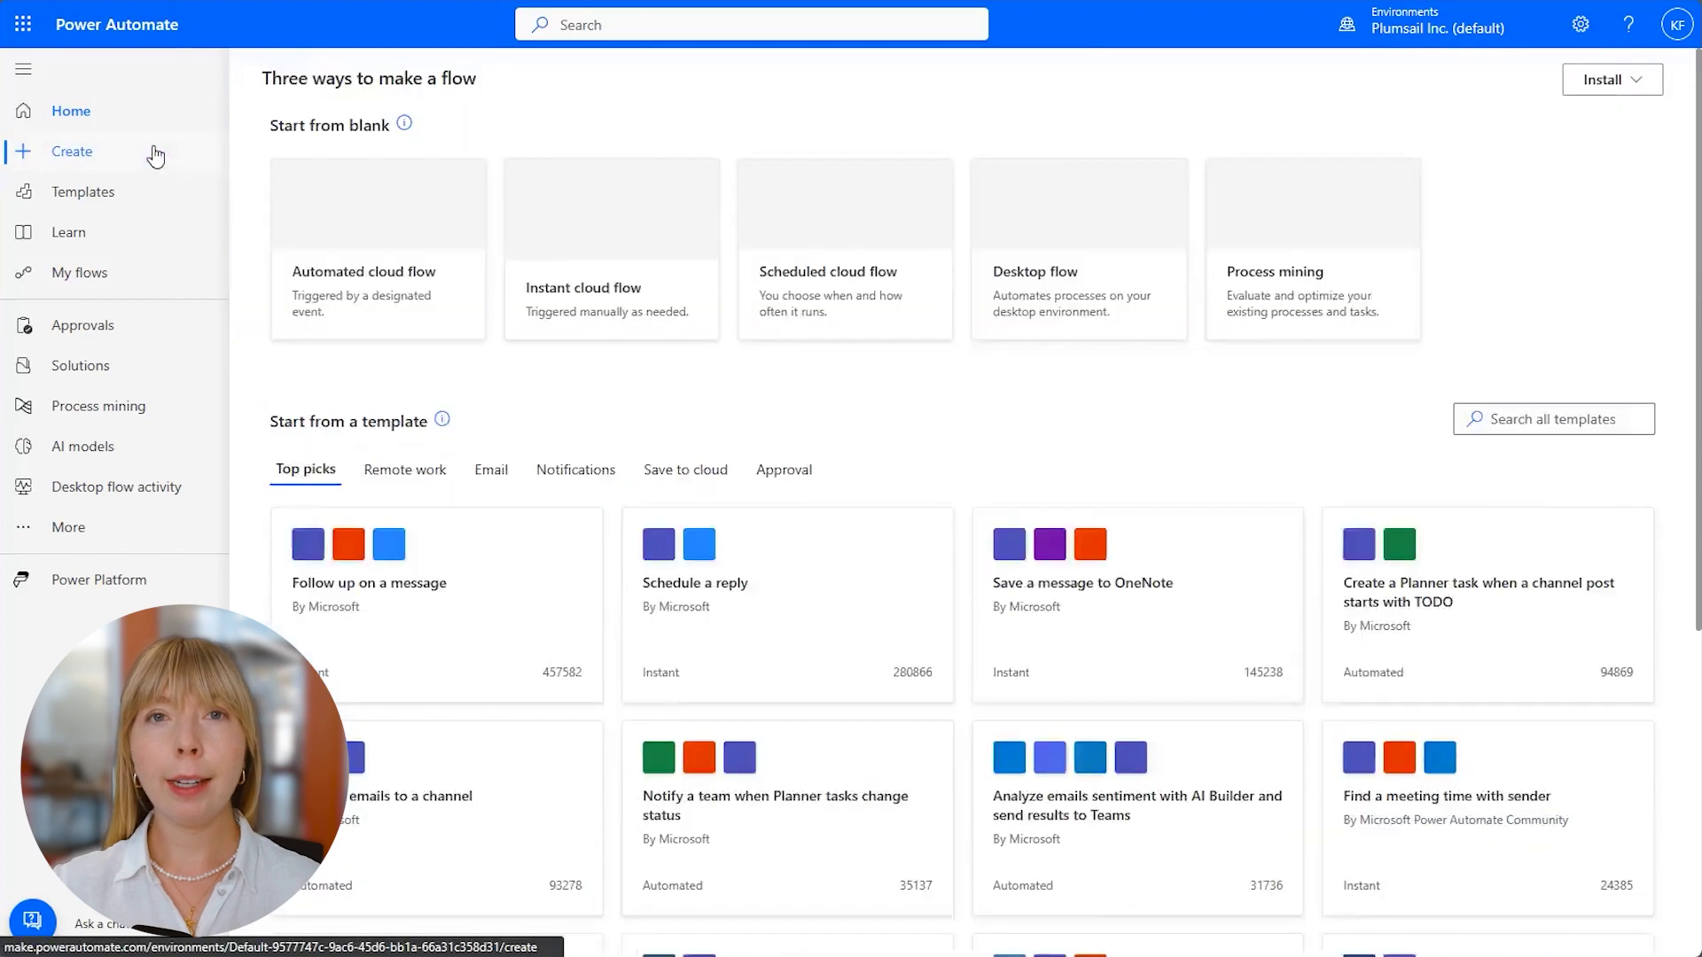
click(541, 316)
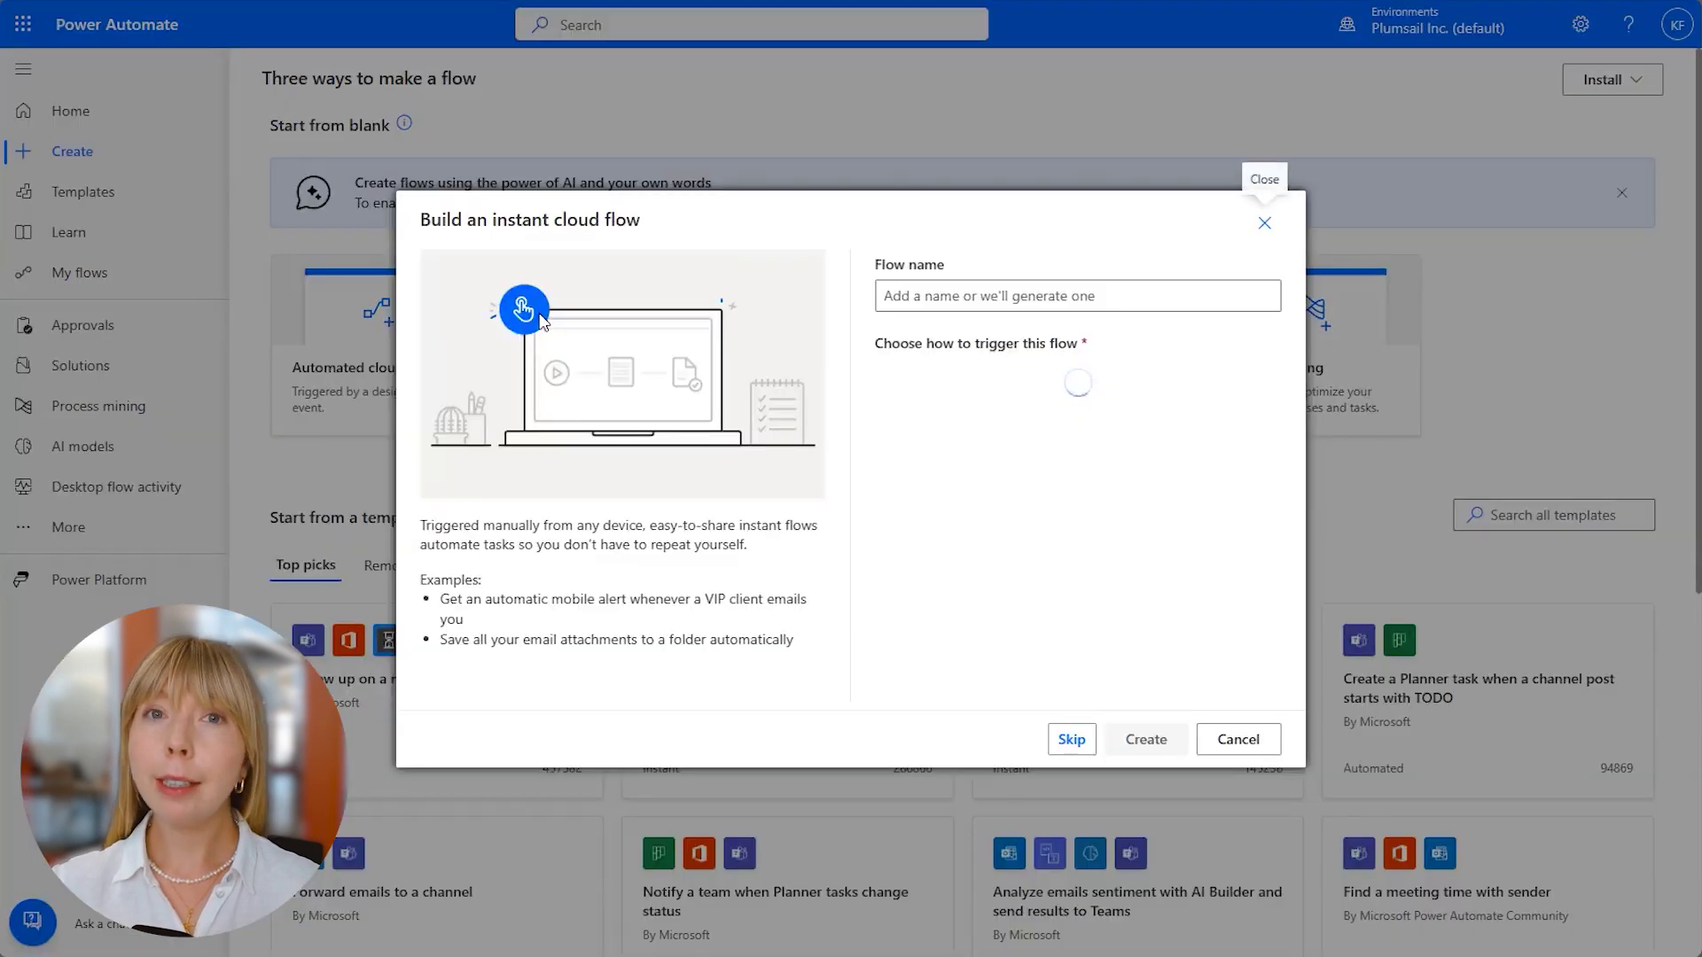
click(1071, 740)
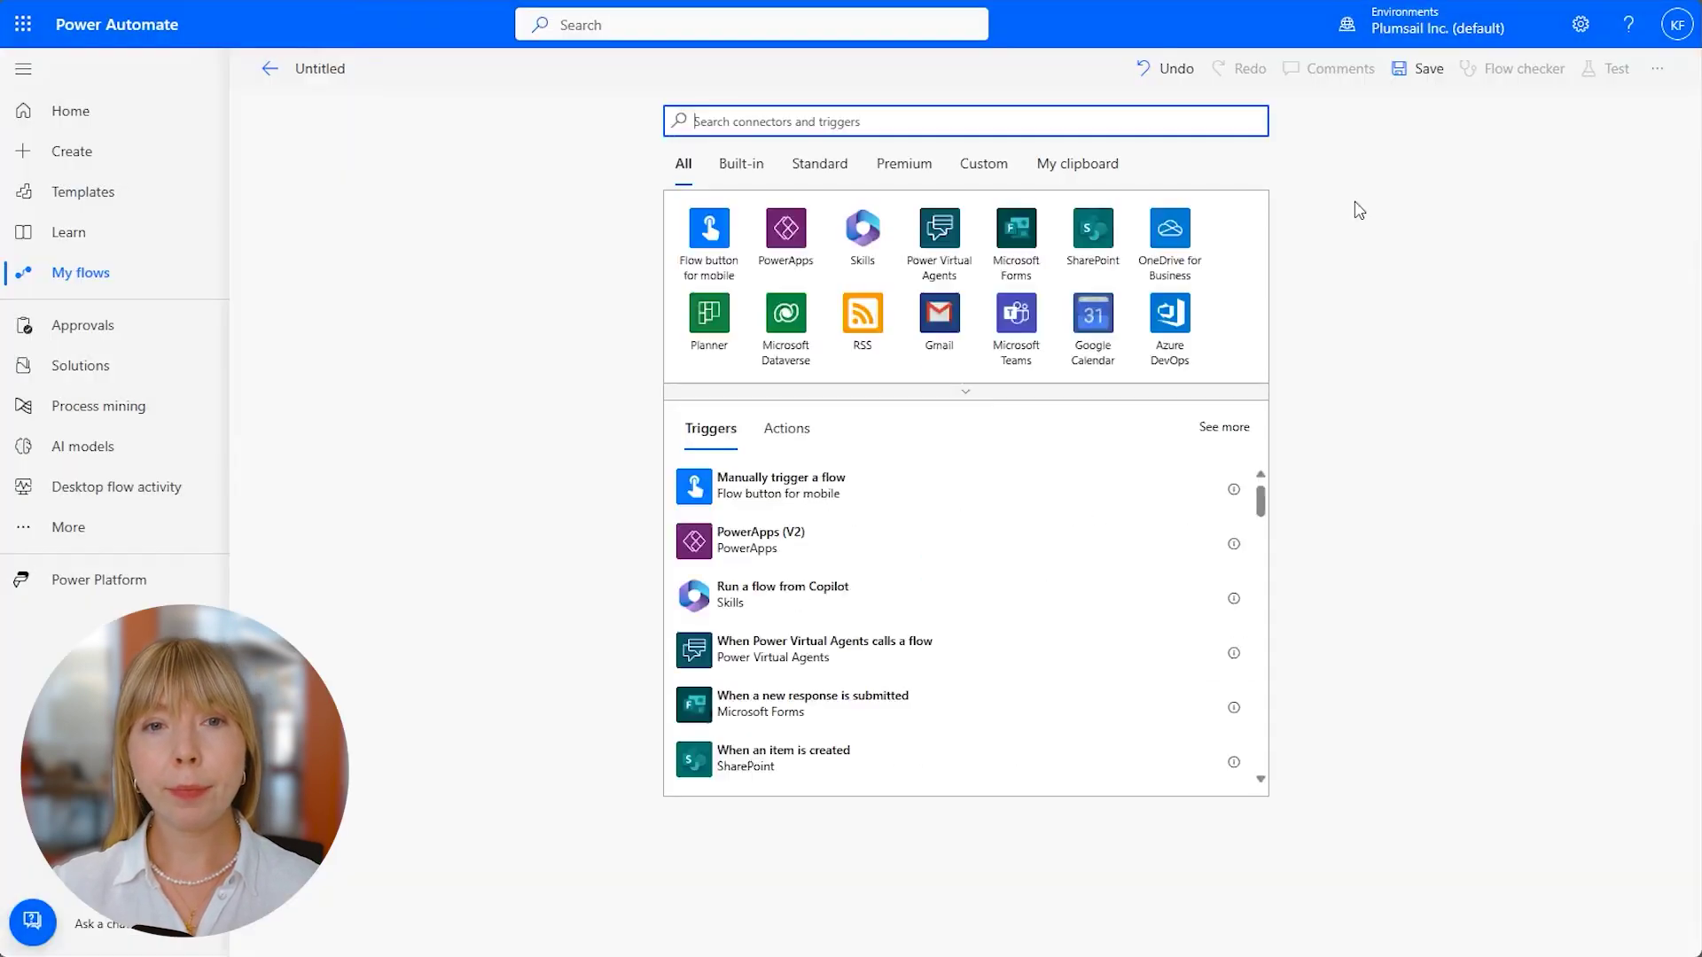
click(1118, 232)
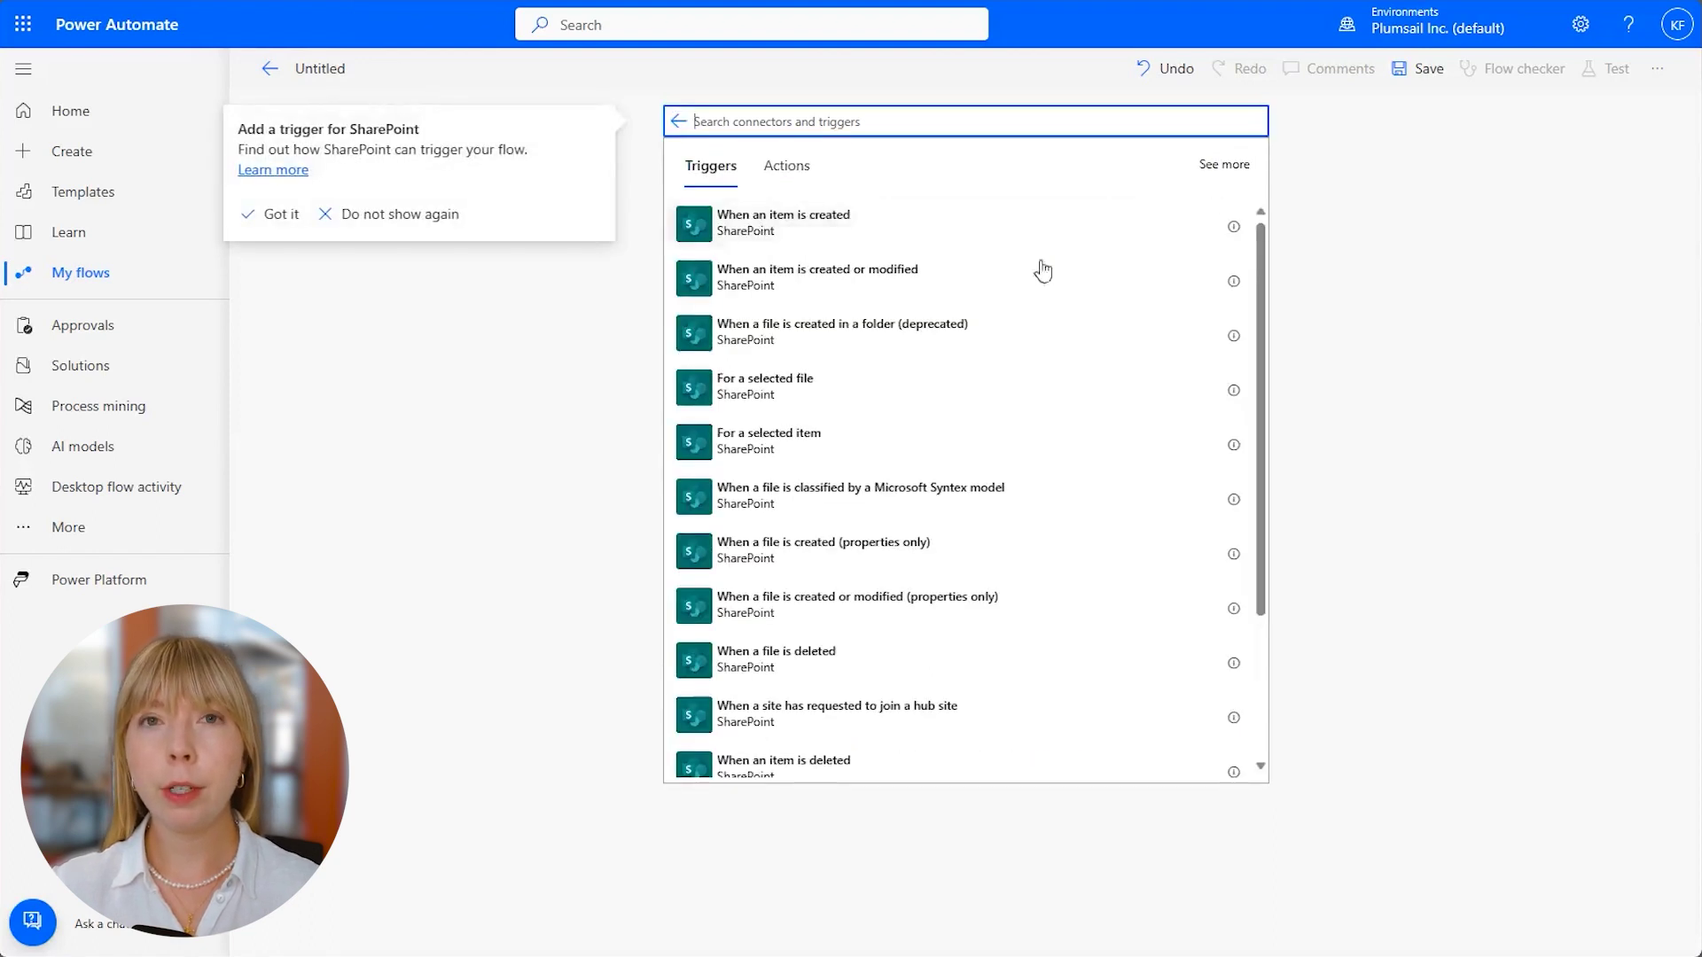
click(866, 439)
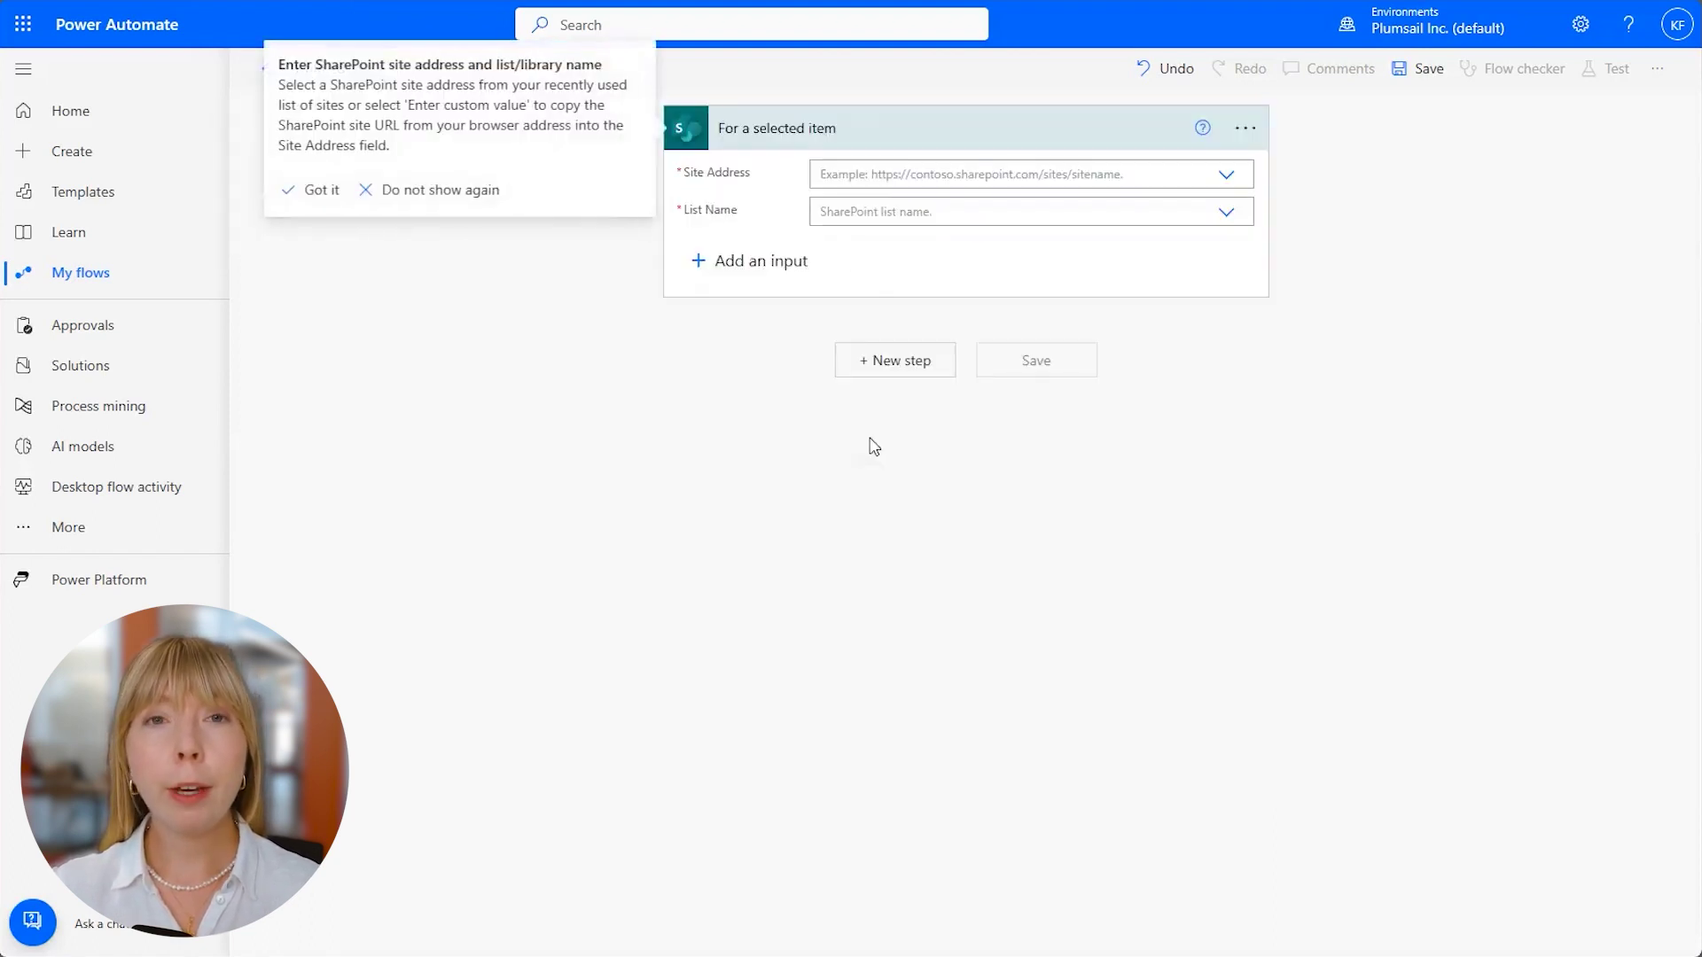
Set the trigger to the Documentation site and Company Announcements list, then add a new step.
click(966, 174)
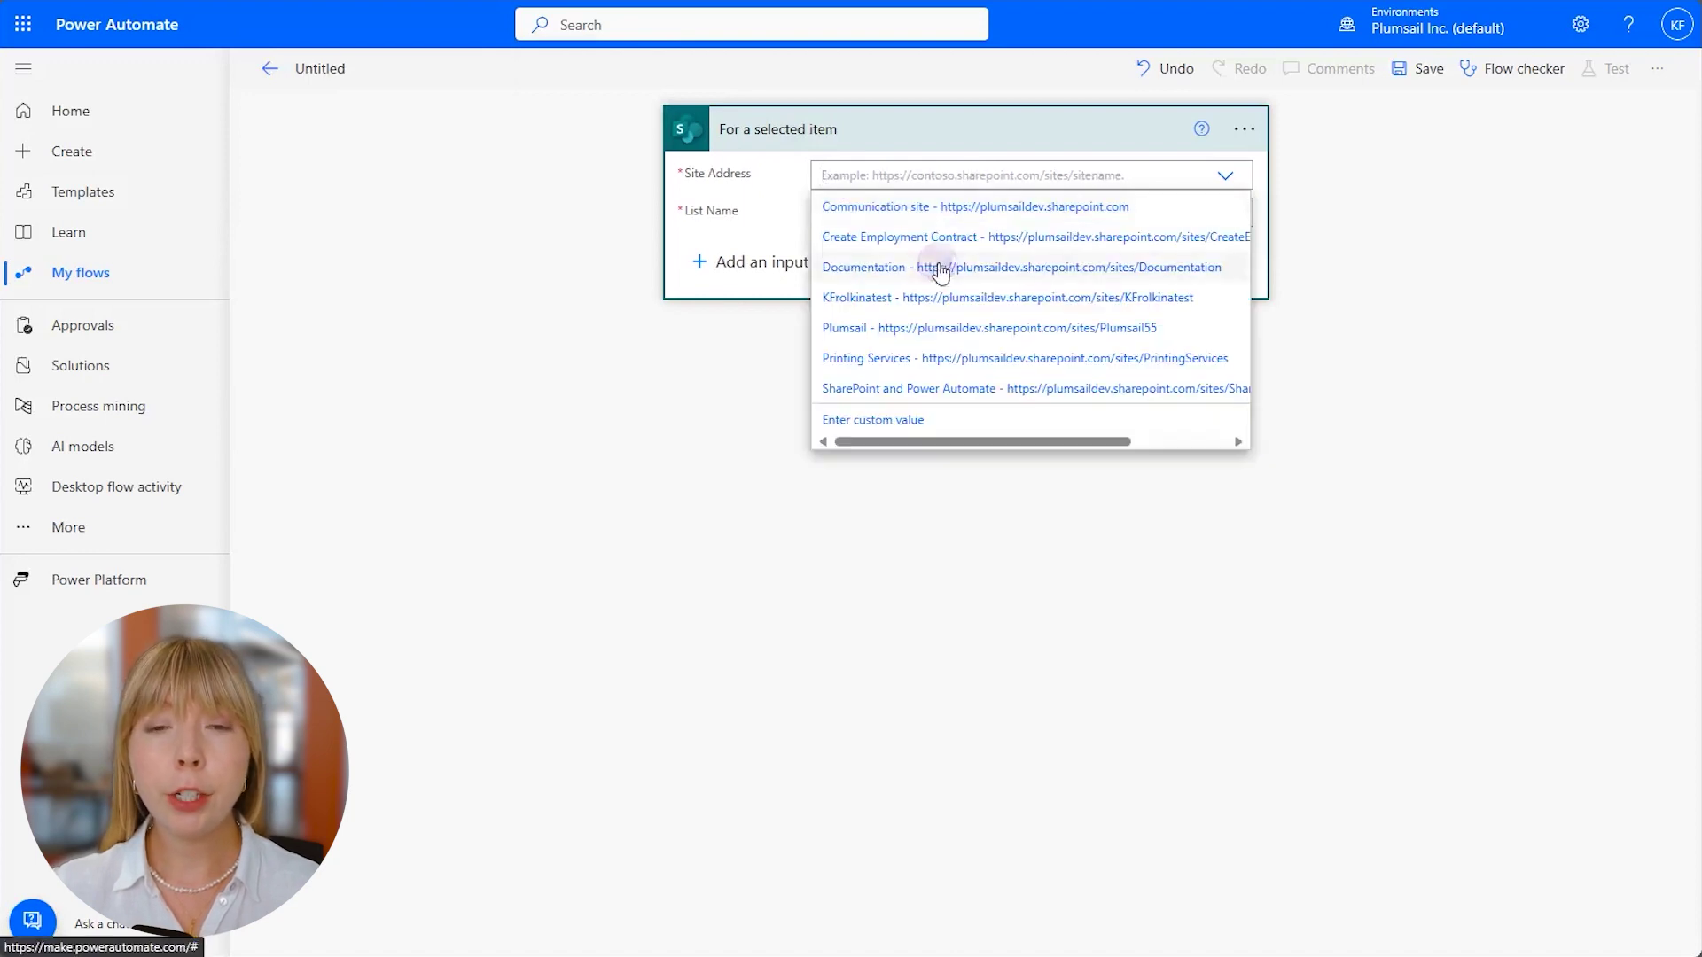
click(940, 270)
click(931, 236)
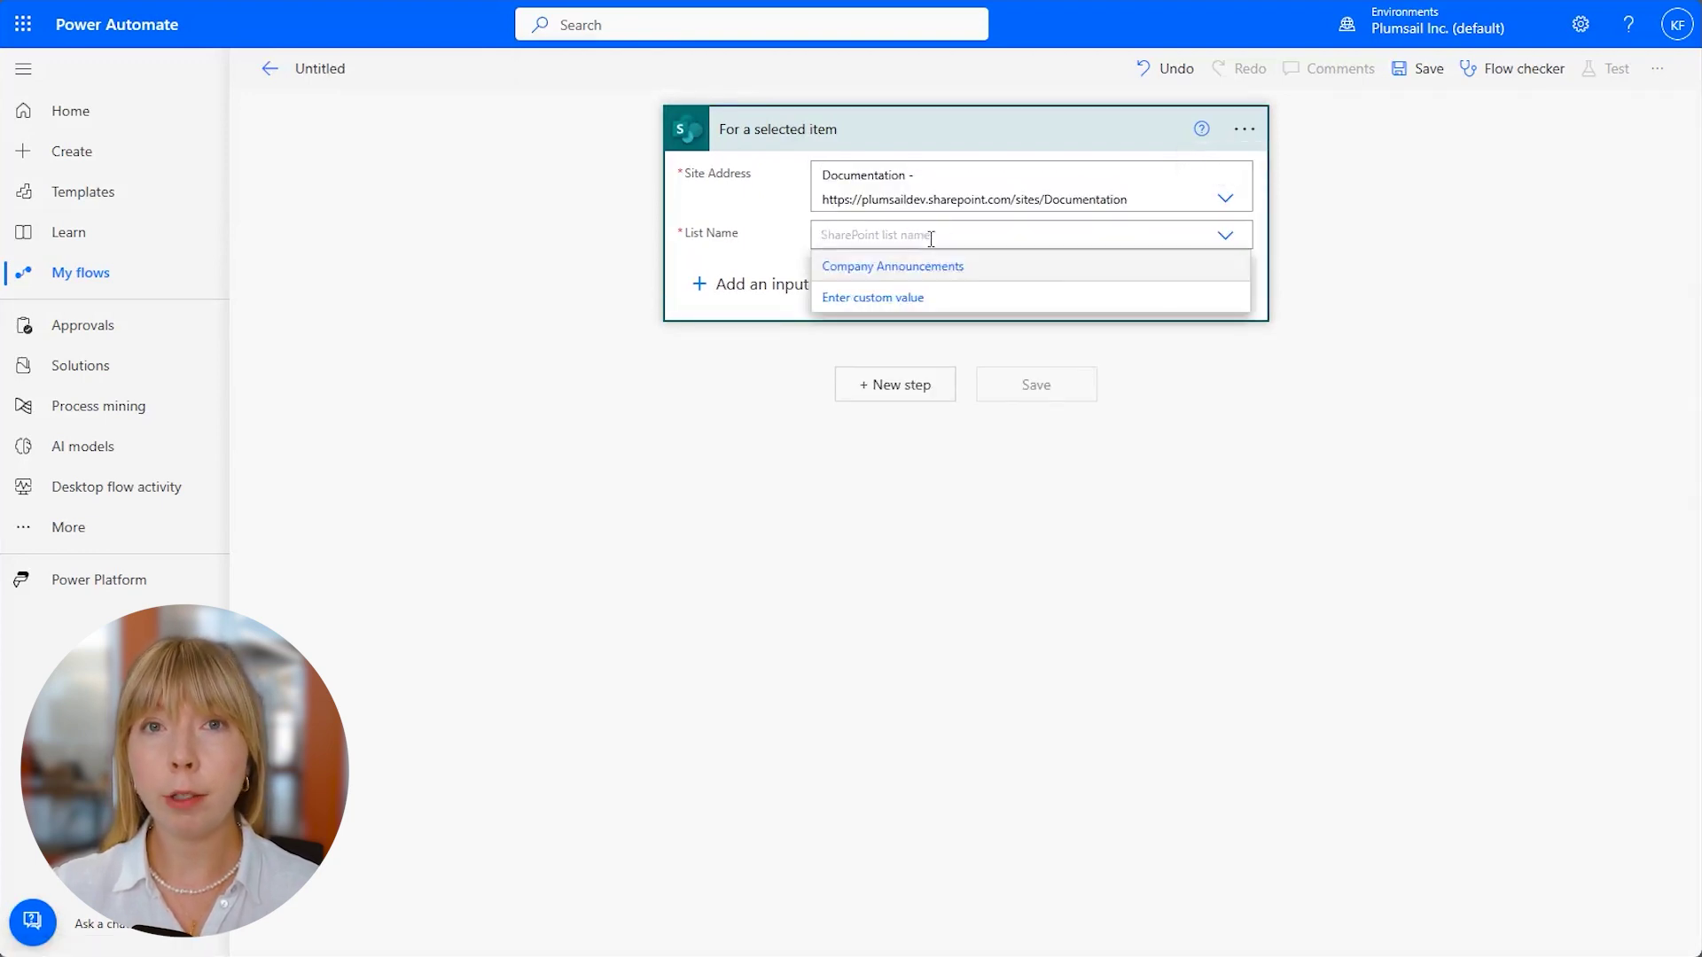
click(937, 268)
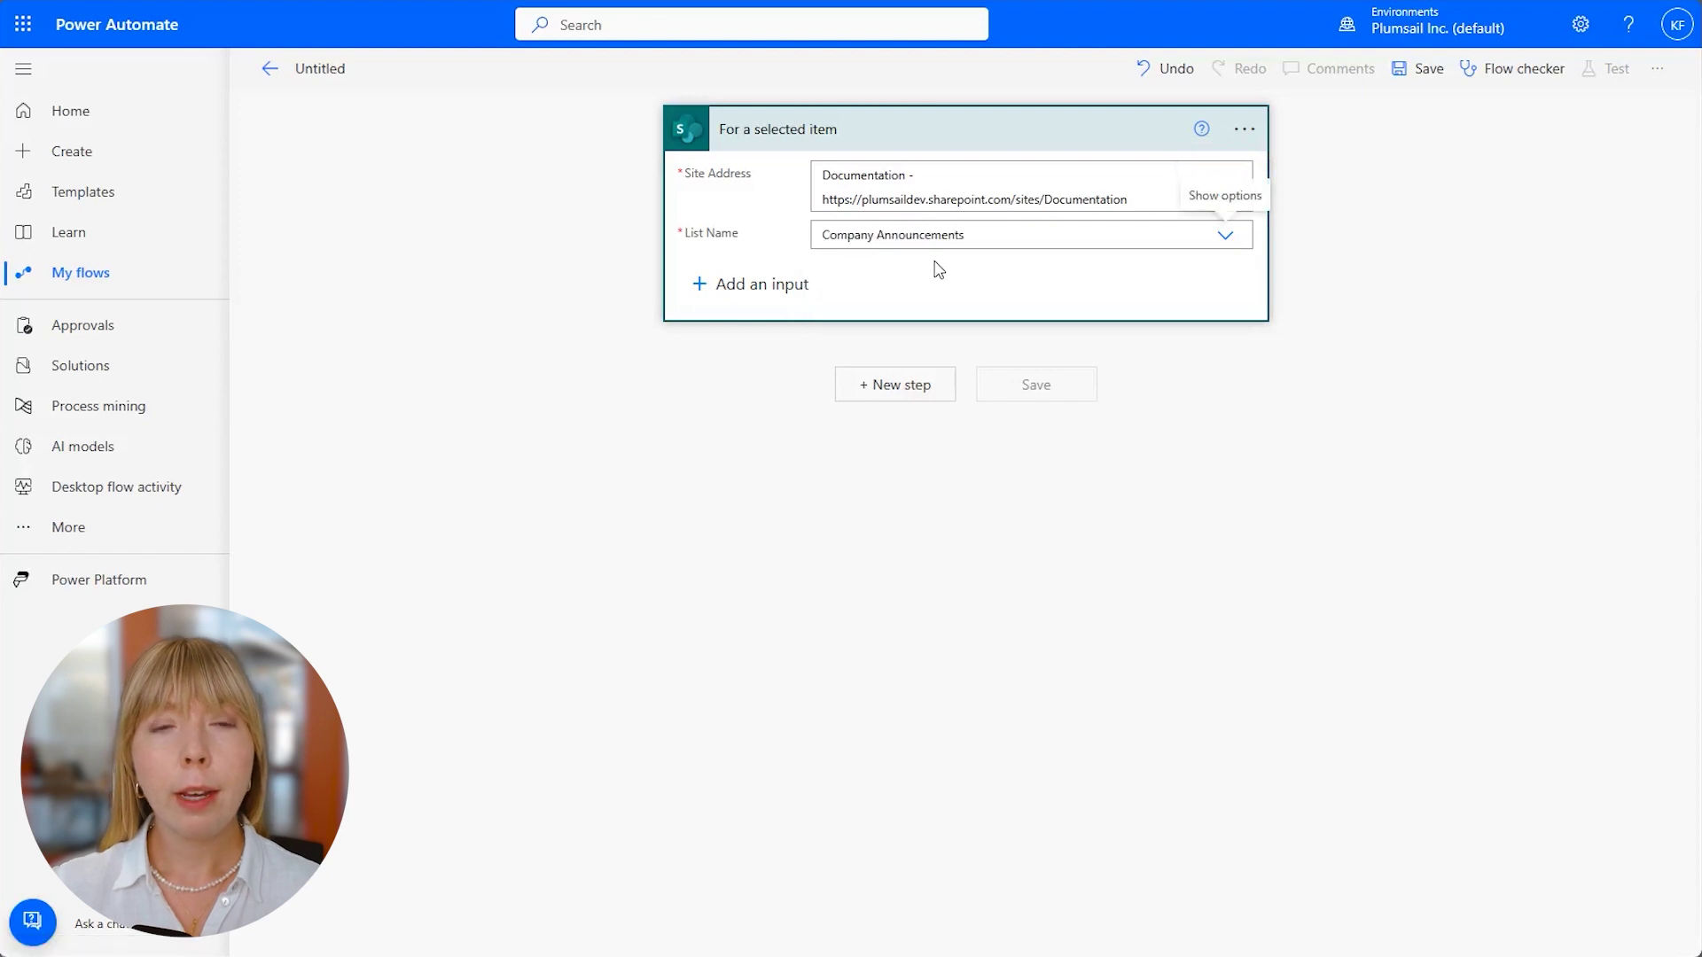
click(923, 383)
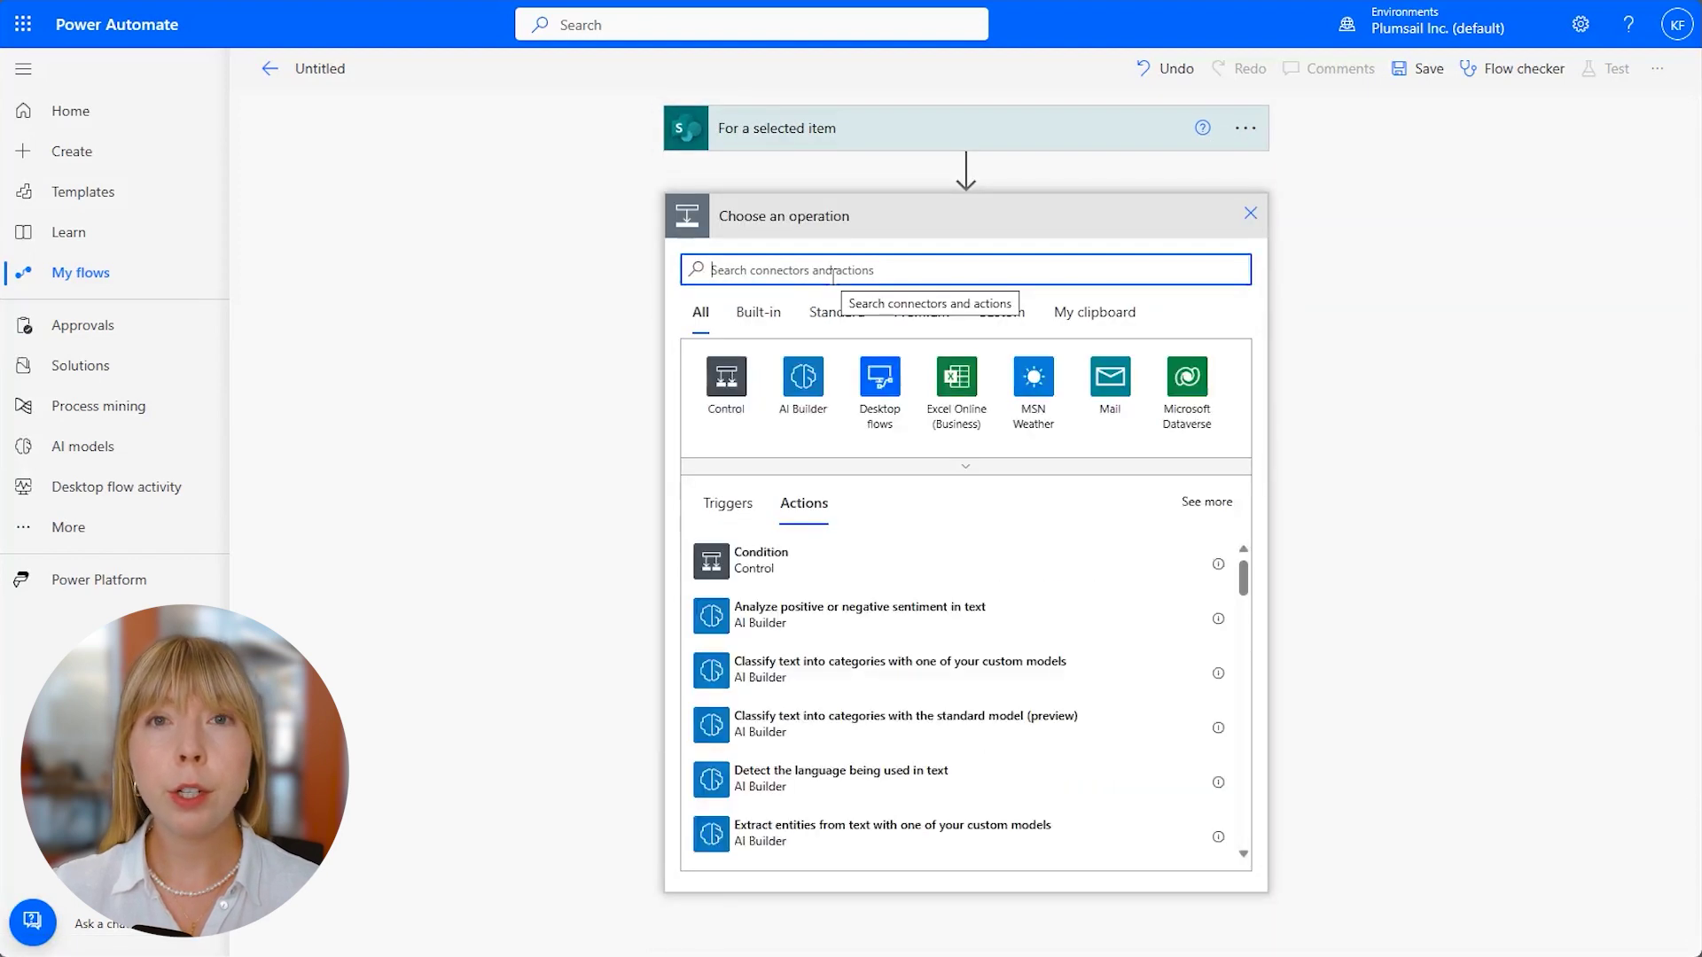
Add SharePoint Get item for Documentation's Company Announcements, using the selected item's ID.
text(get item)
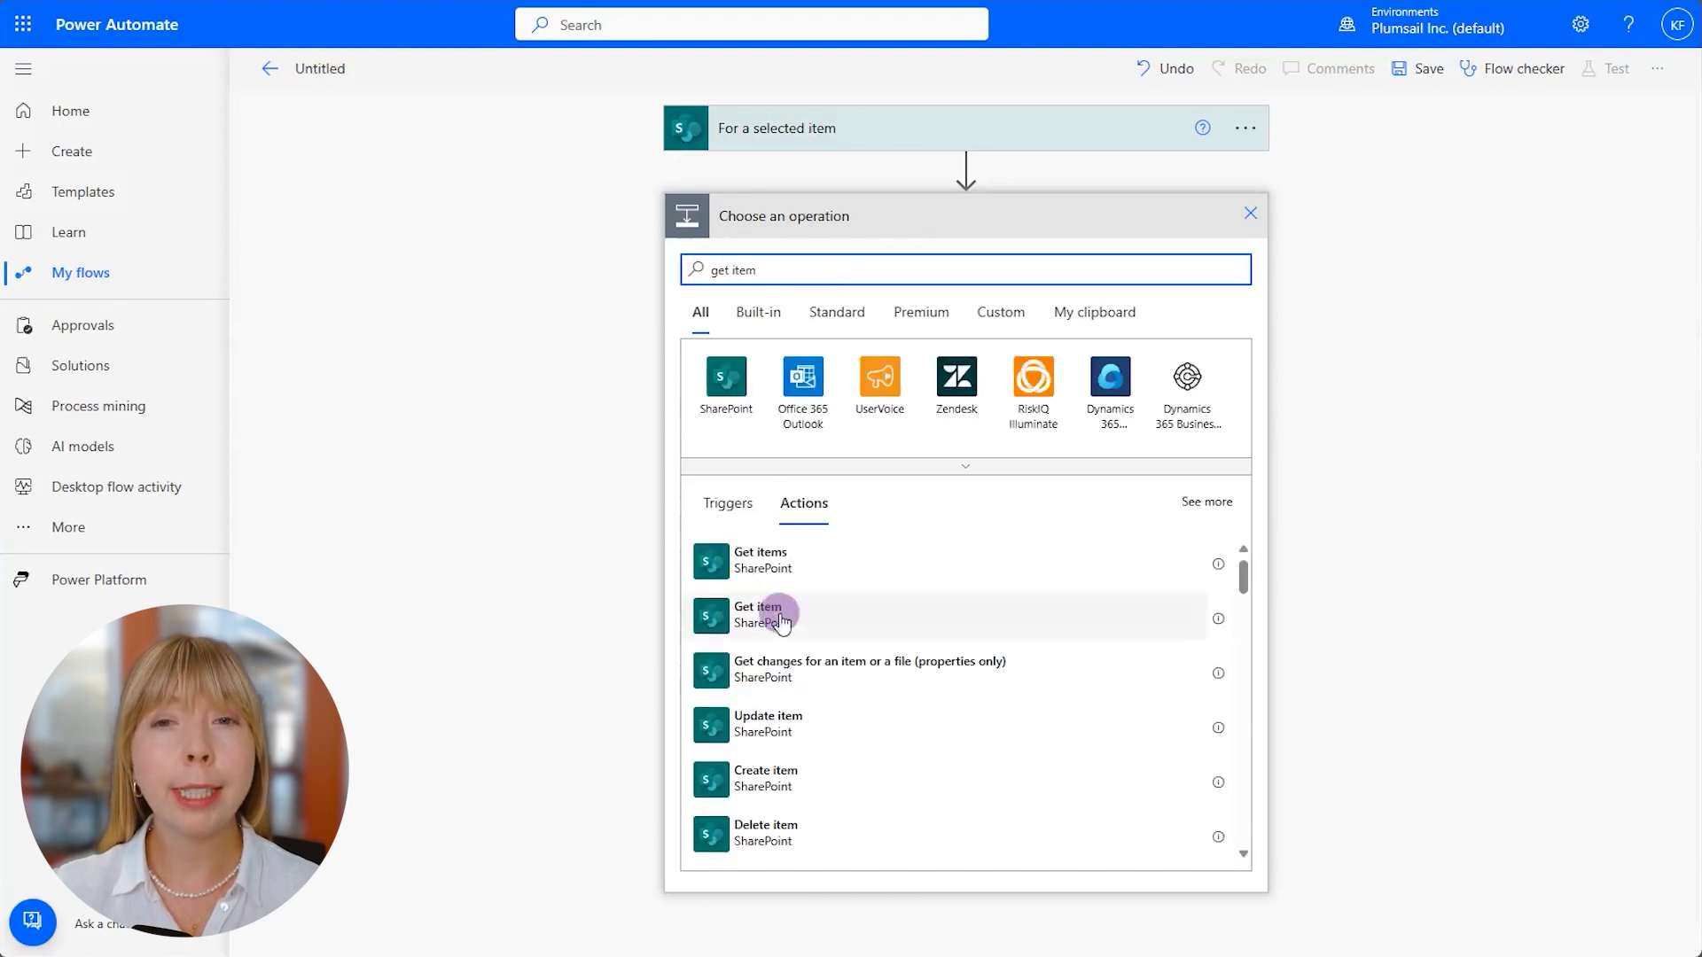
click(780, 620)
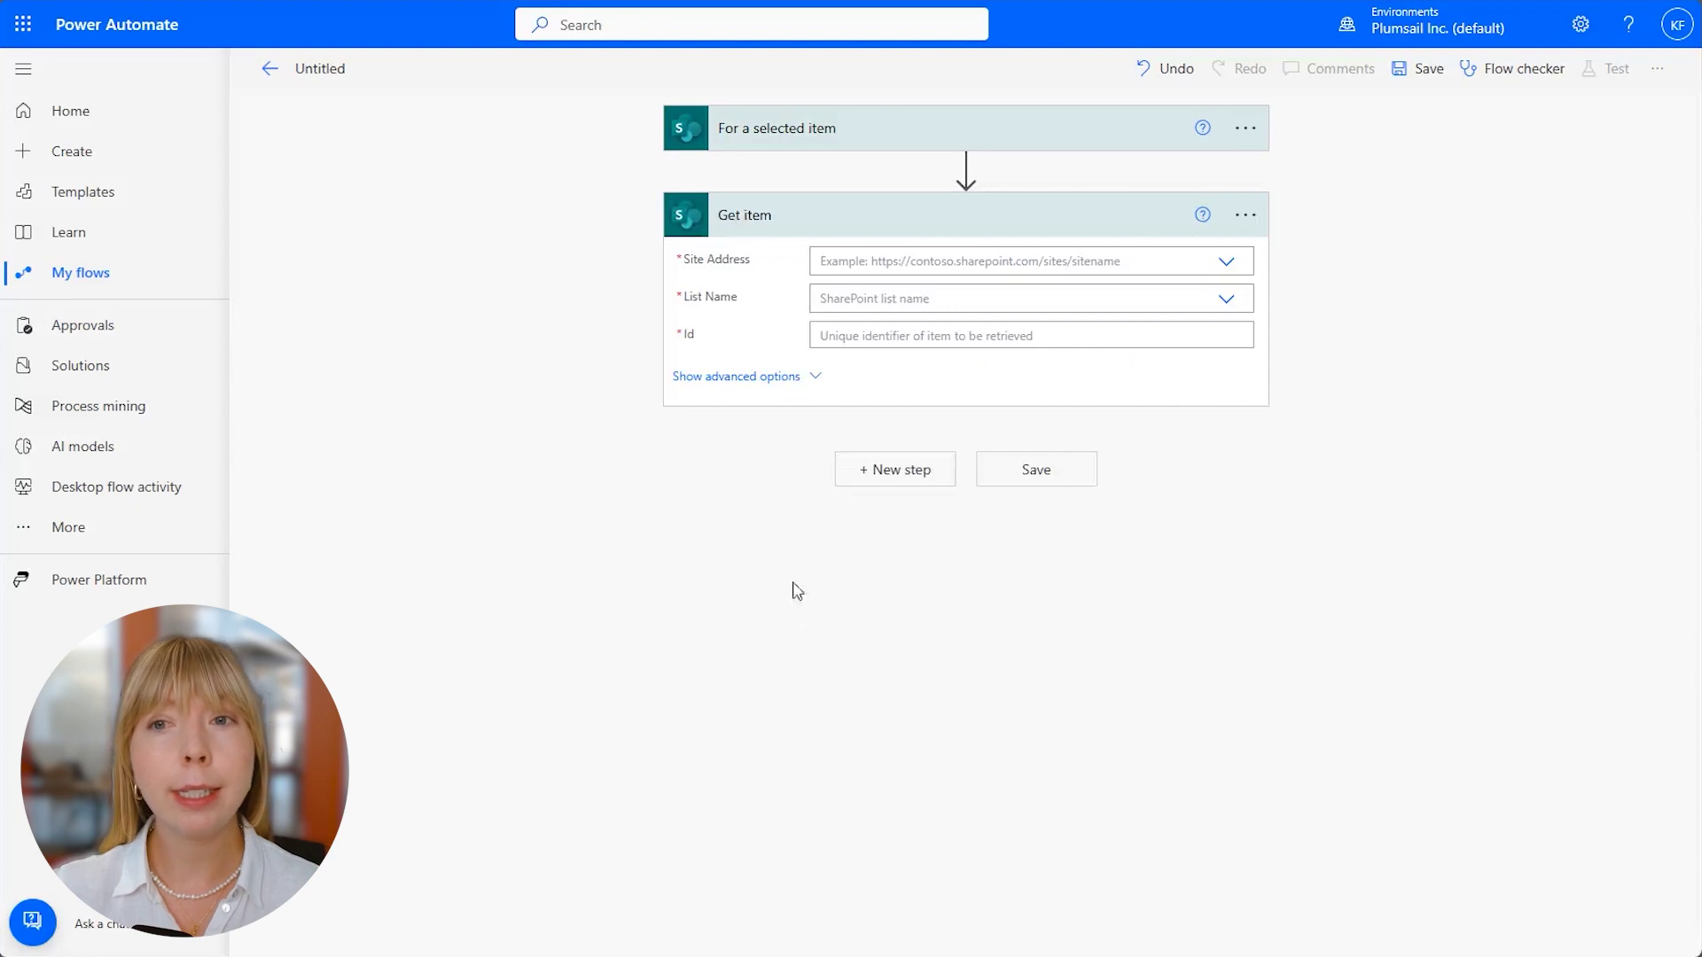
click(908, 262)
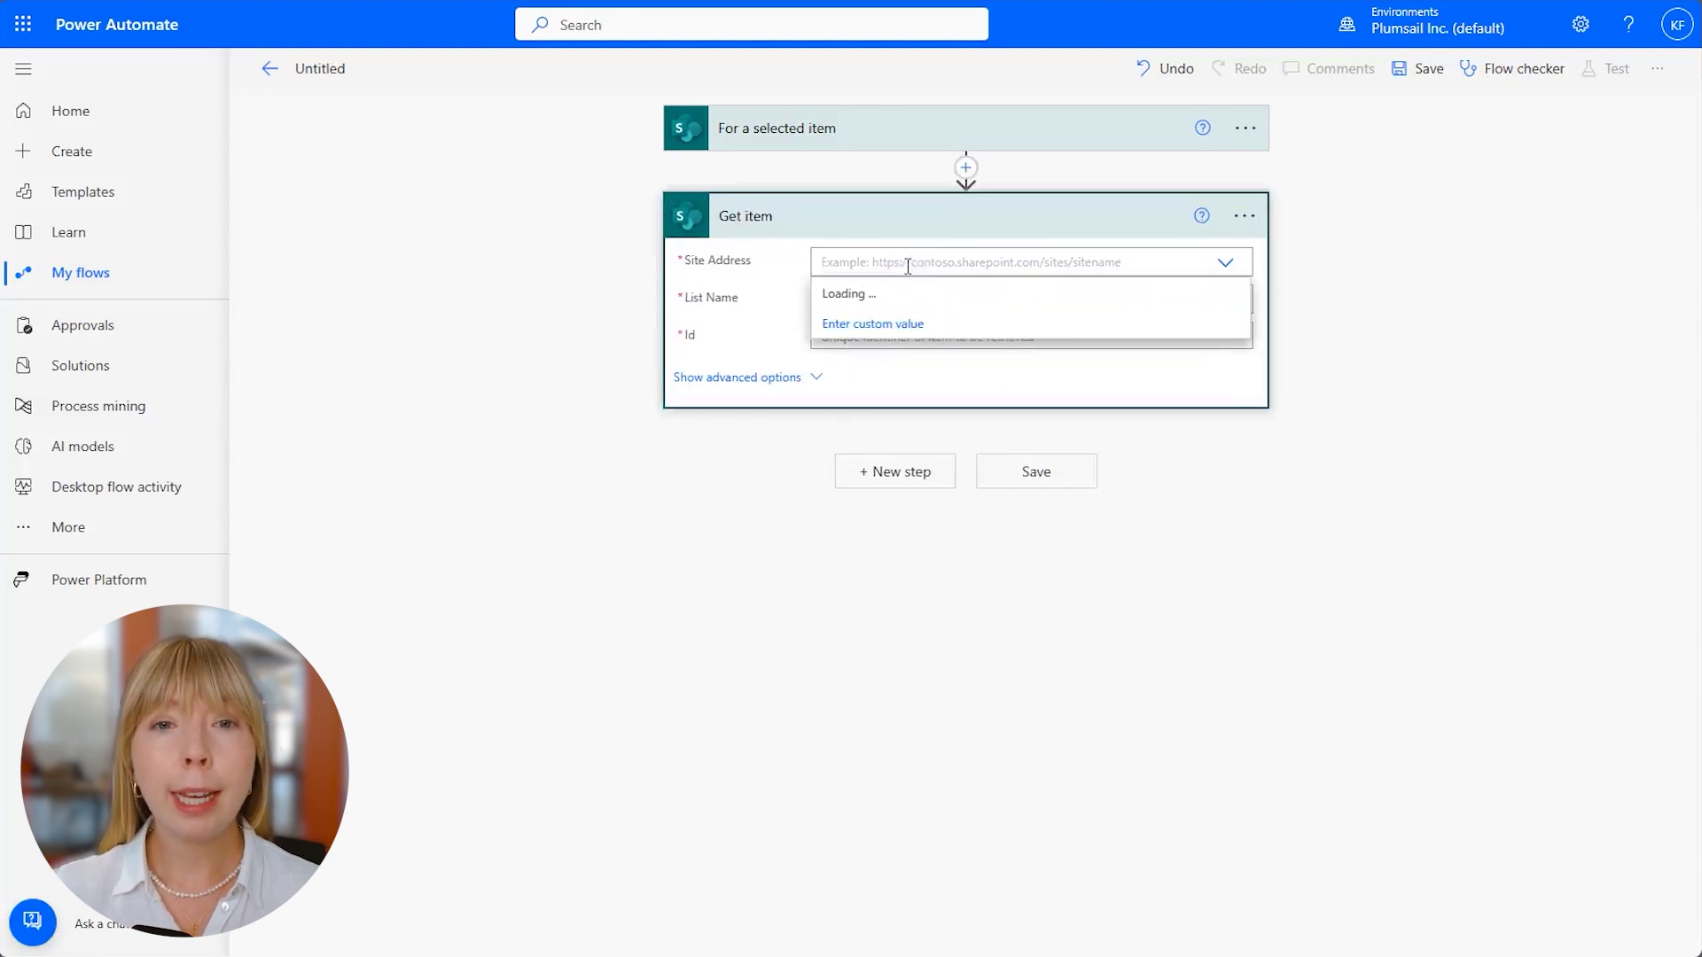
click(897, 349)
click(896, 326)
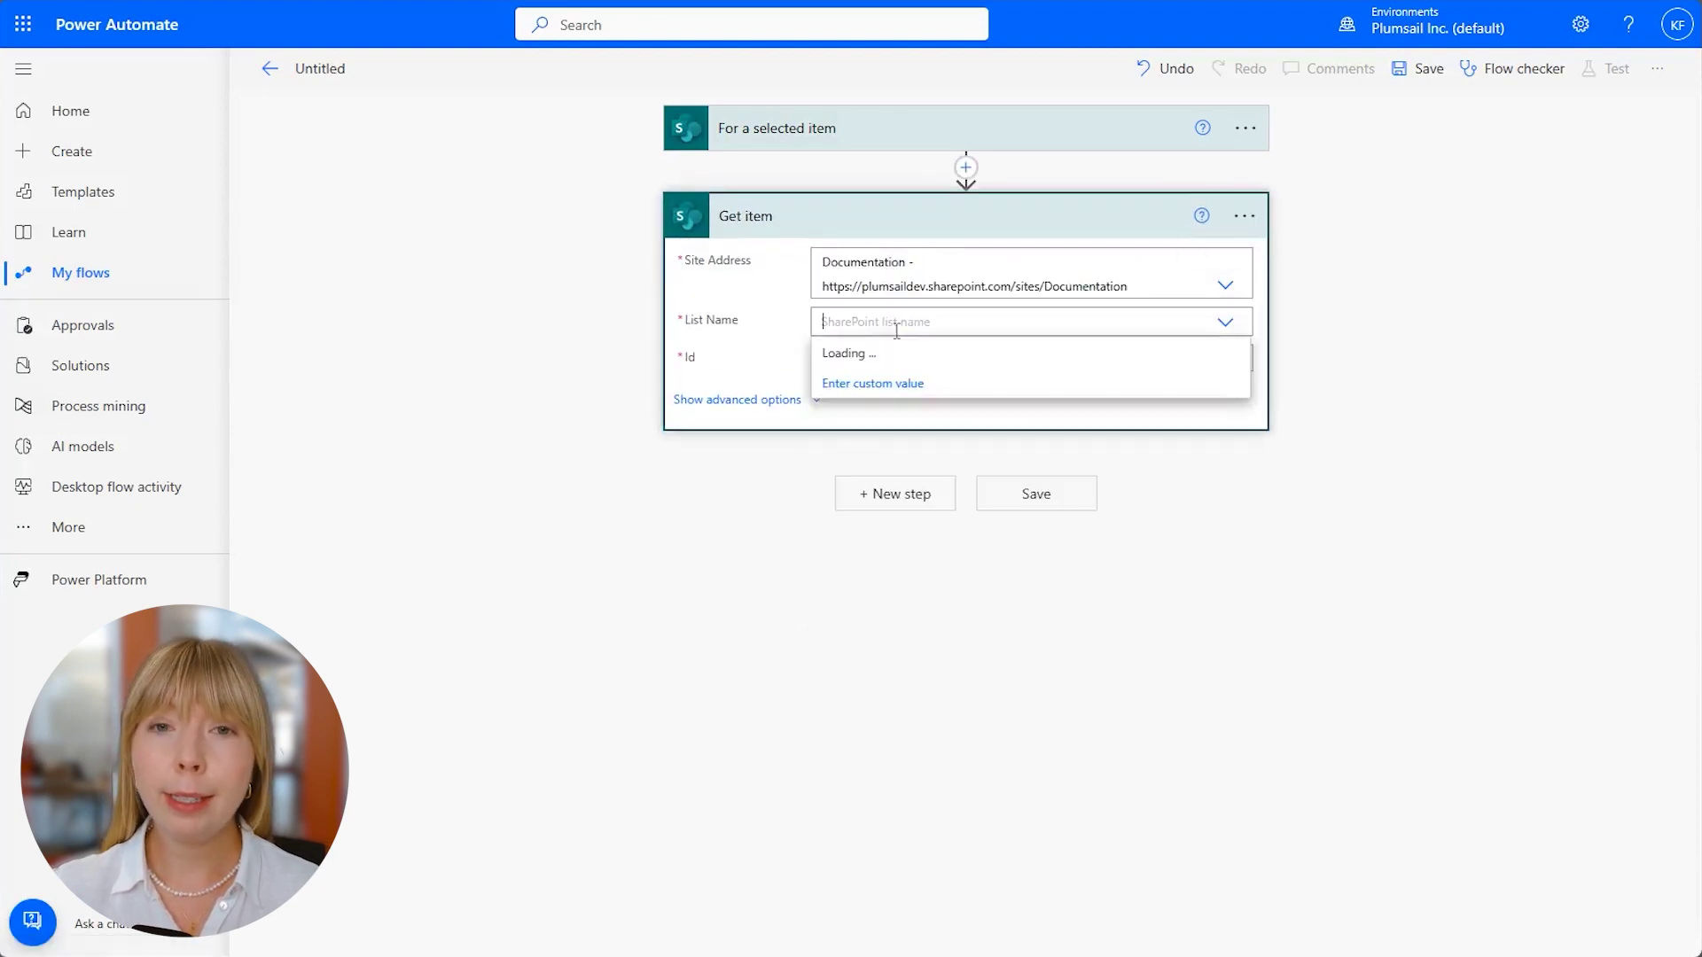
click(906, 353)
click(922, 360)
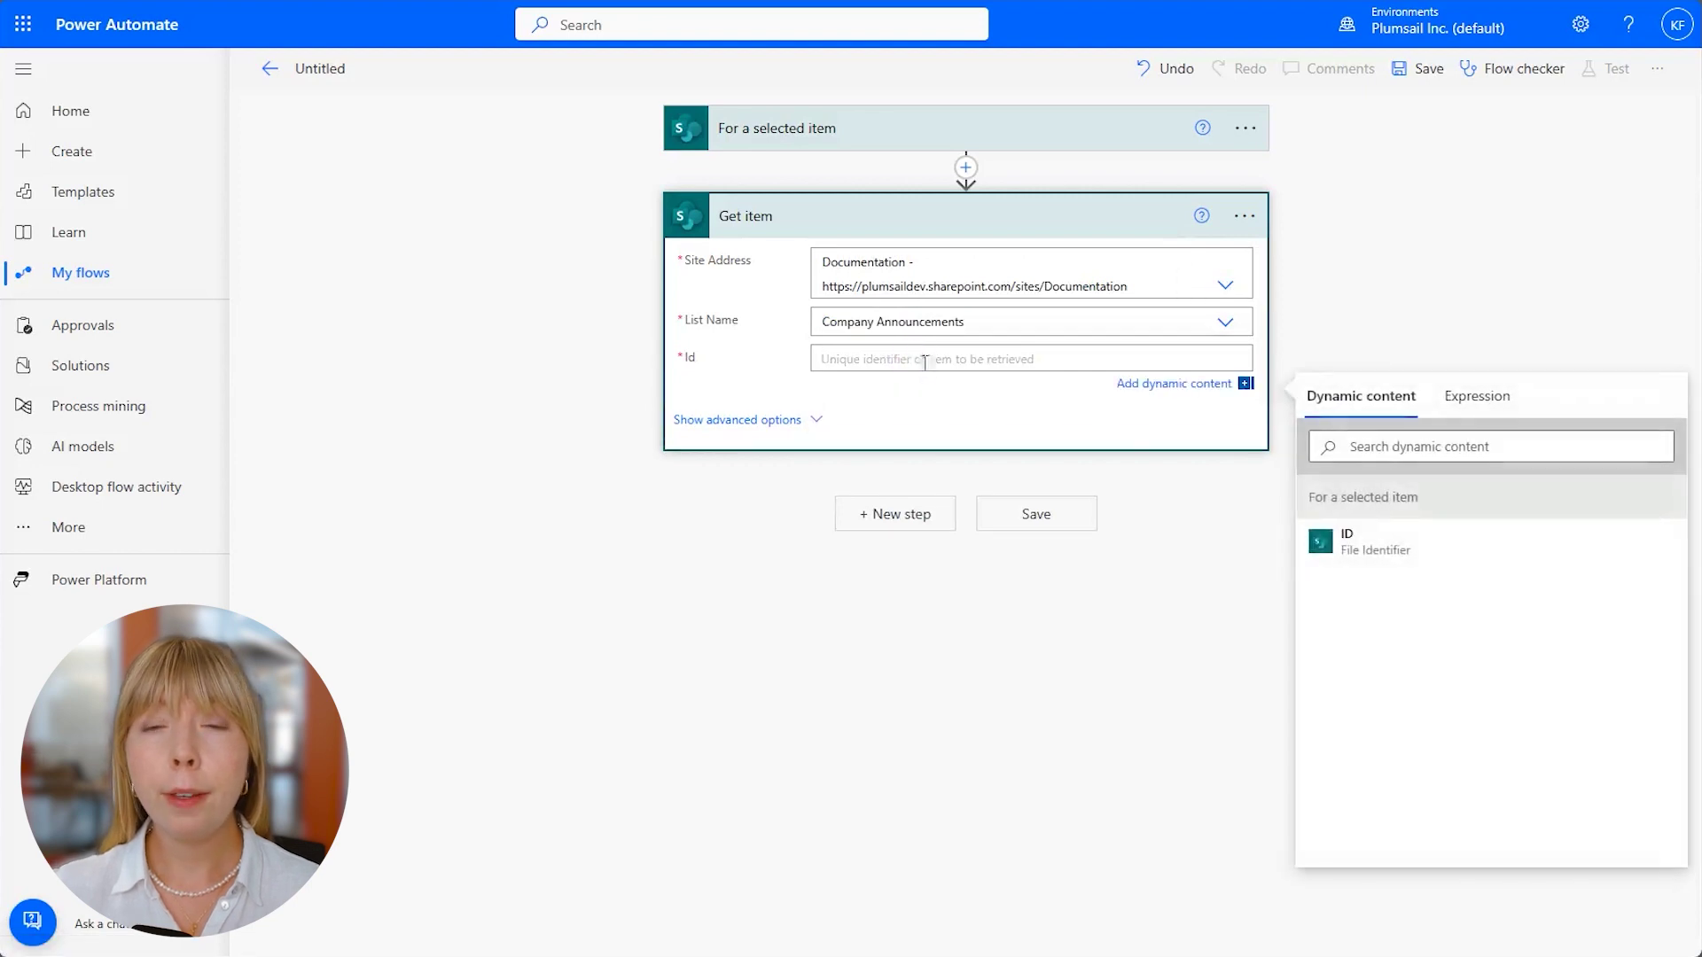
click(1370, 554)
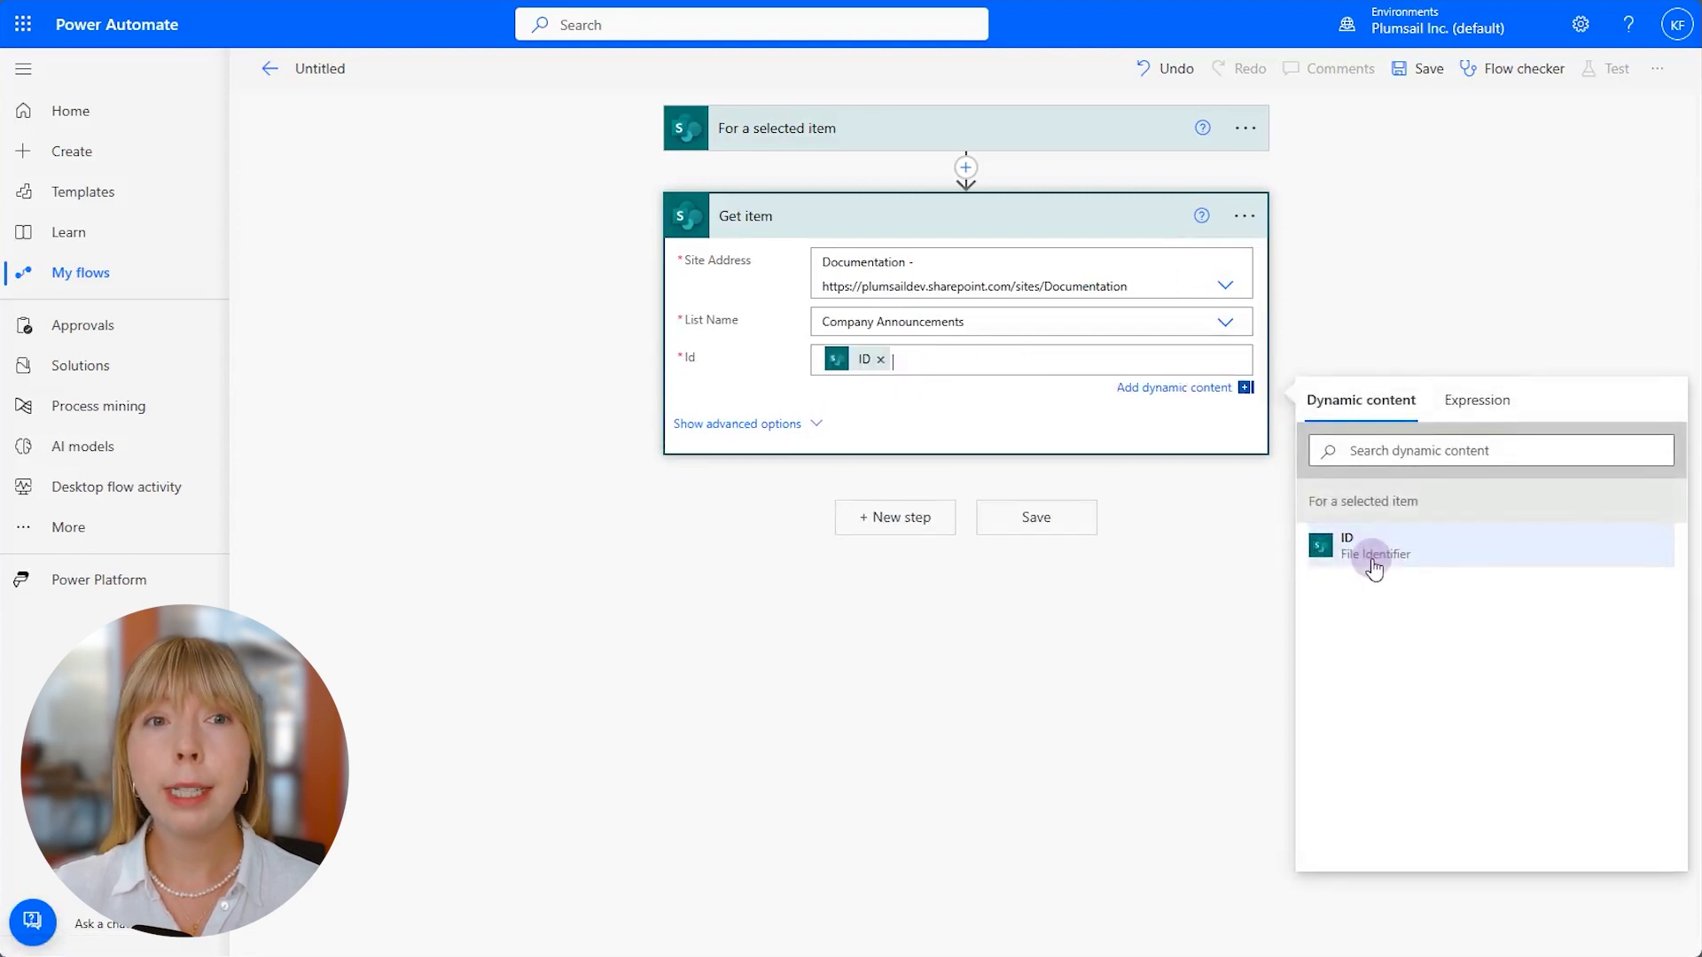
Add a SharePoint Get file content step after Get item.
click(917, 523)
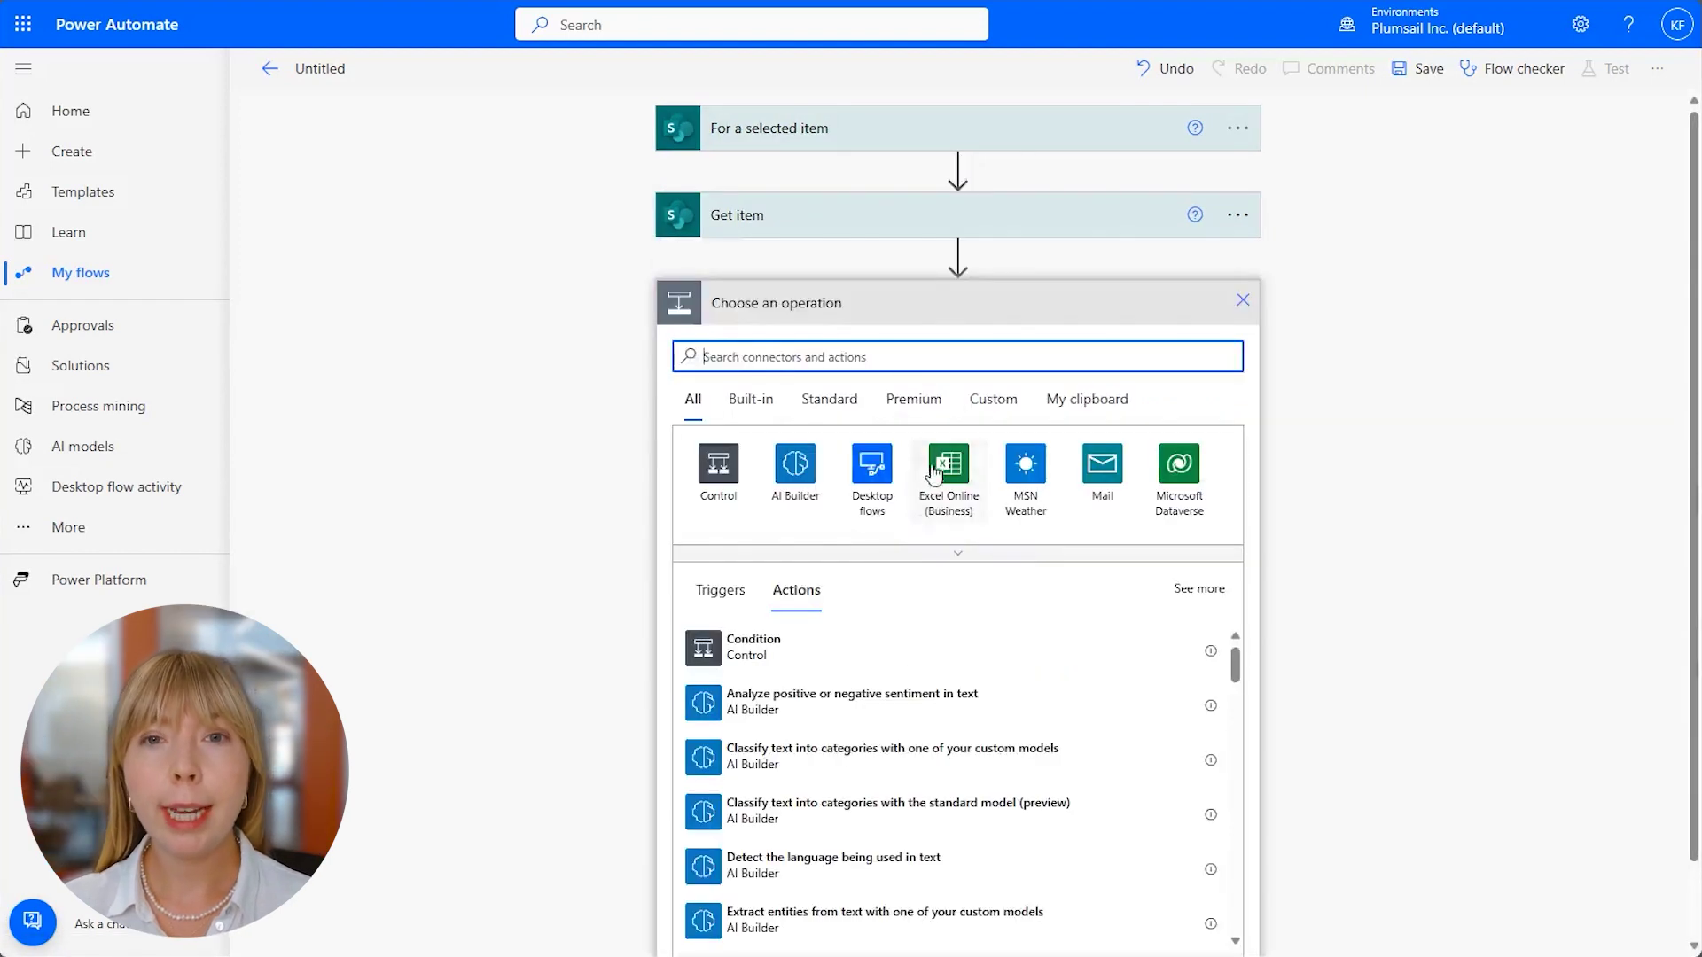
click(956, 359)
text(get file)
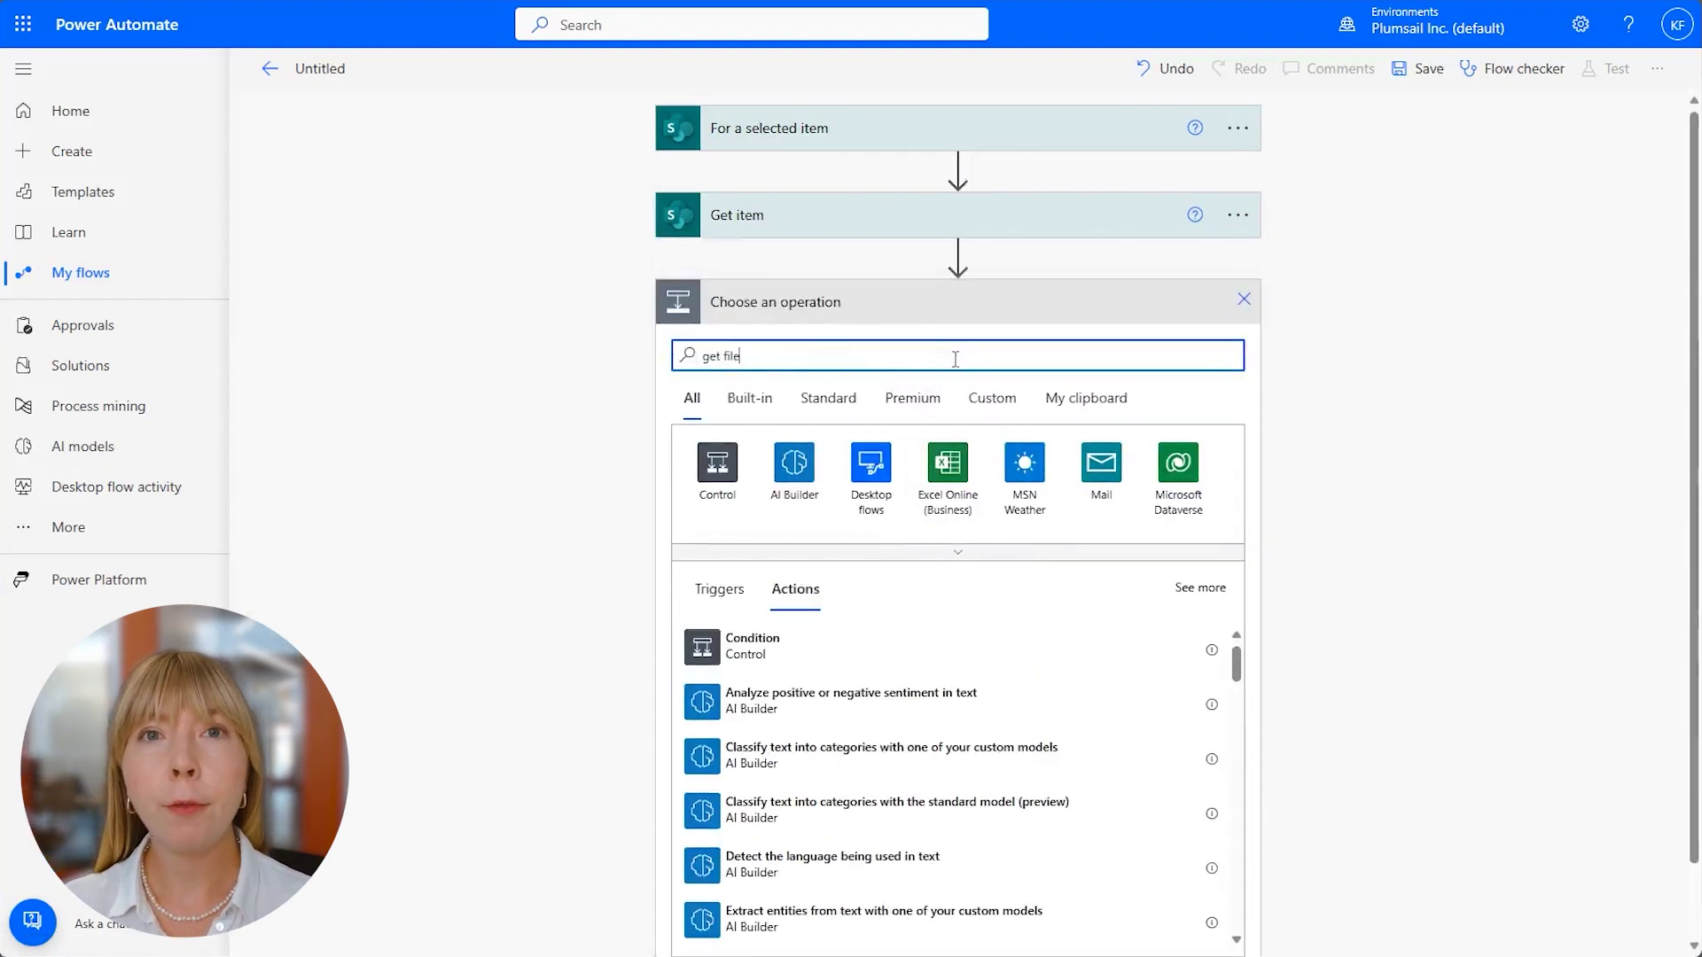
text( content)
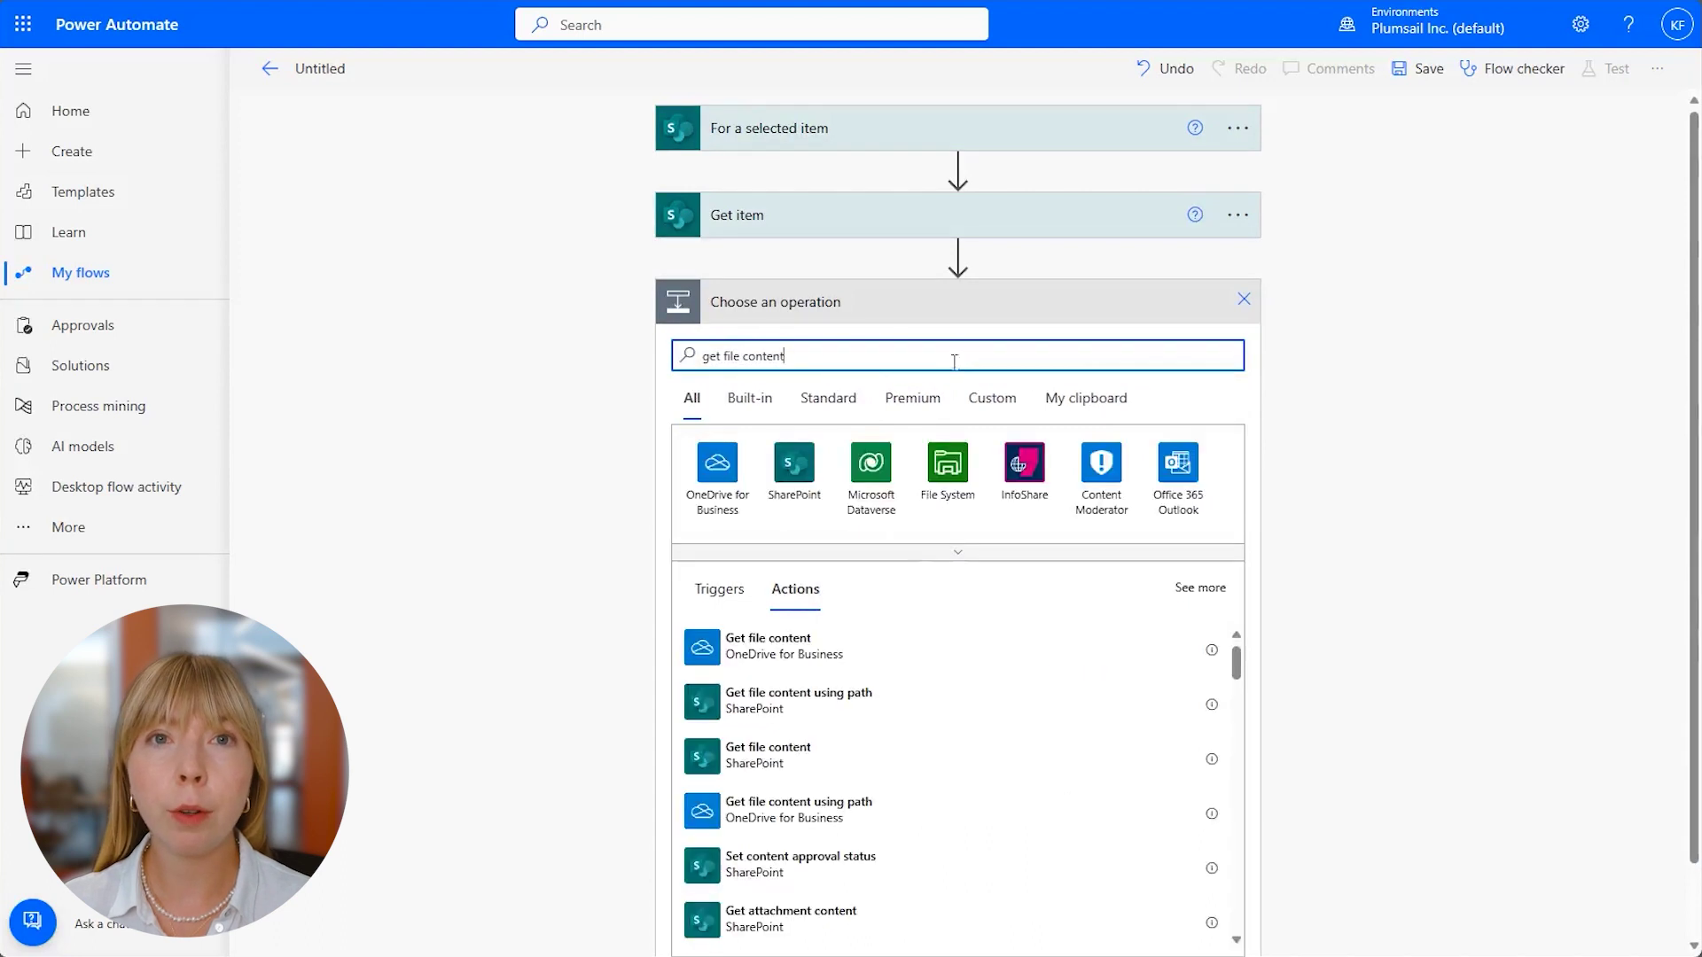
click(850, 762)
Rename the new step to 'Get DOCX template'.
click(1244, 302)
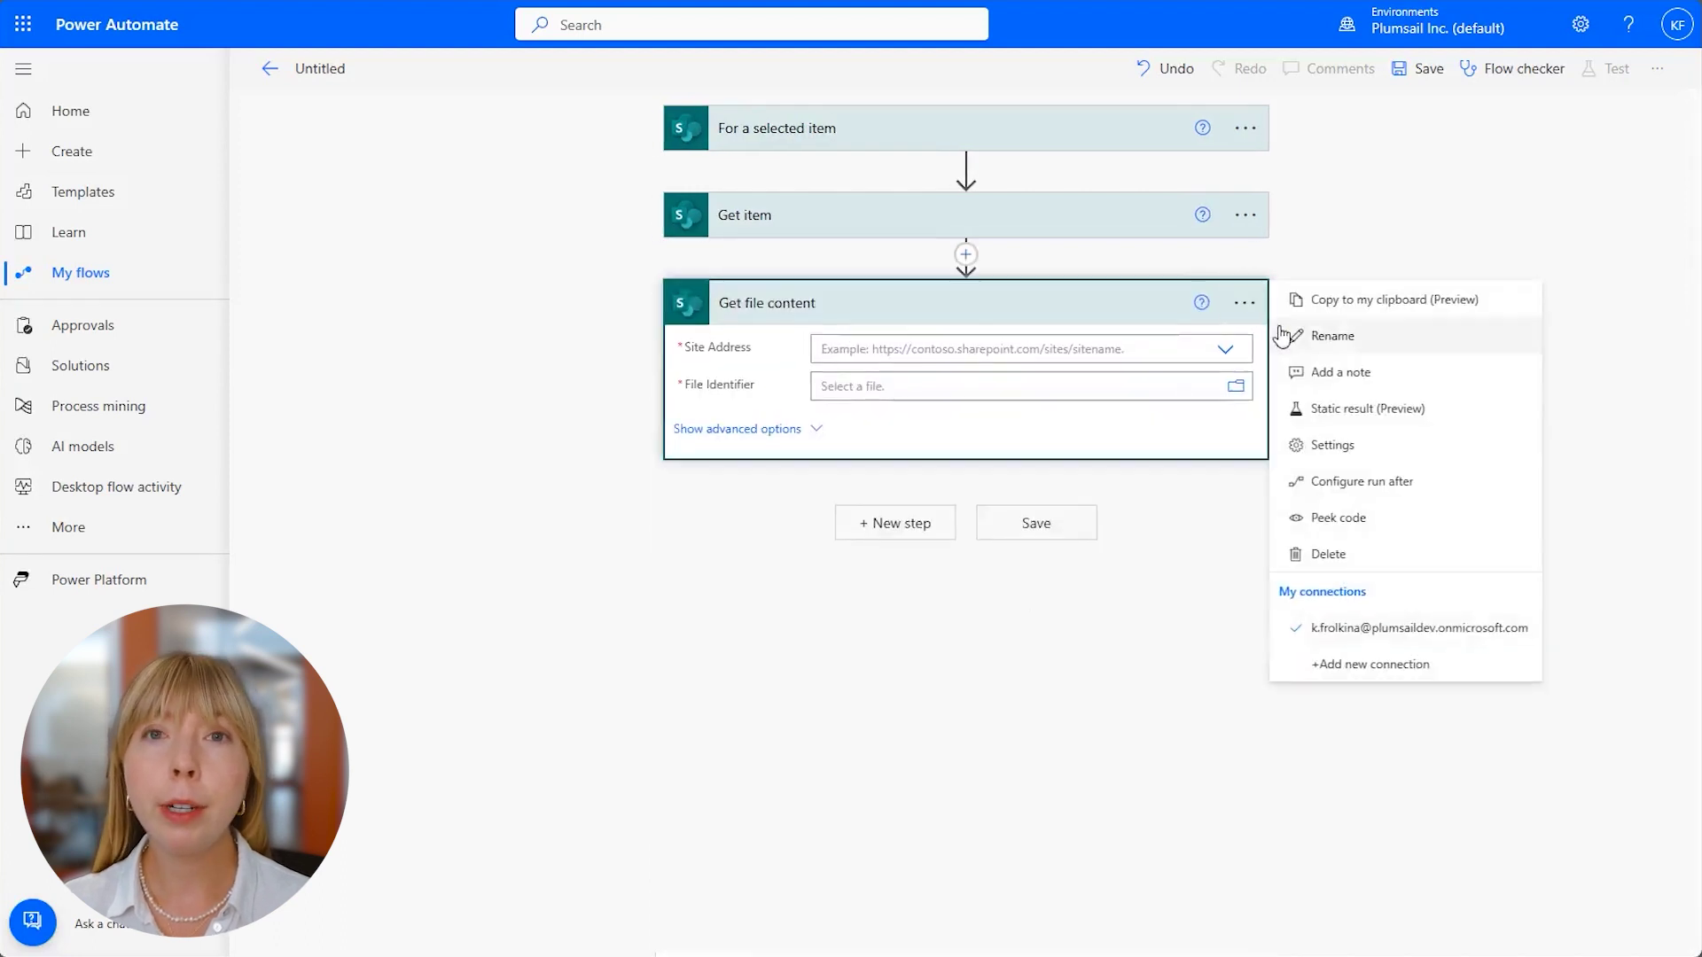
click(1330, 330)
click(745, 303)
key(shift+End)
text(DO)
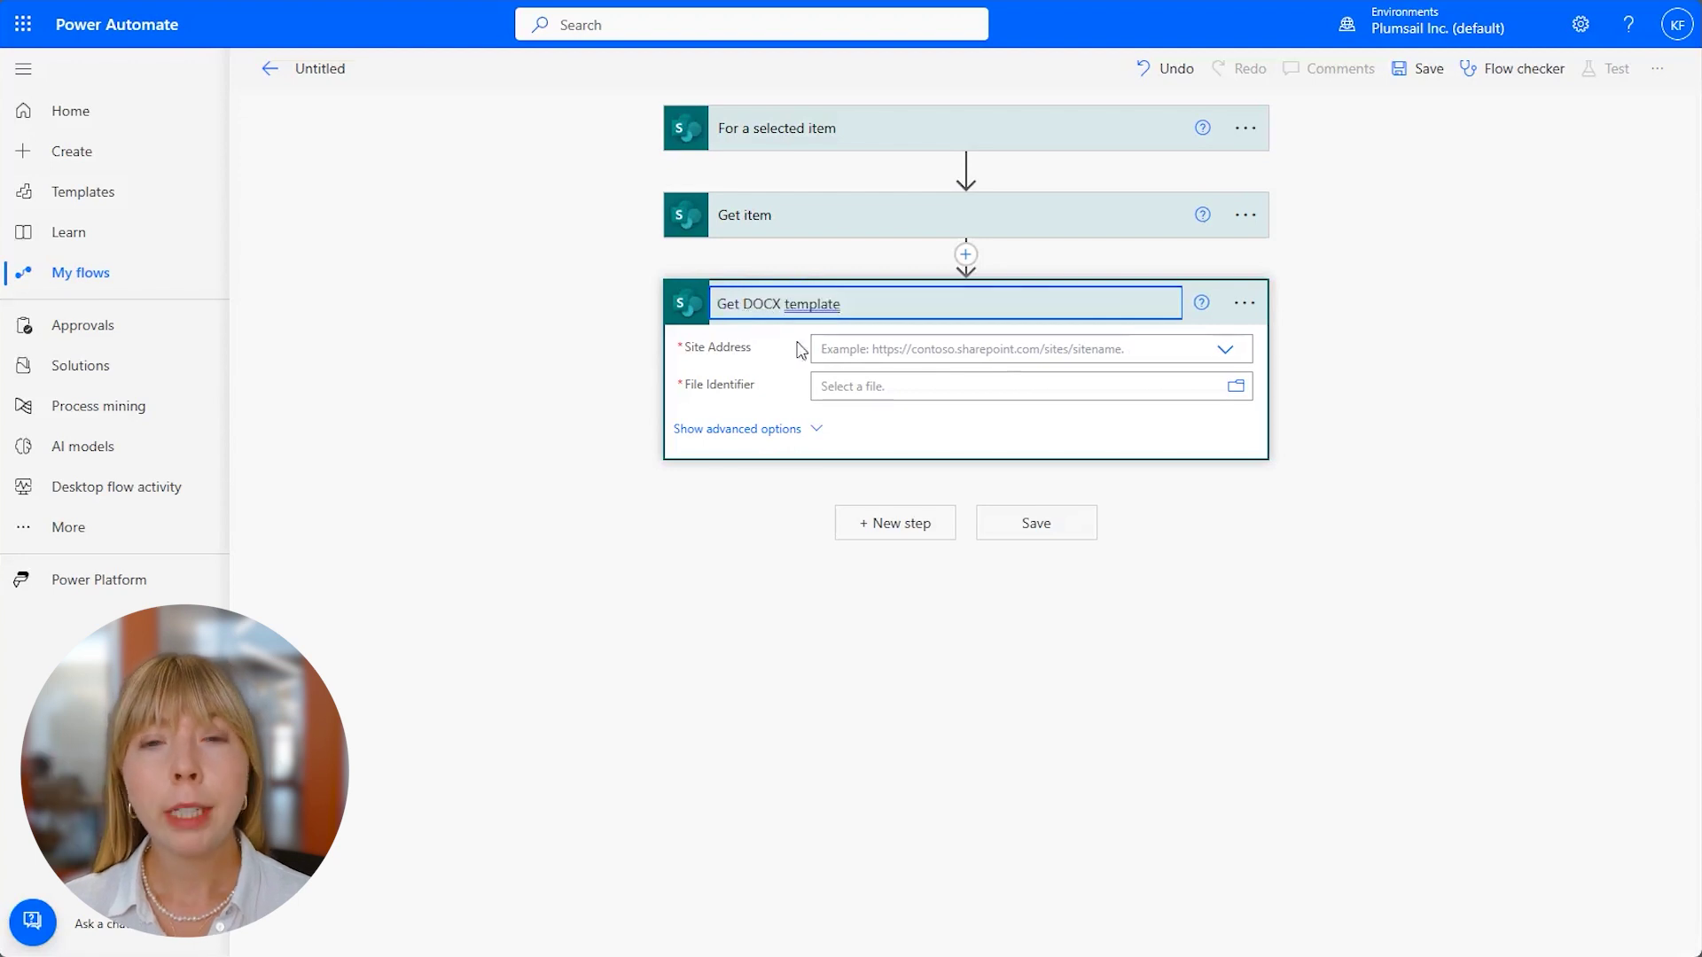
key(Return)
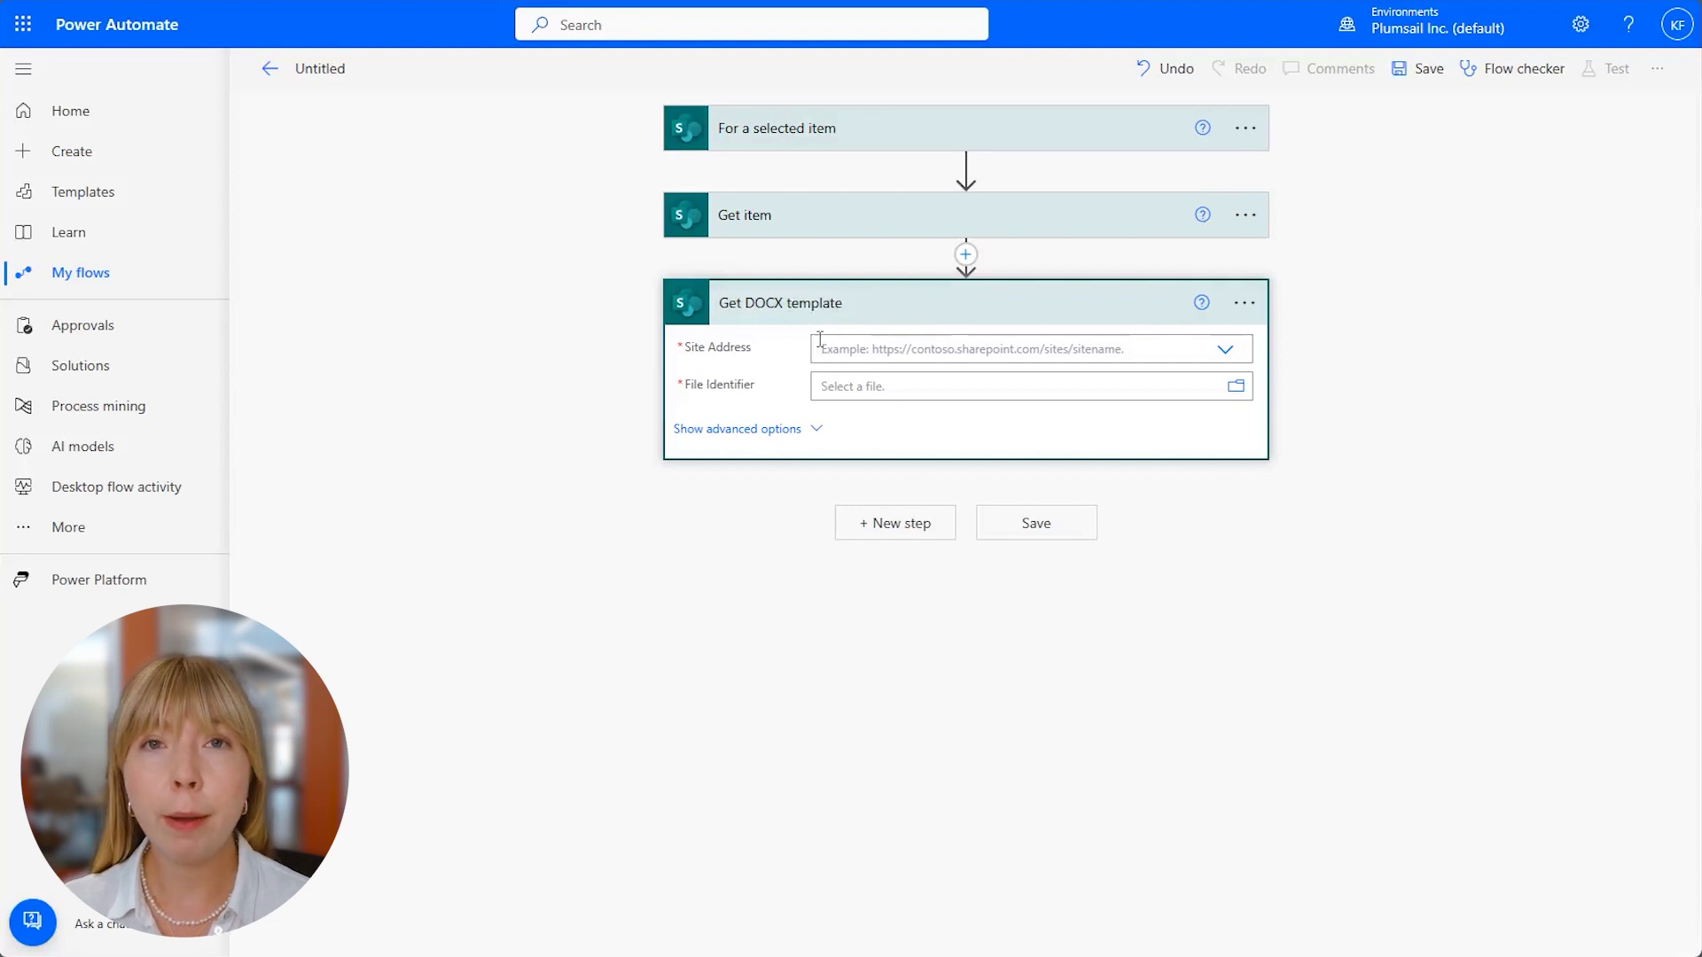
Point Get DOCX template at /Shared Documents/Template/DOCX-template.docx on Documentation, then search for Plumsail.
click(820, 345)
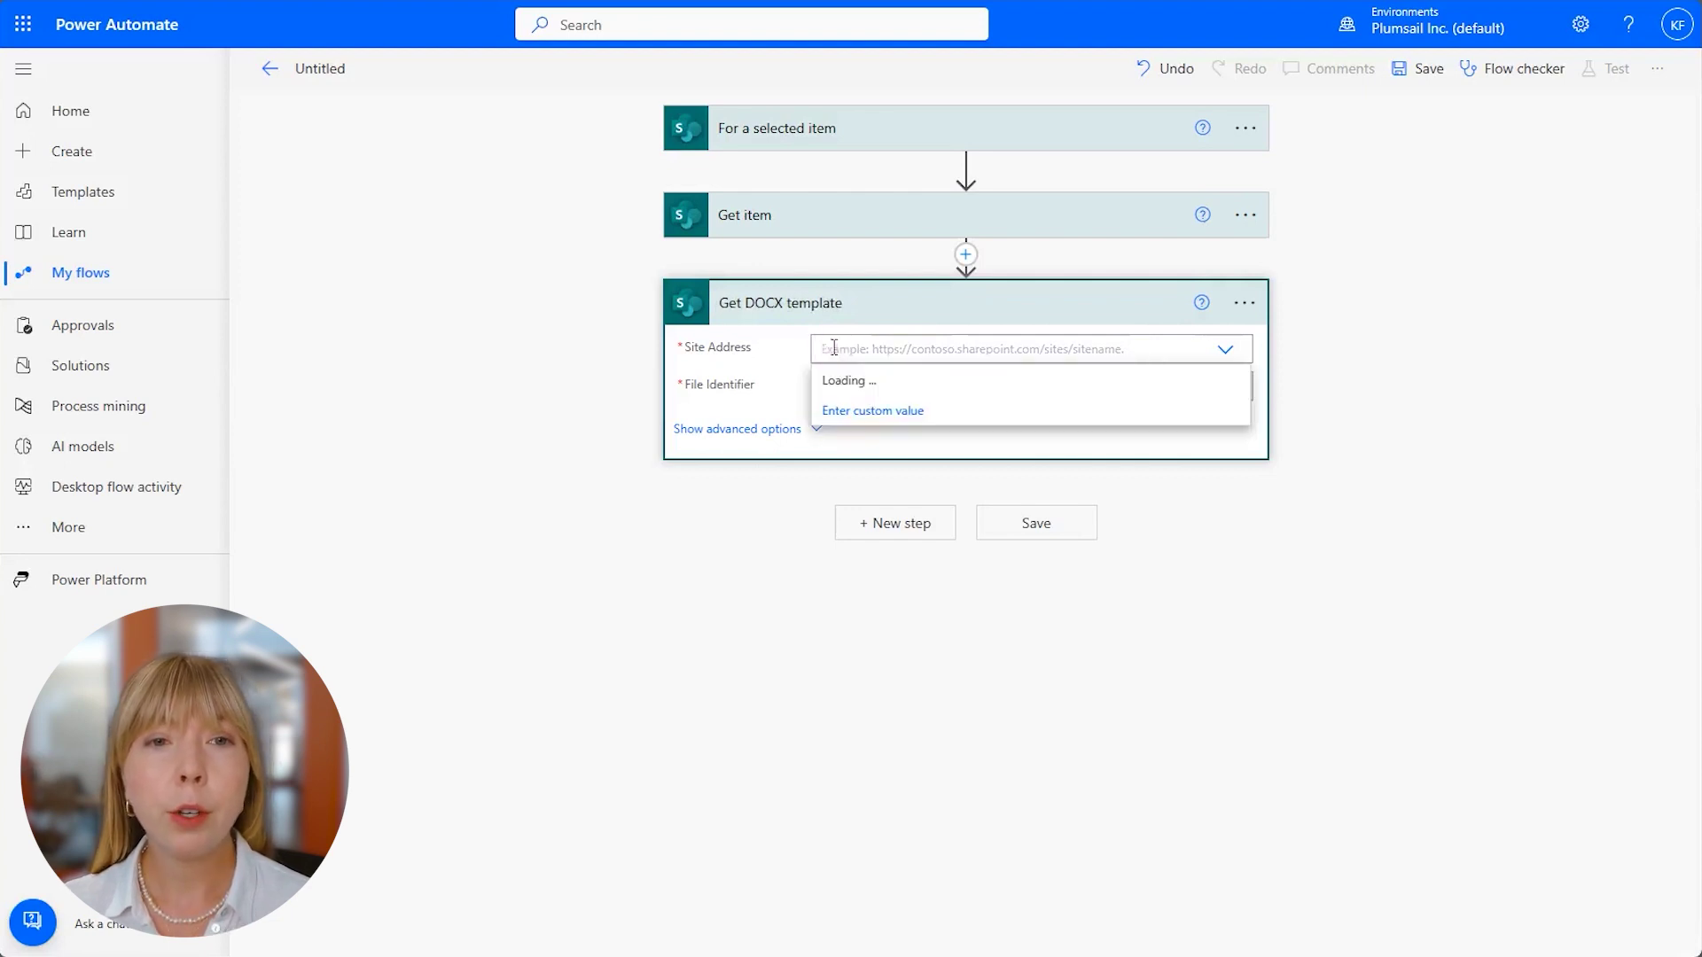
click(867, 432)
click(868, 410)
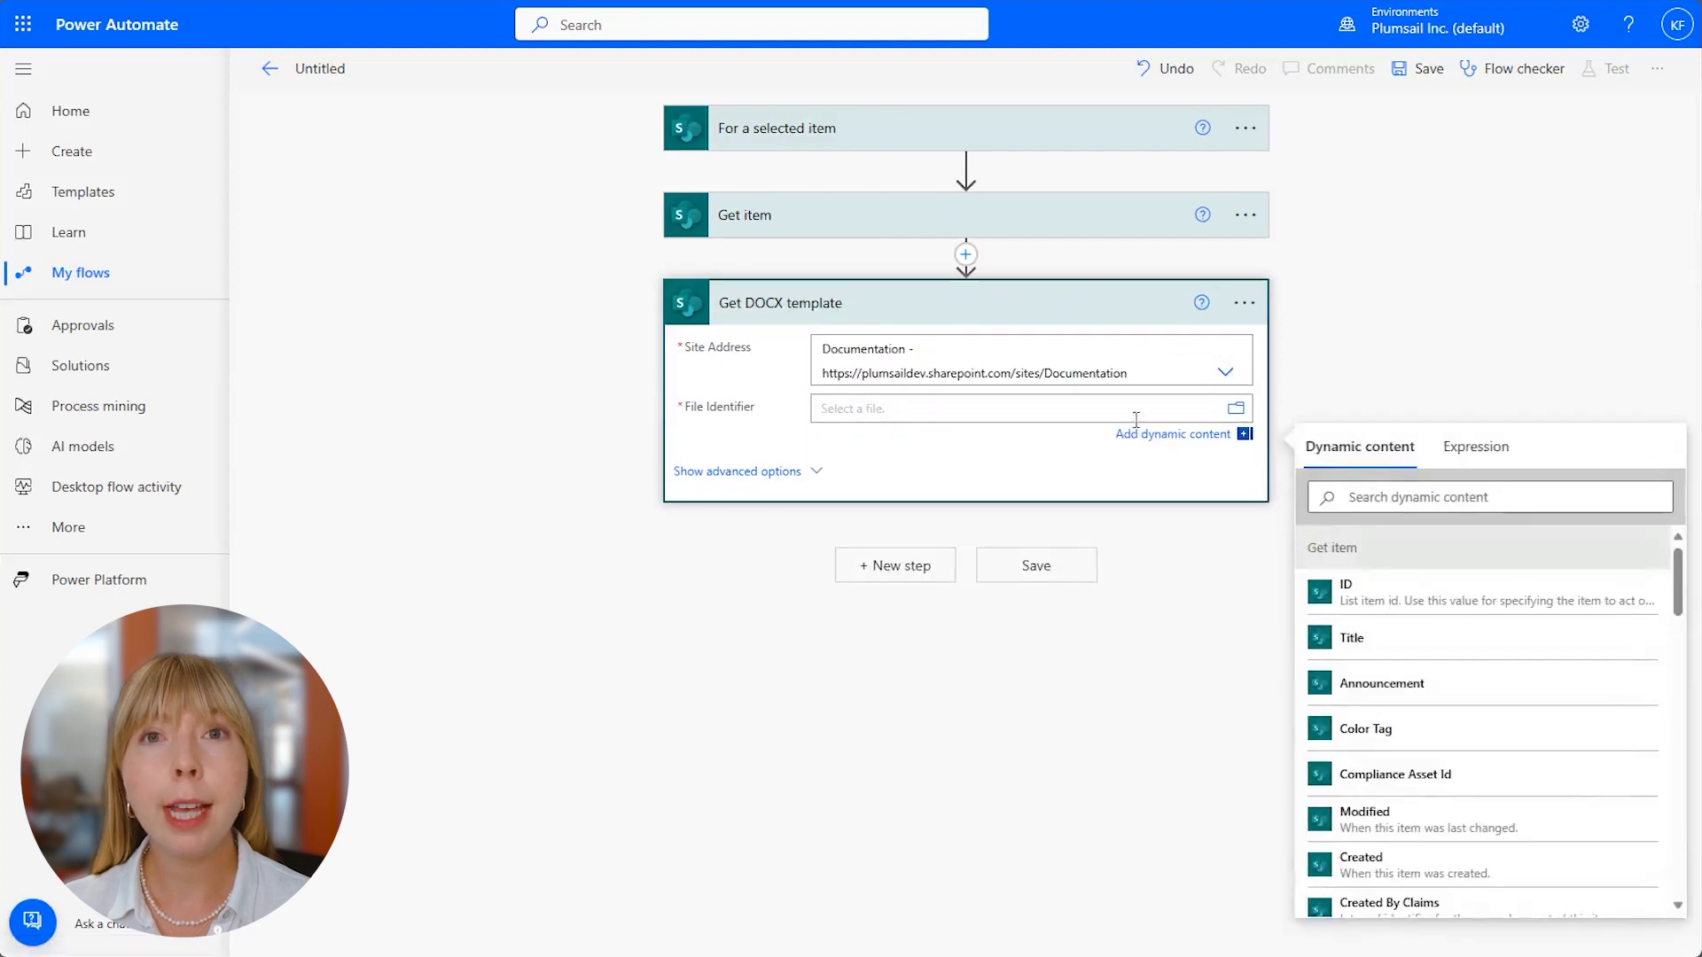
click(1236, 410)
click(1530, 714)
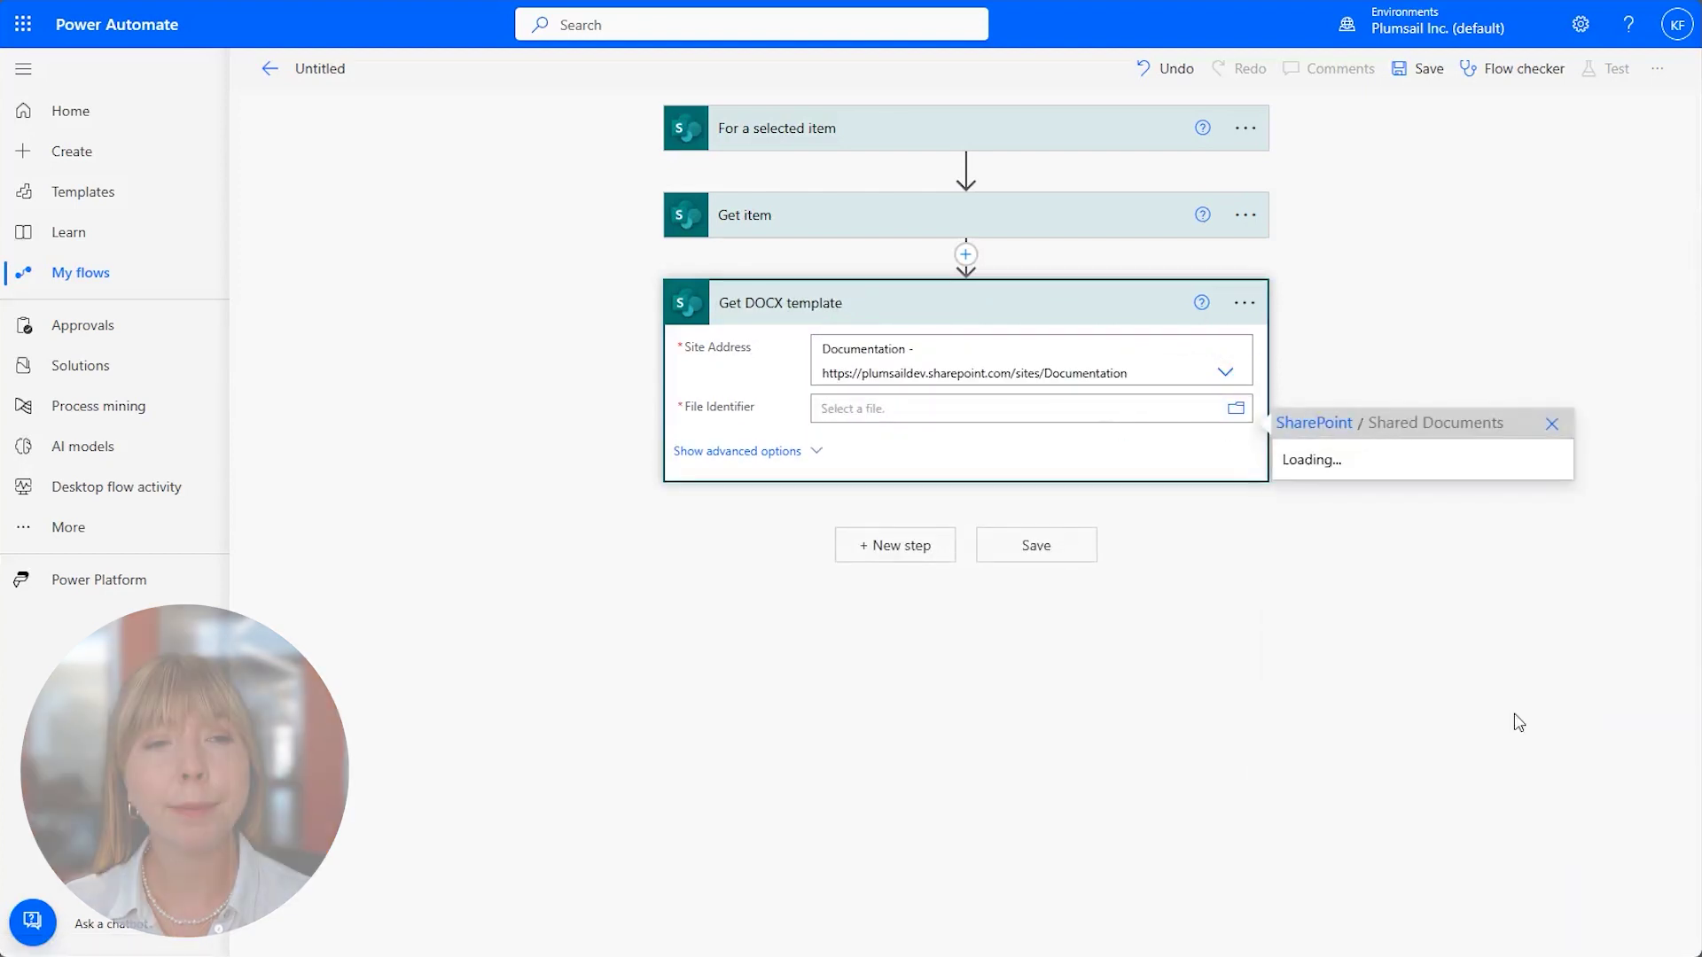
click(1534, 568)
click(1383, 466)
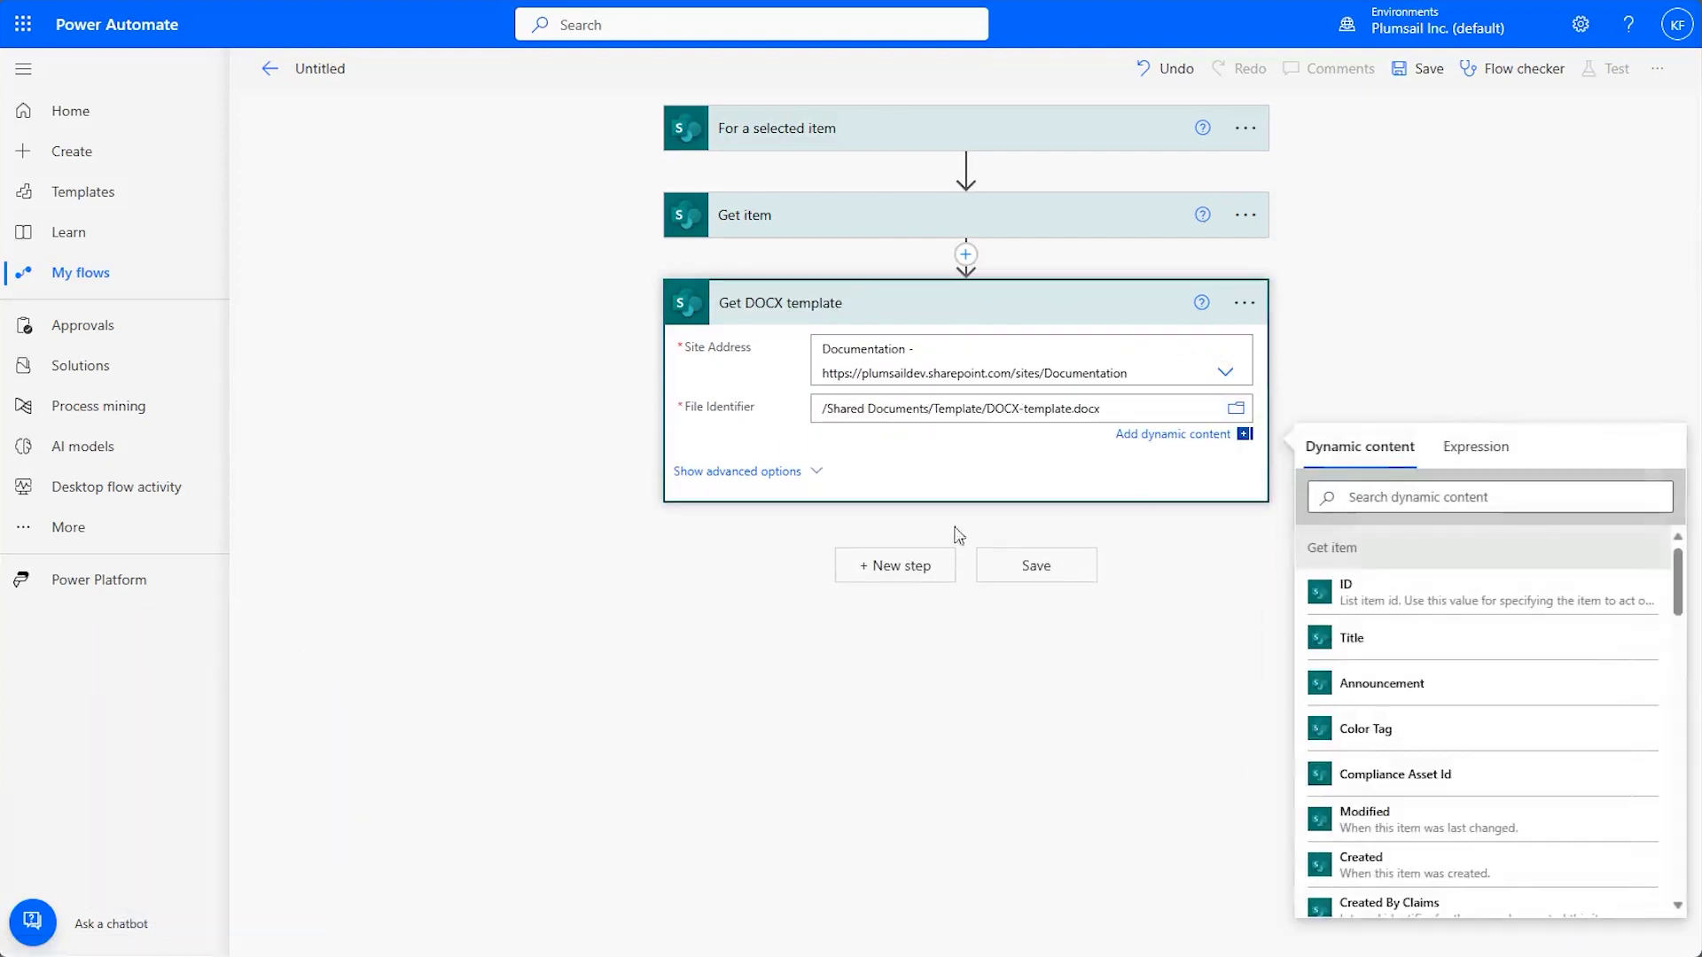
click(884, 568)
text(plumsail)
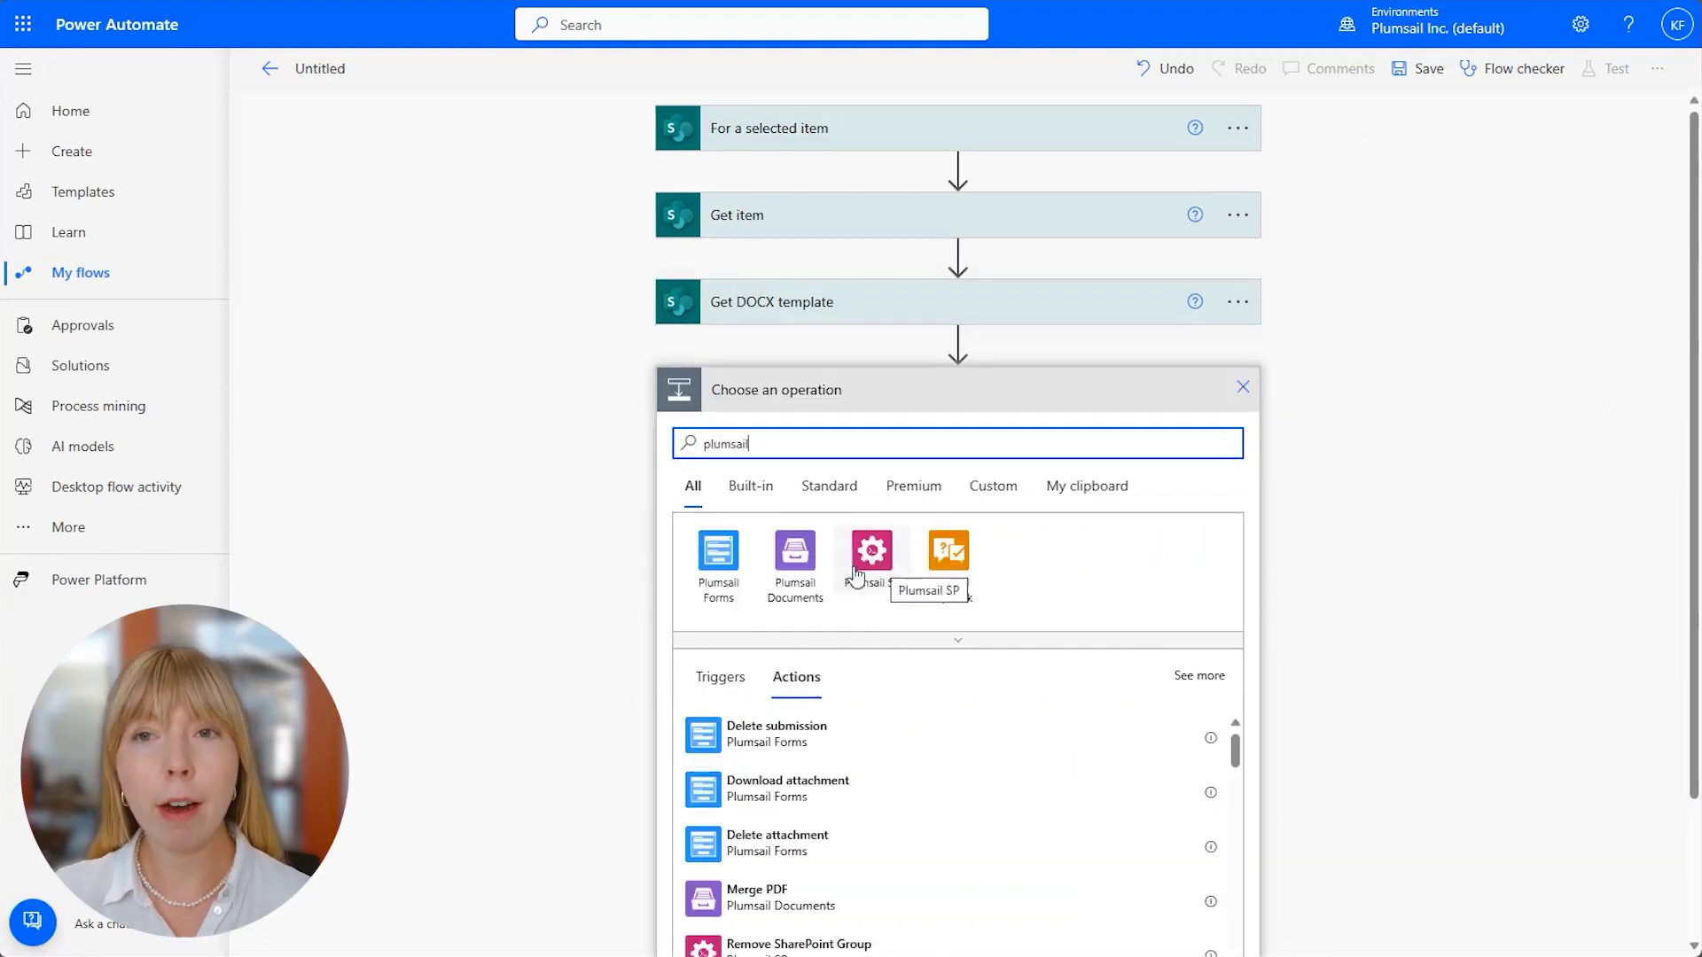
Add Plumsail's Create DOCX document from template, using the template's File Content as Template file.
click(813, 563)
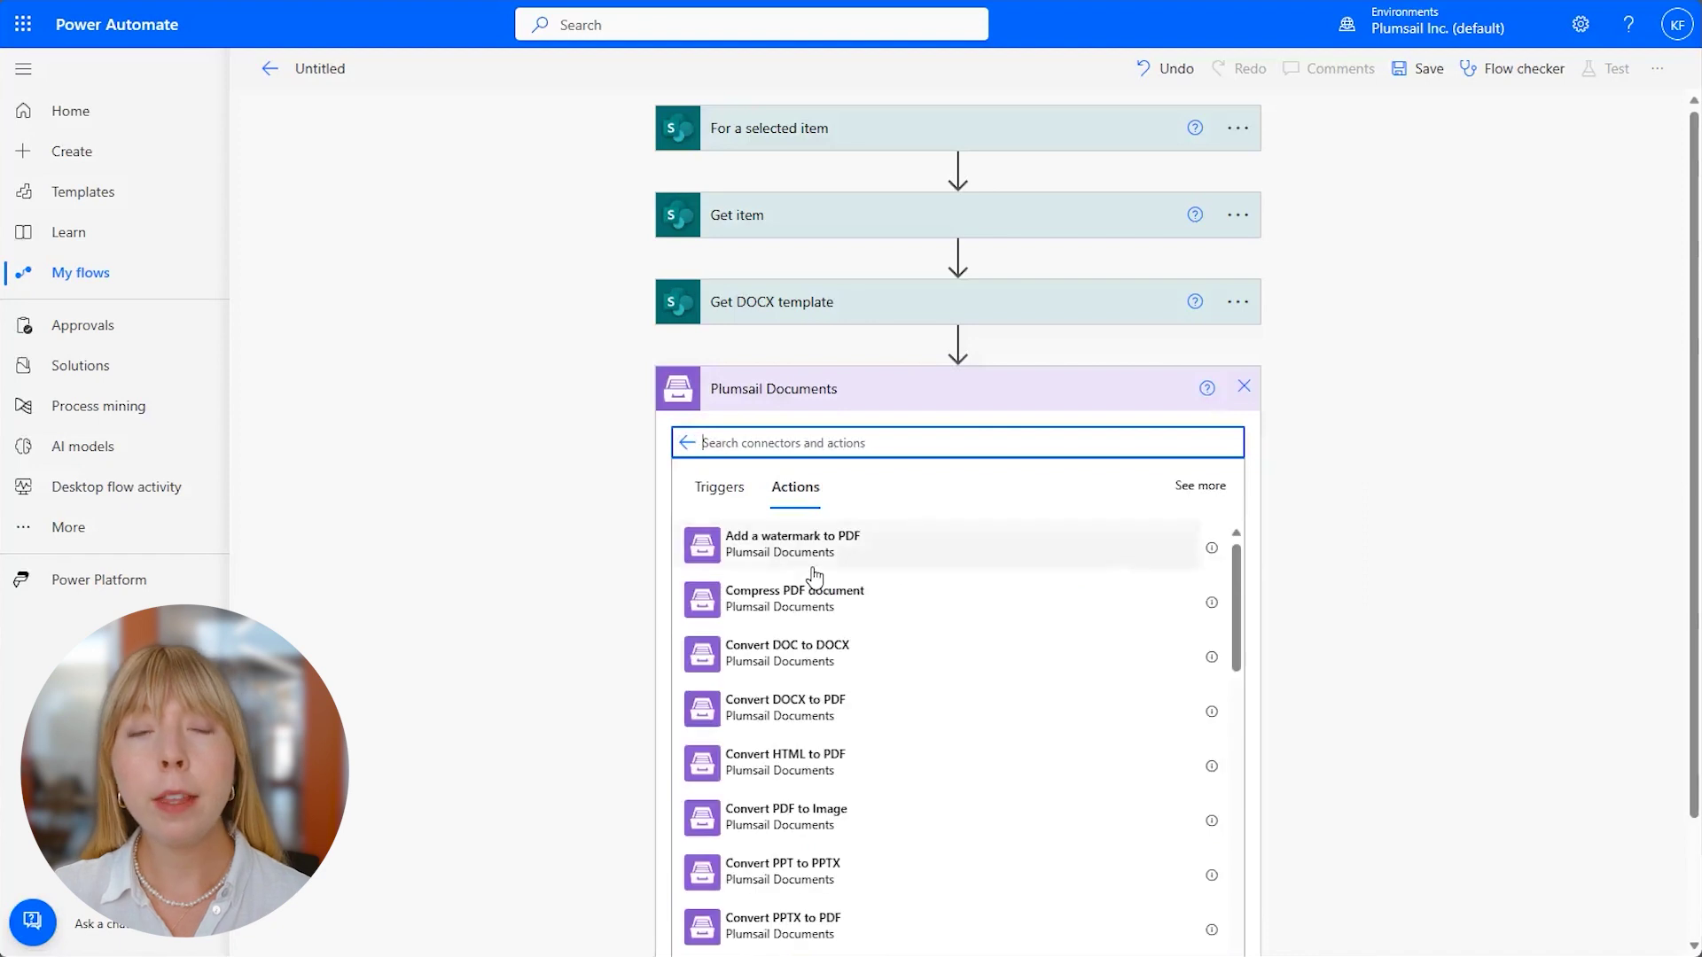
text(create docx)
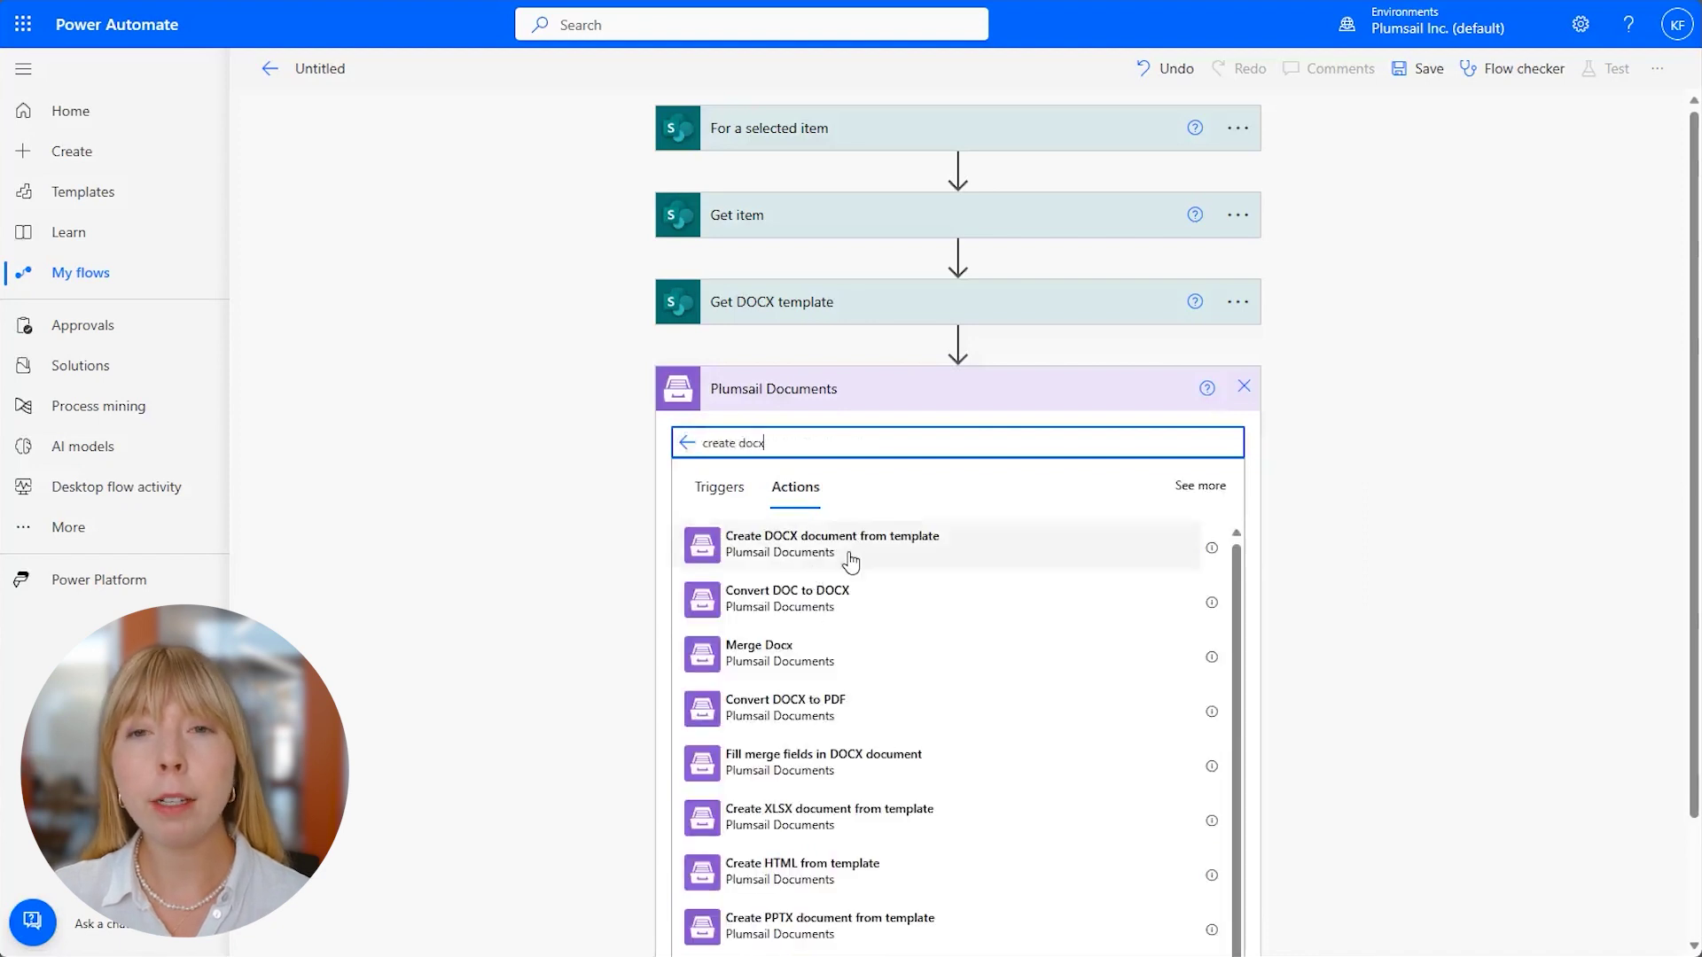
click(851, 561)
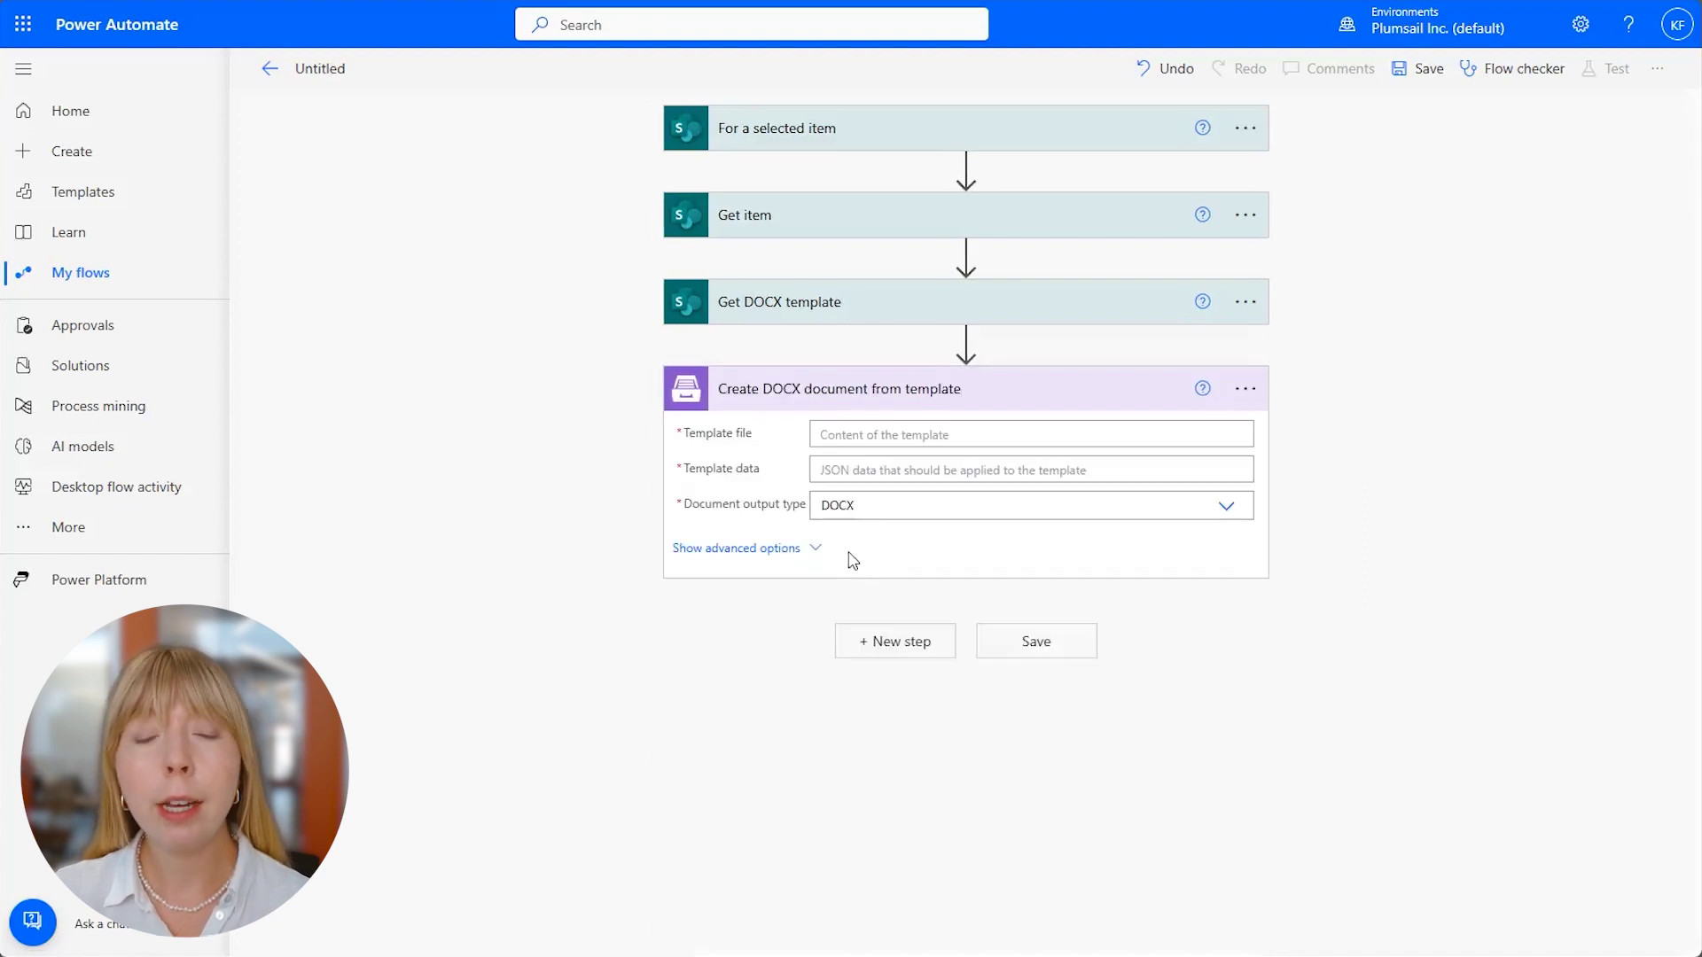
click(857, 436)
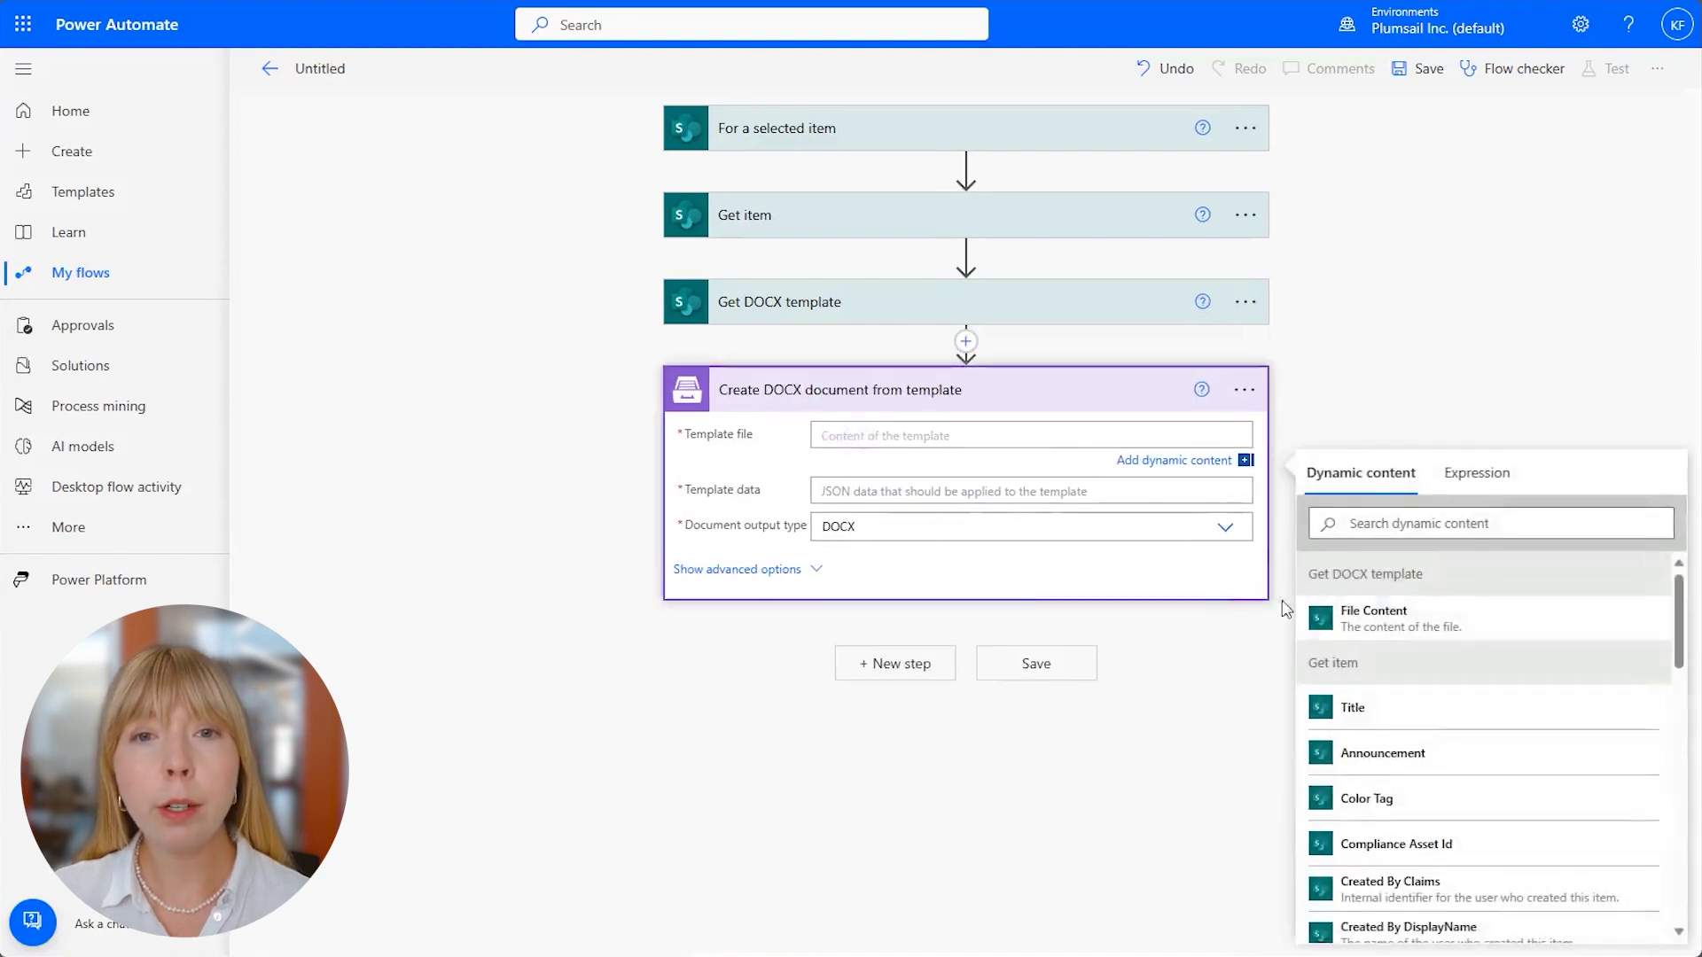
click(1443, 632)
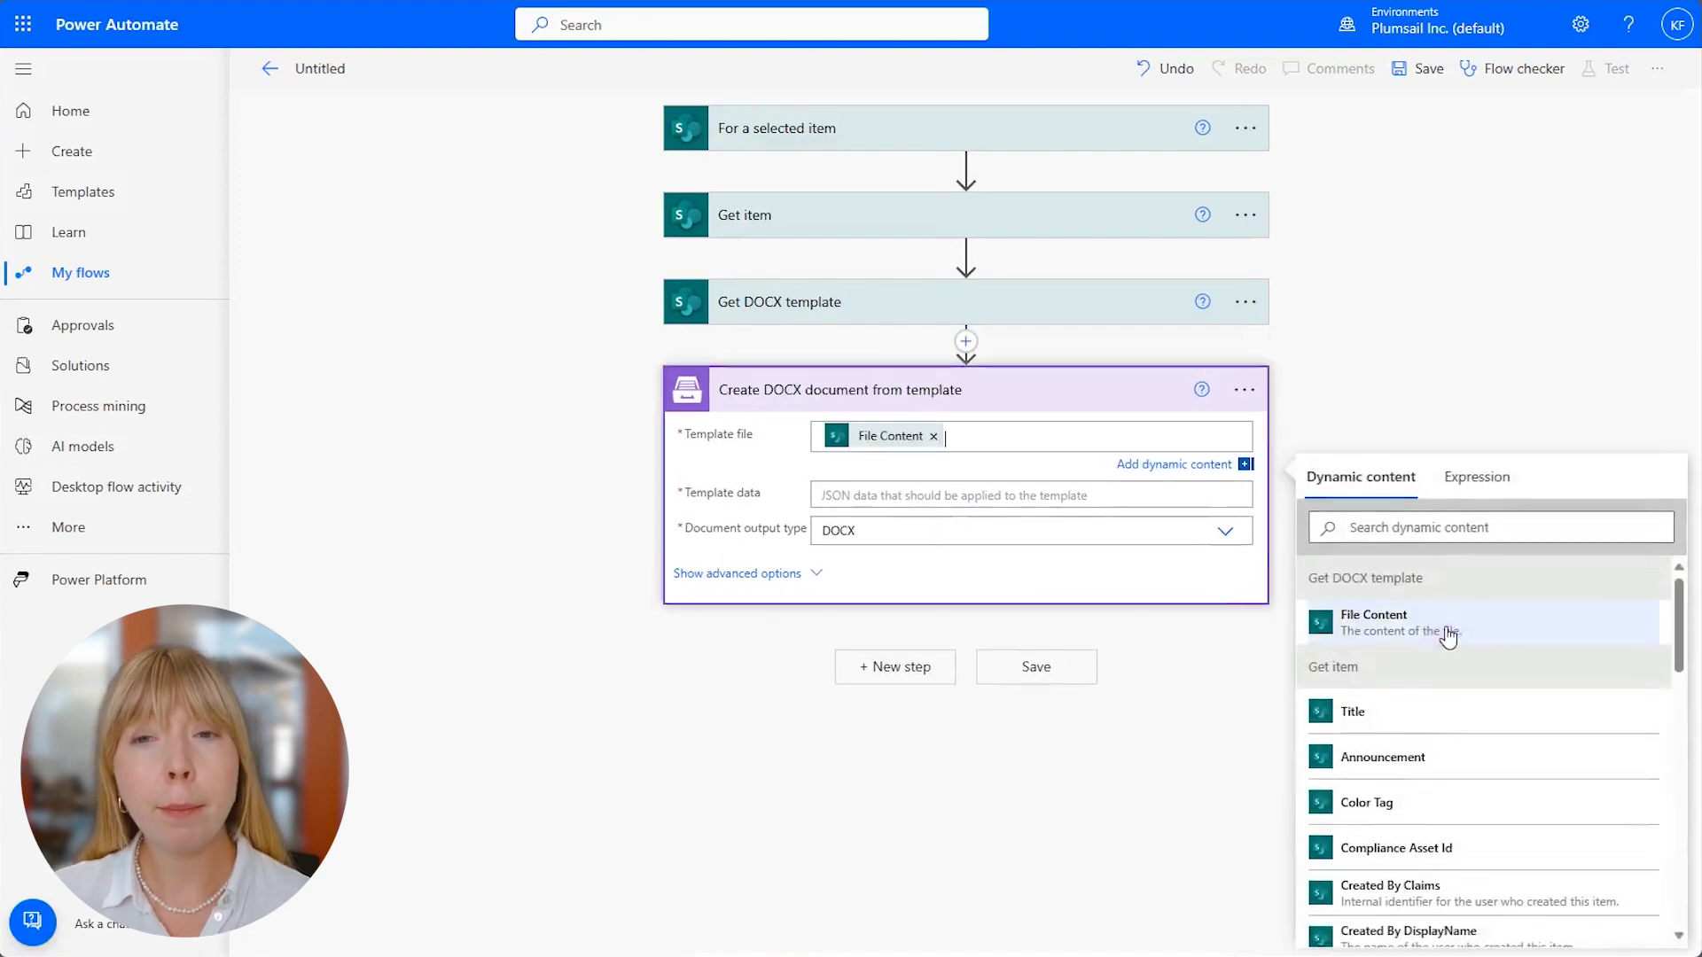
Set Template data to {"richtext": Announcement} and keep DOCX as the output type.
click(1075, 493)
text({)
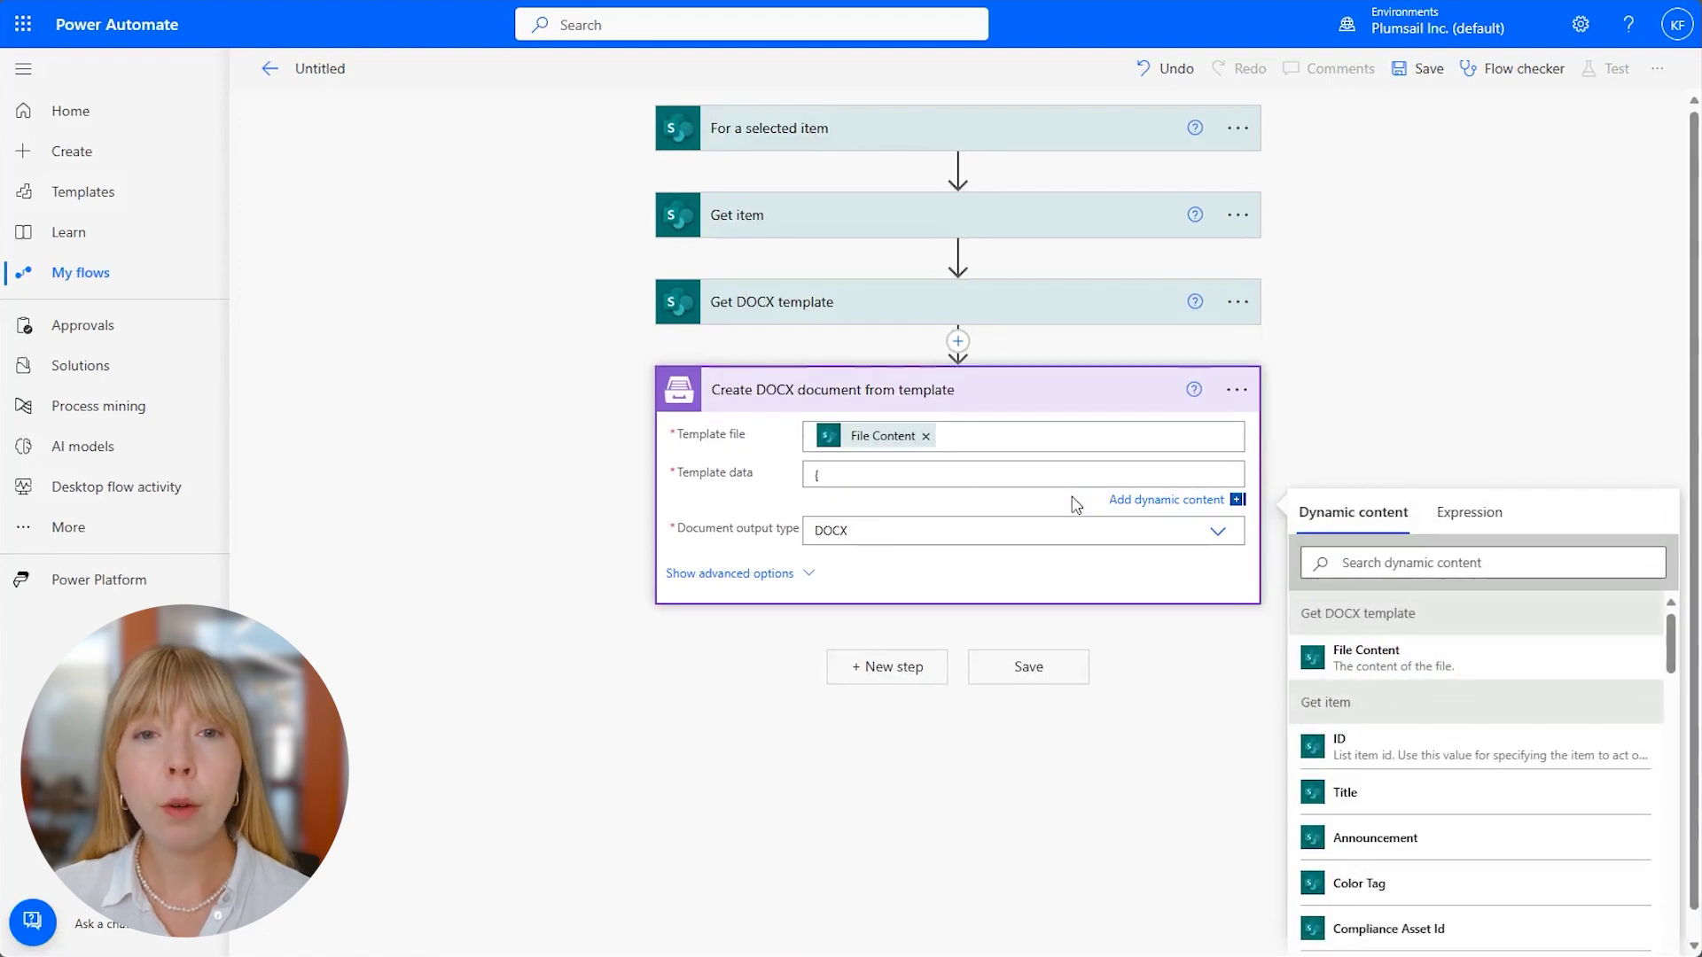
key(Return)
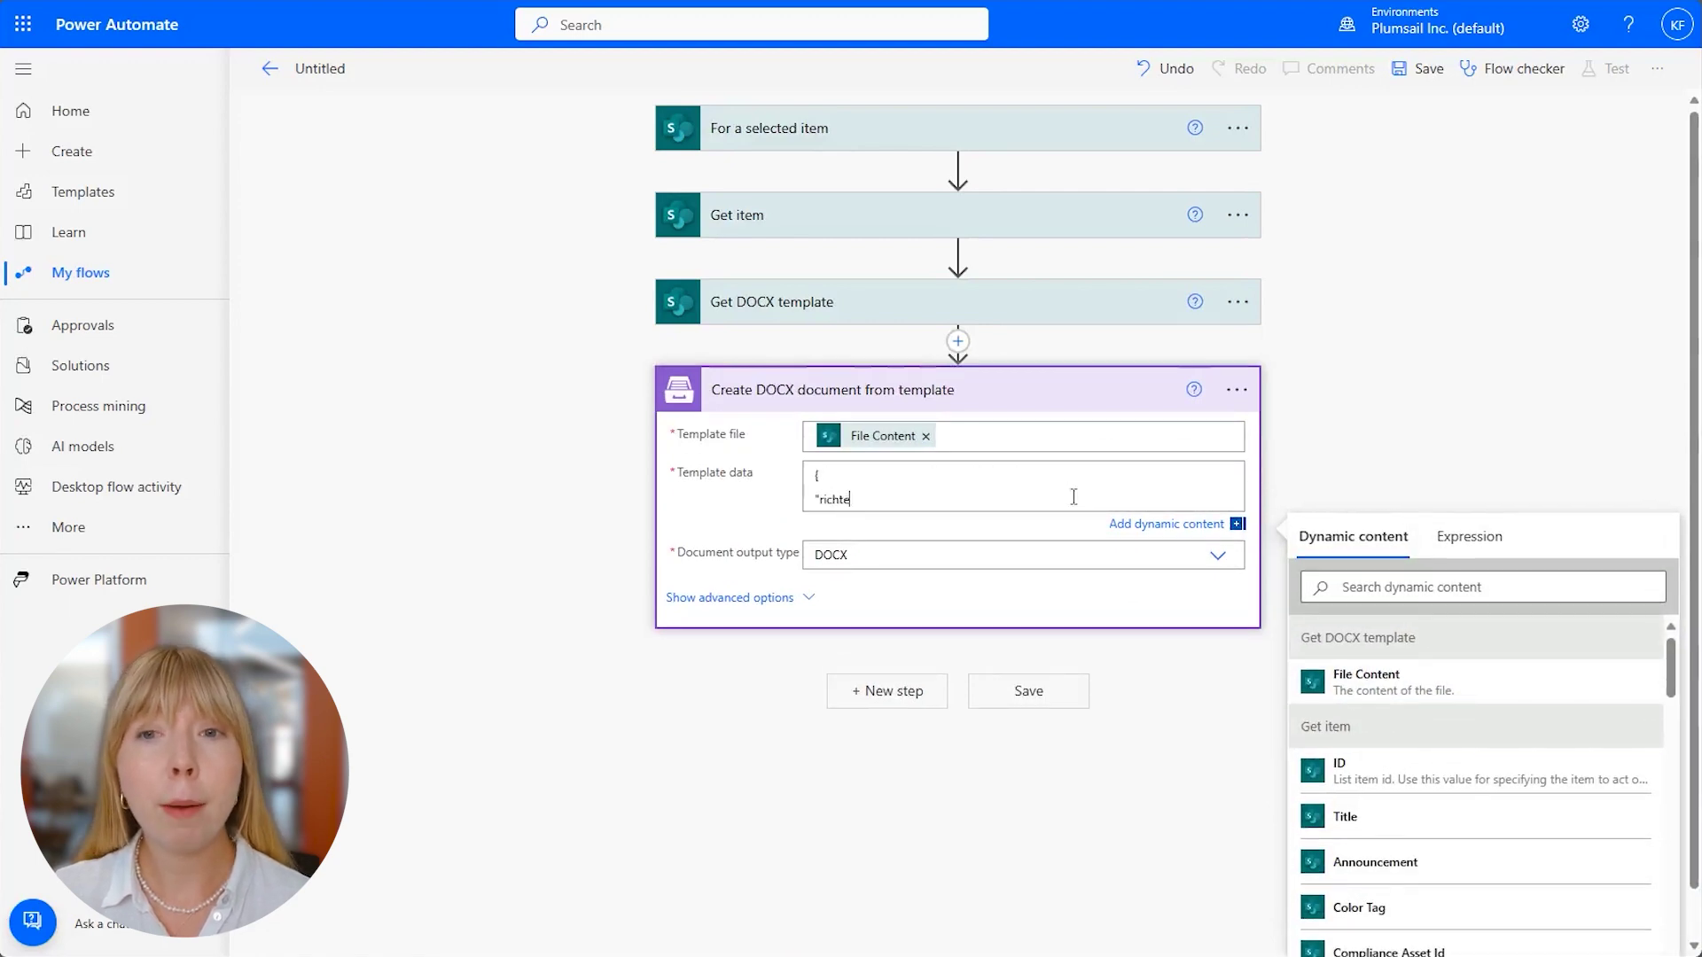
text("richtext":)
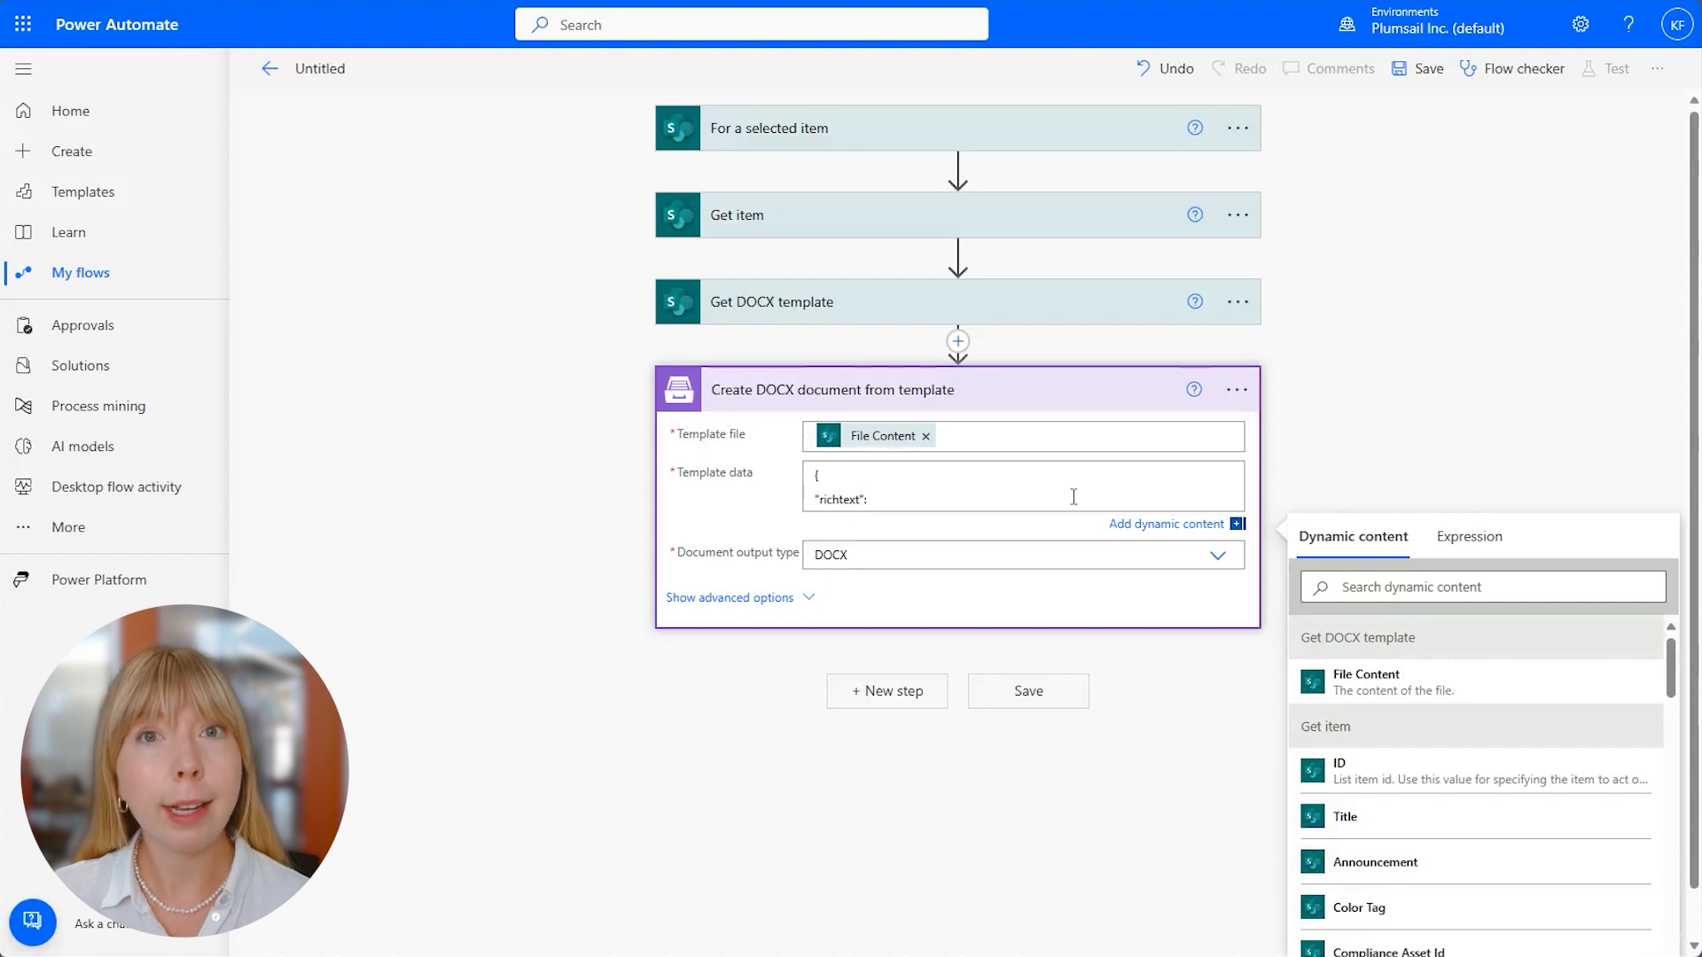
text(")
click(1430, 867)
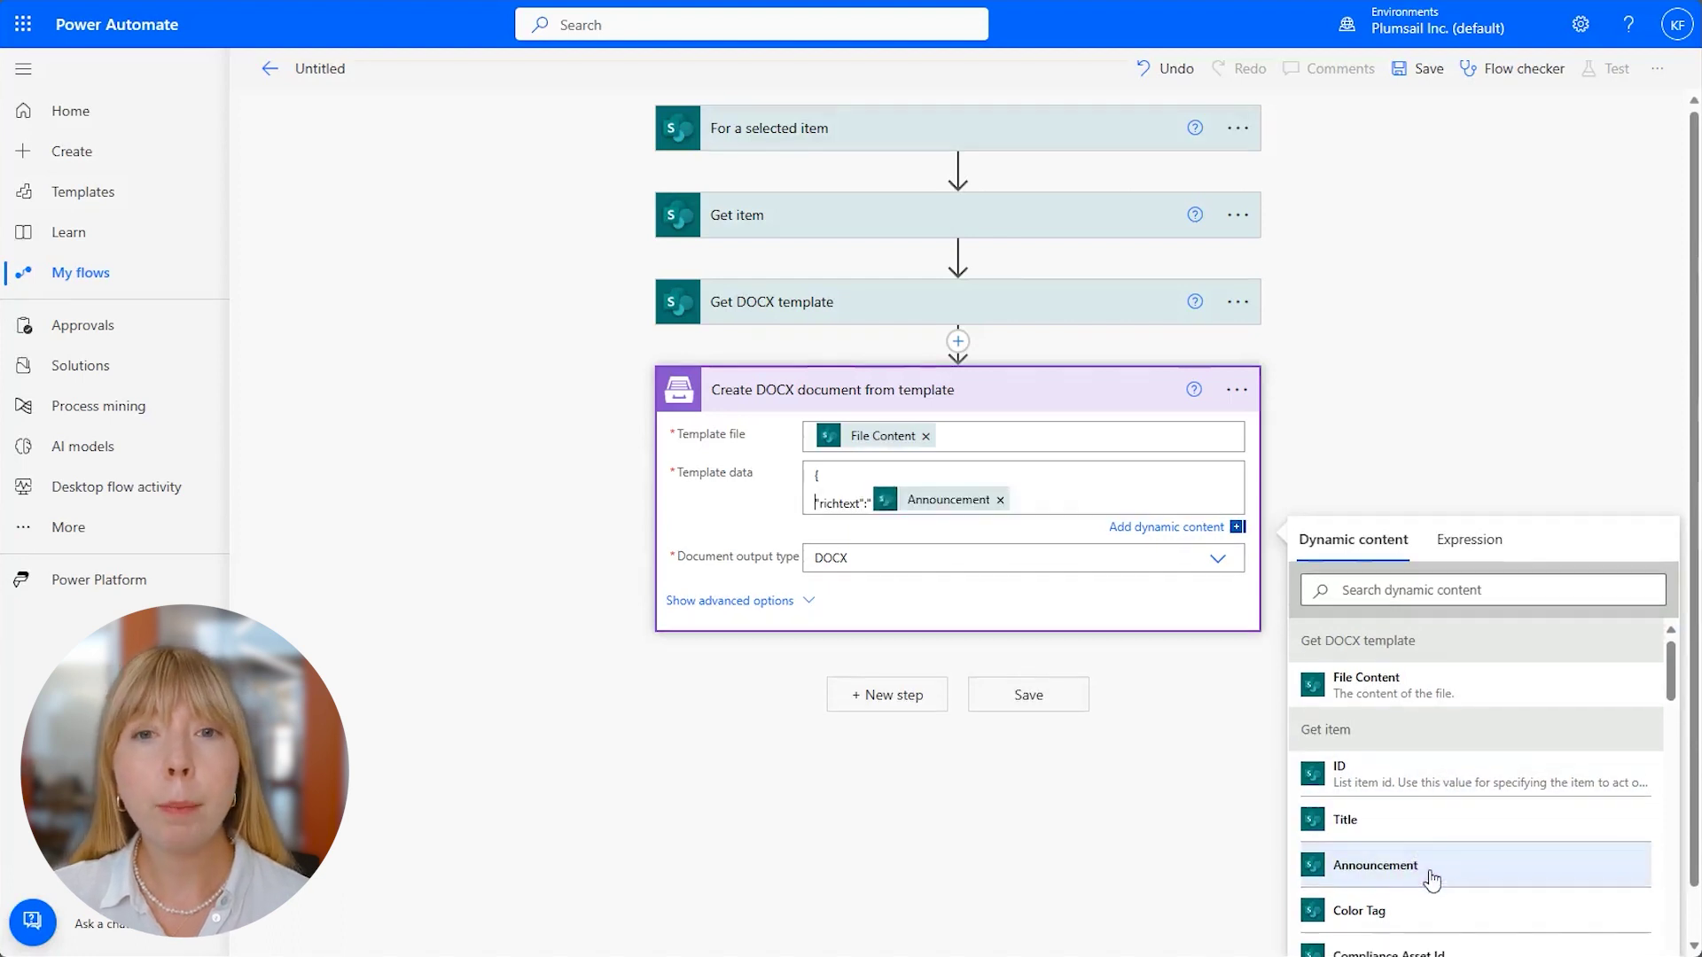
click(1096, 499)
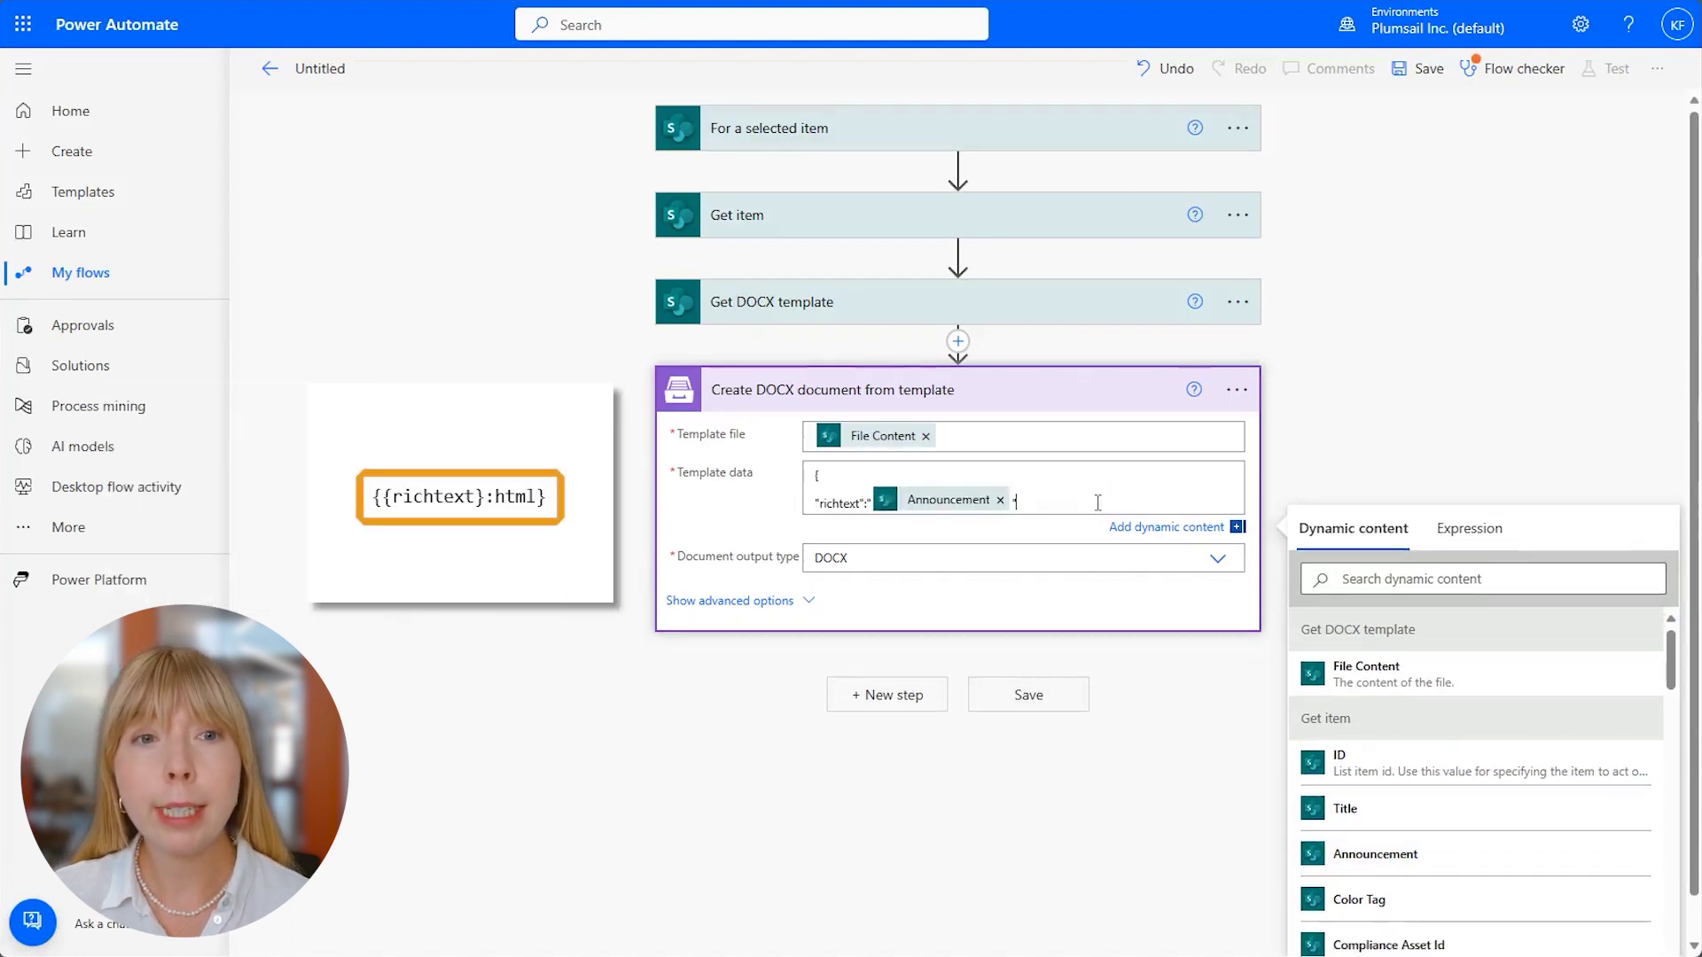
key(Return)
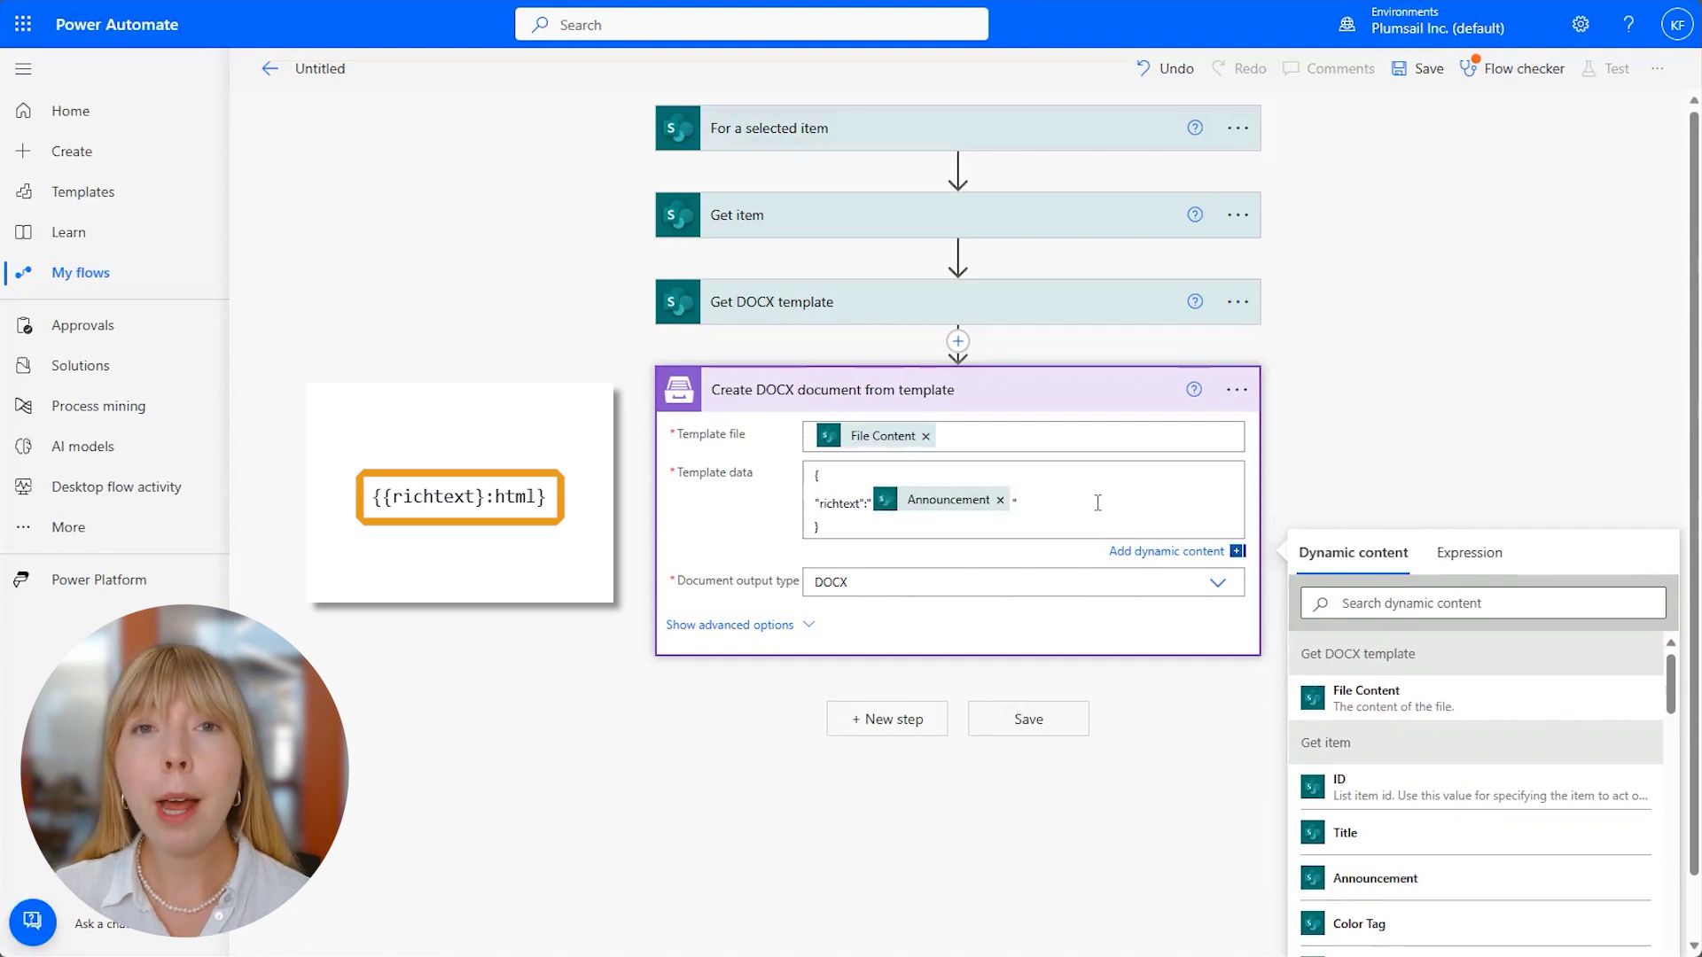
click(1104, 582)
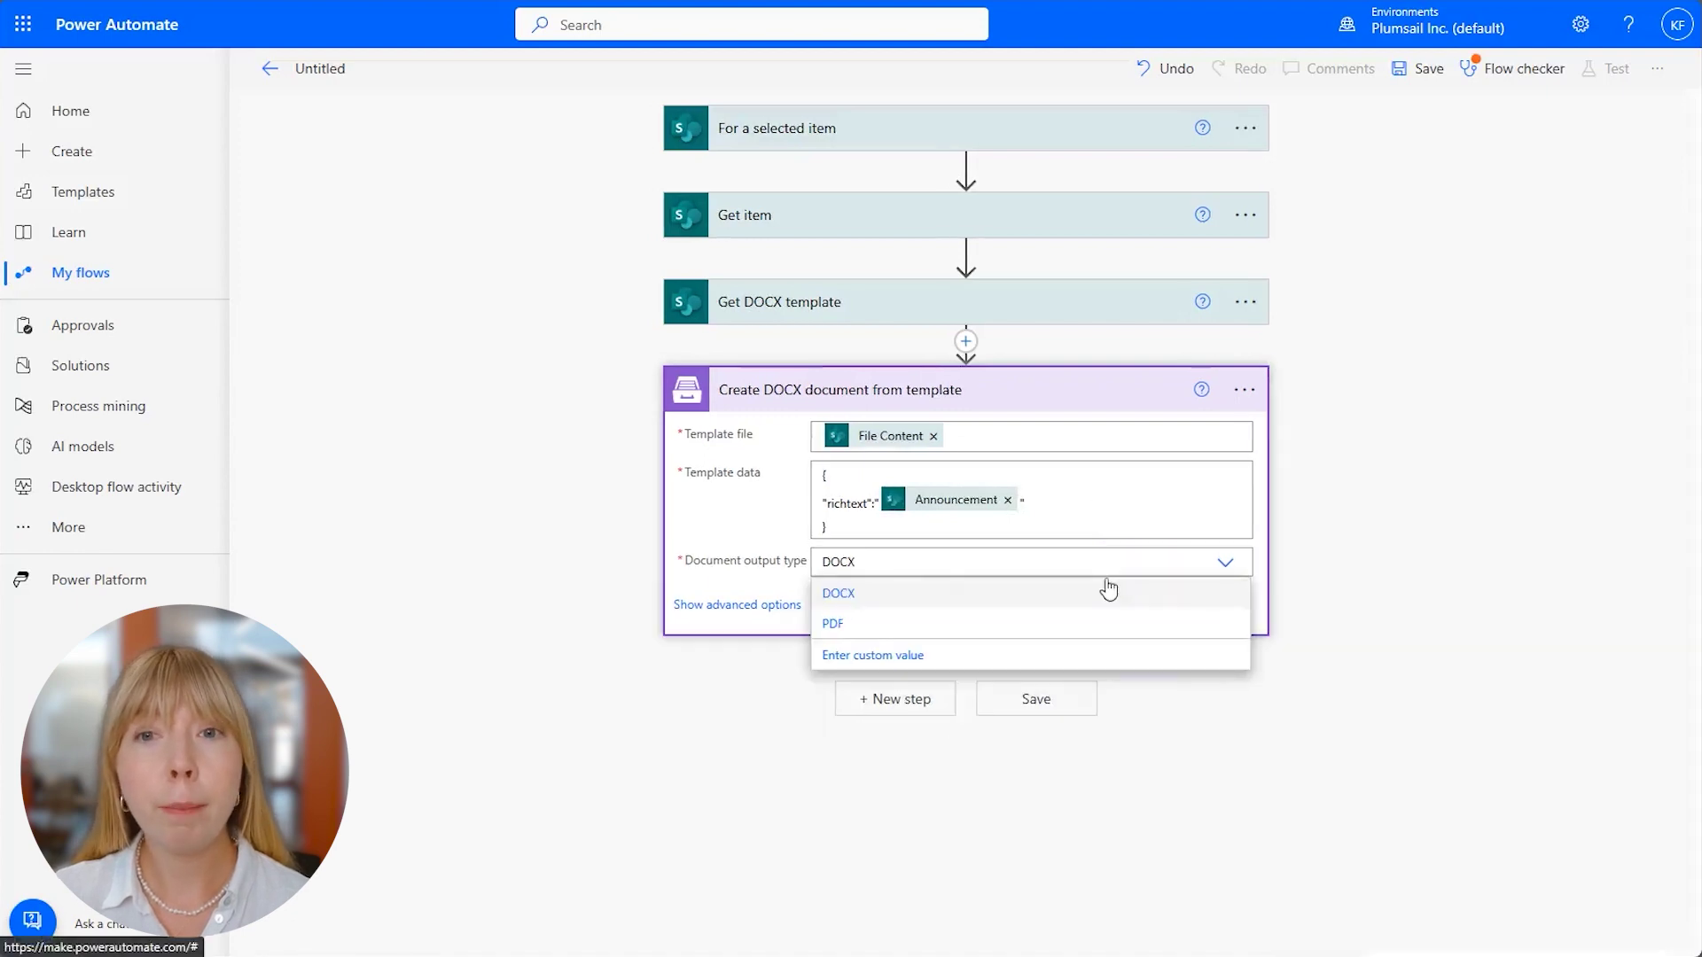
click(1100, 594)
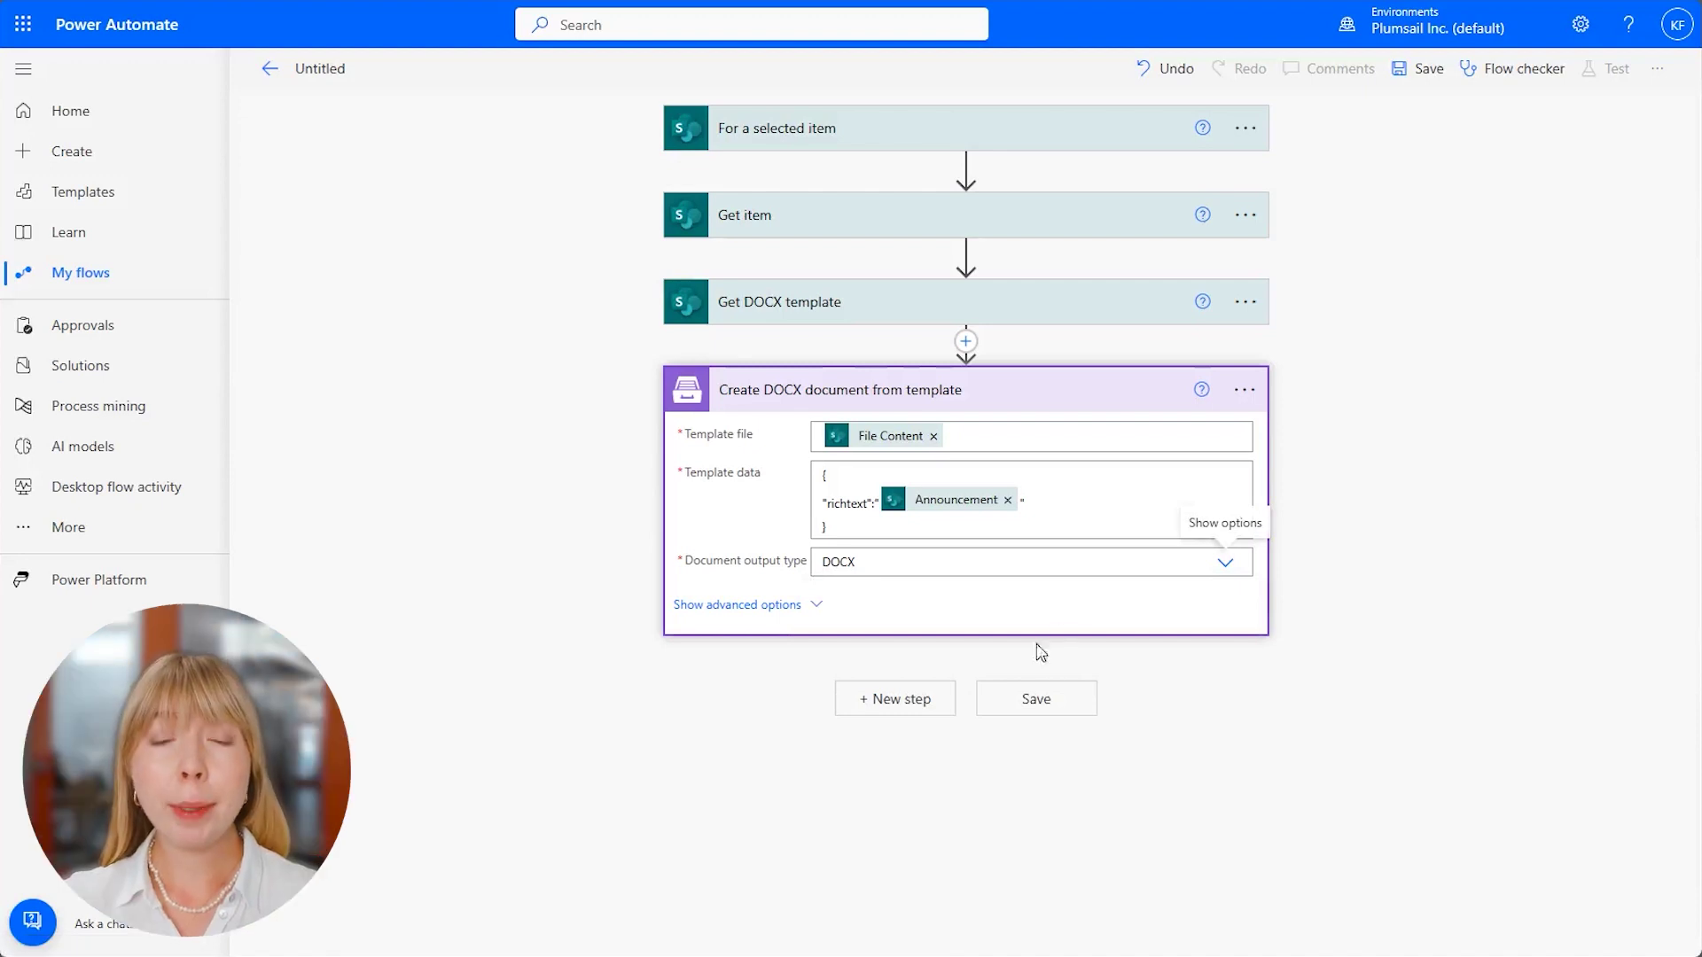
click(900, 709)
Add SharePoint Create file targeting /Shared Documents/Invitations - final on the Documentation site.
text(create file)
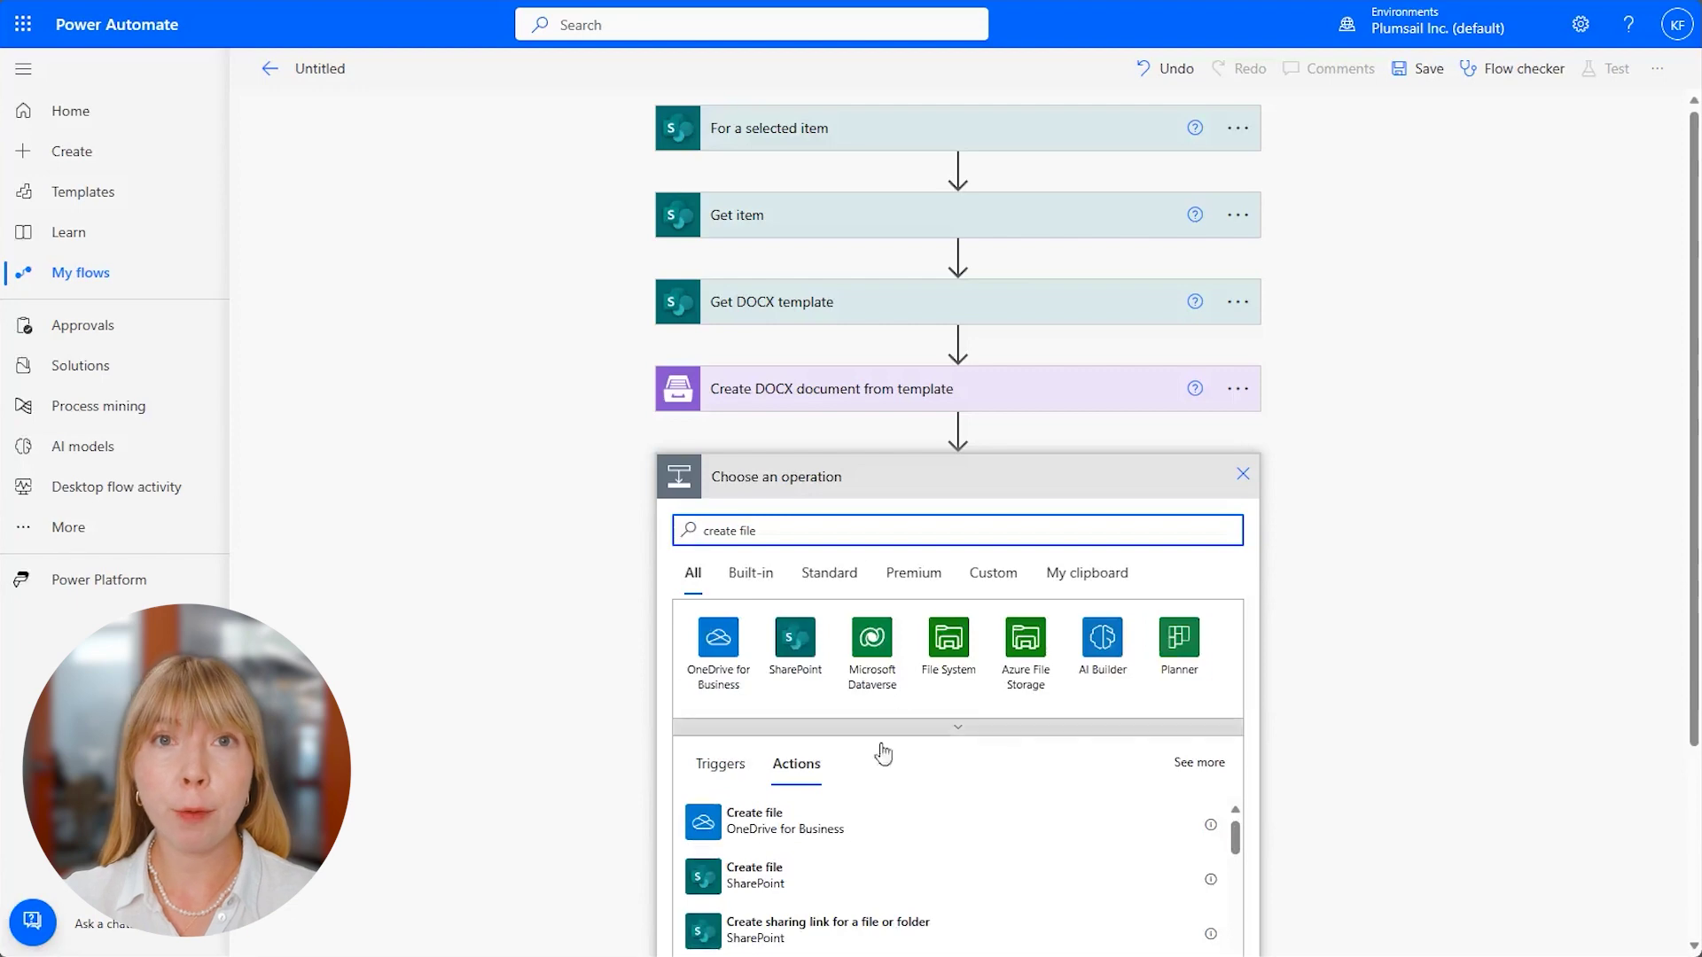
click(868, 876)
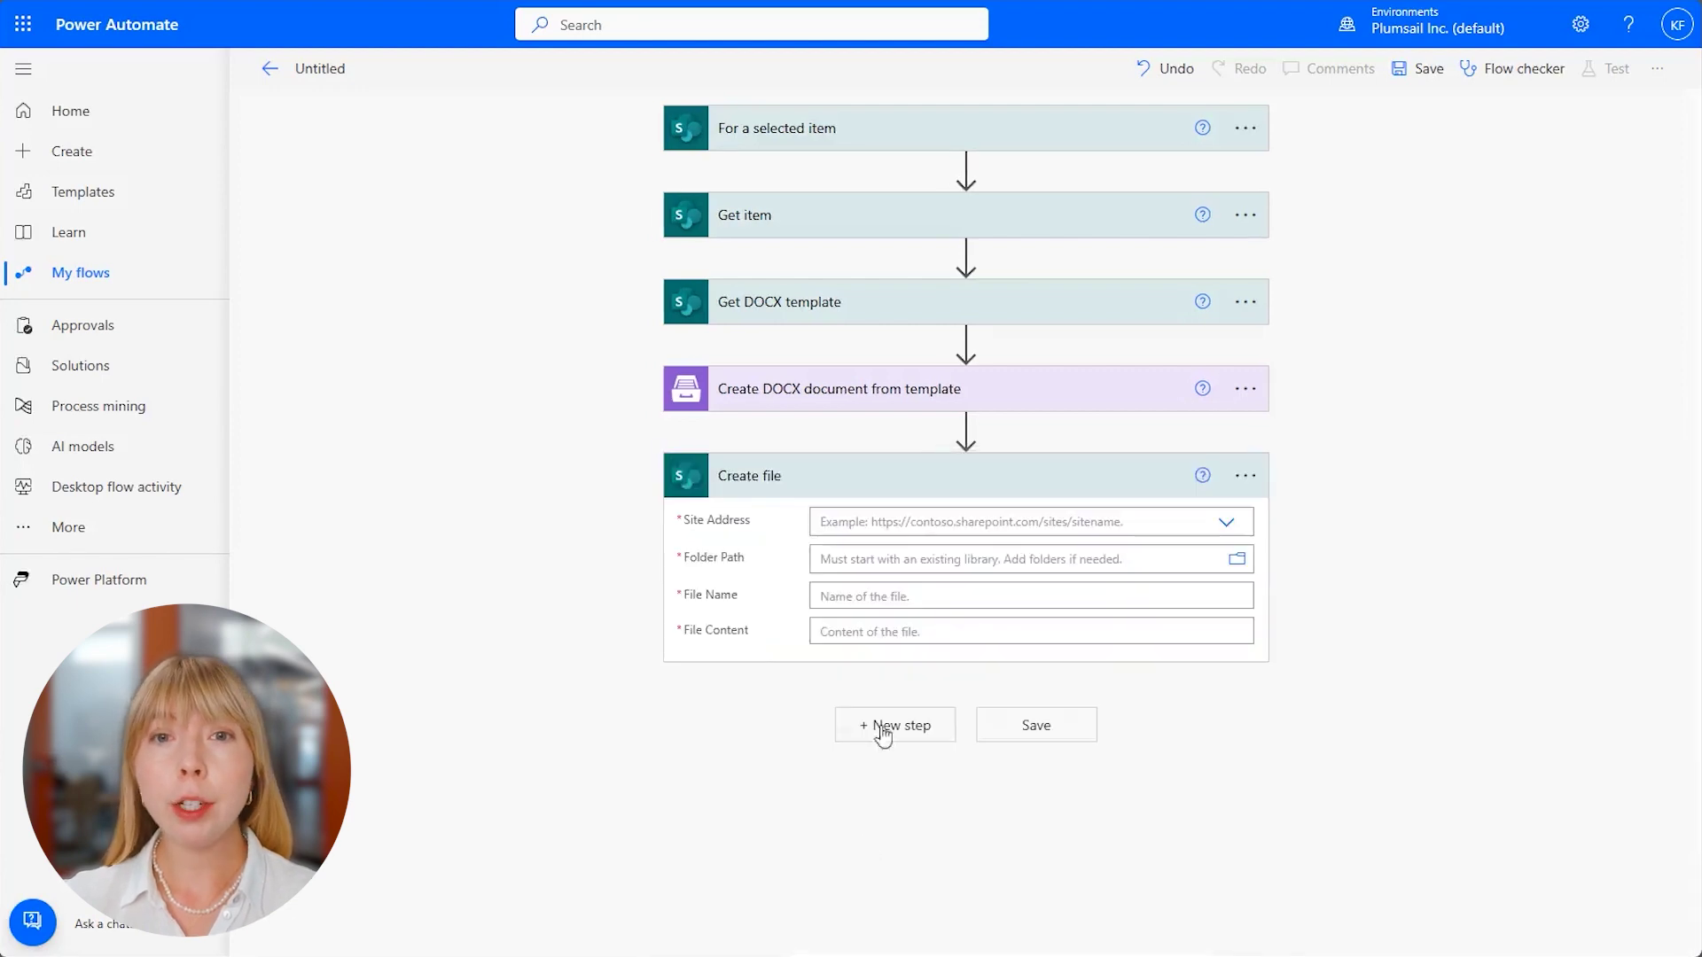
click(908, 528)
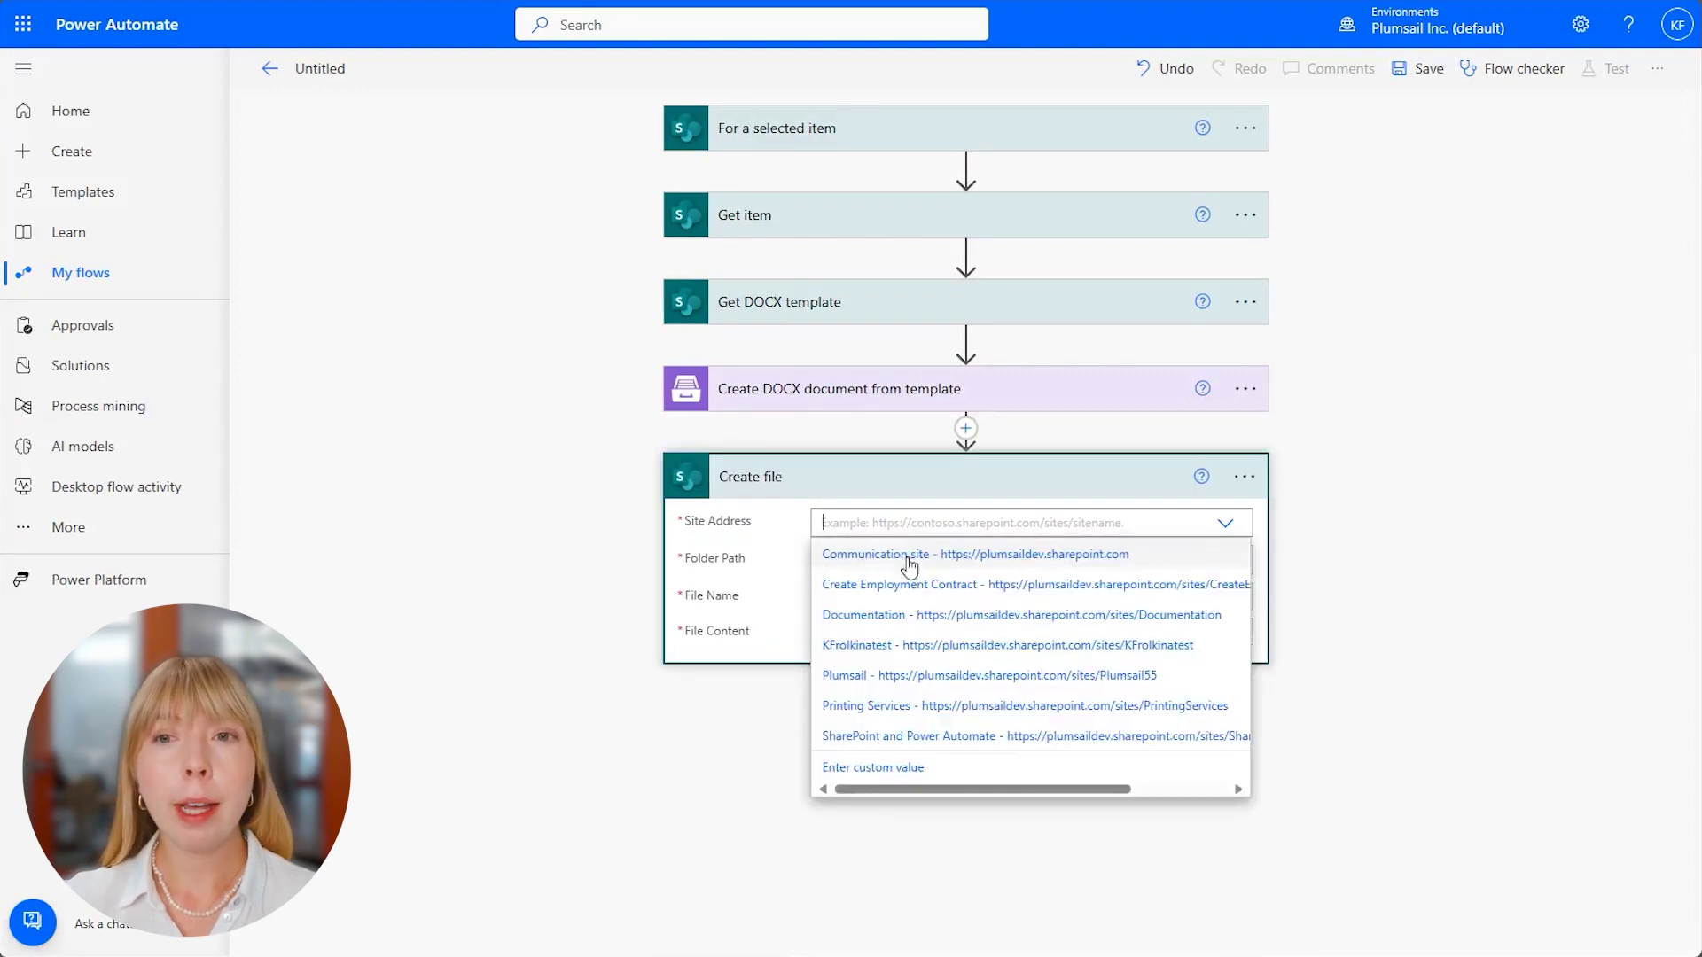
click(901, 614)
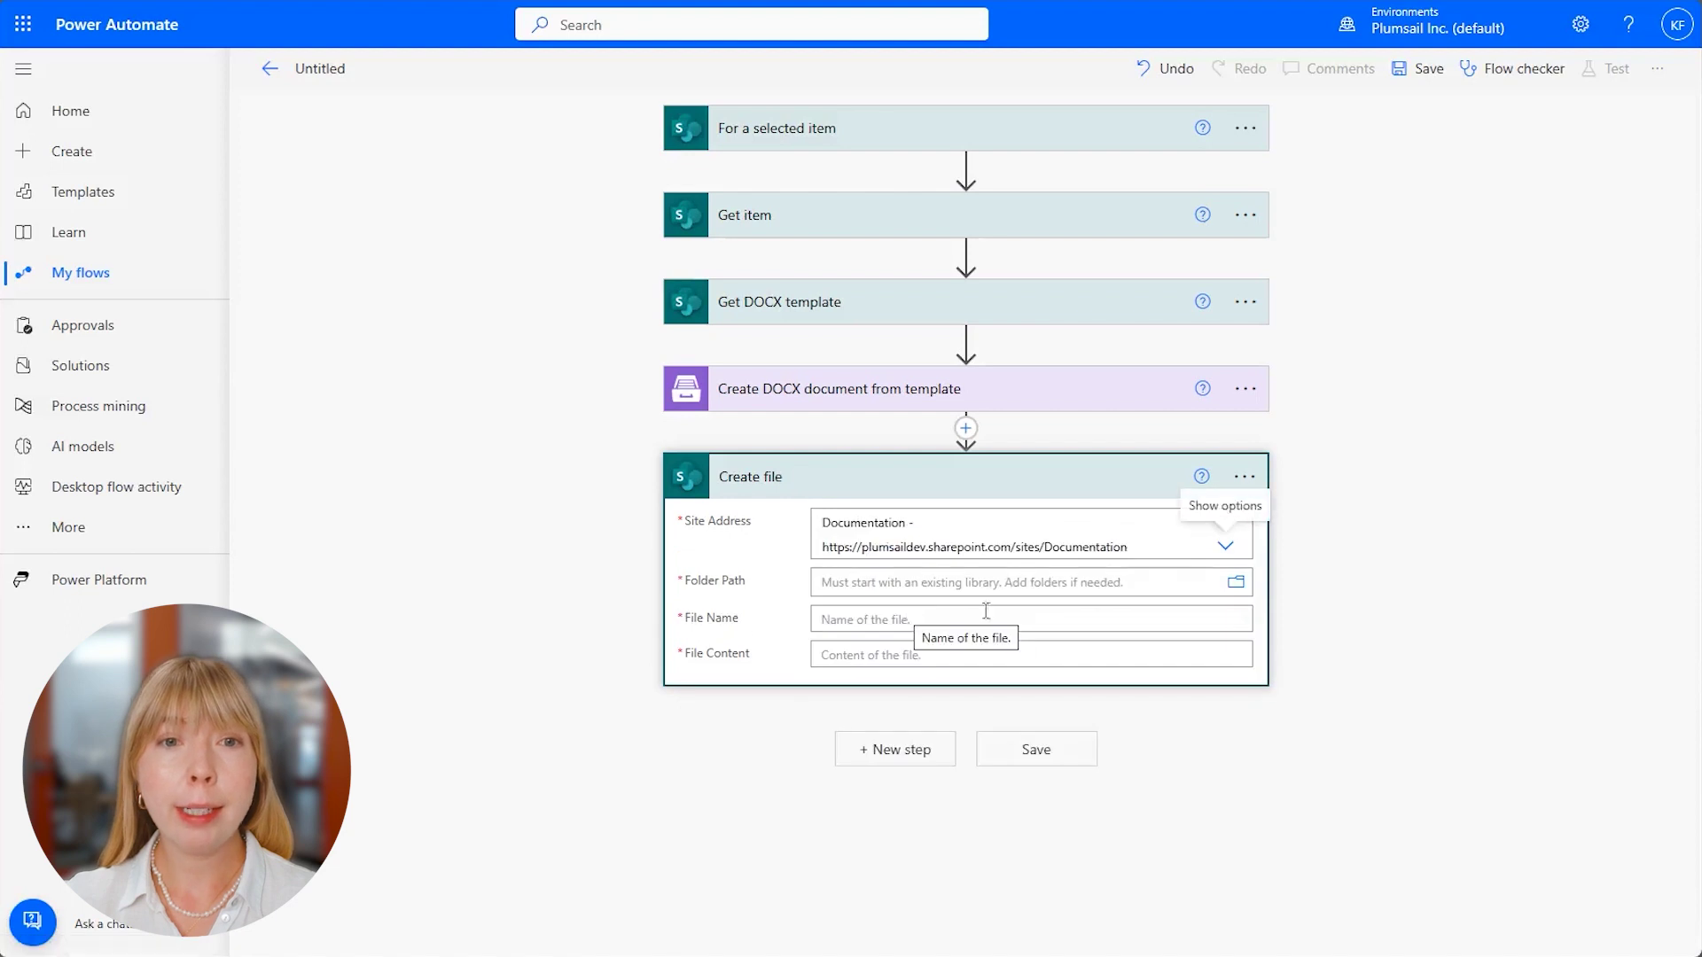
click(1235, 586)
click(1525, 465)
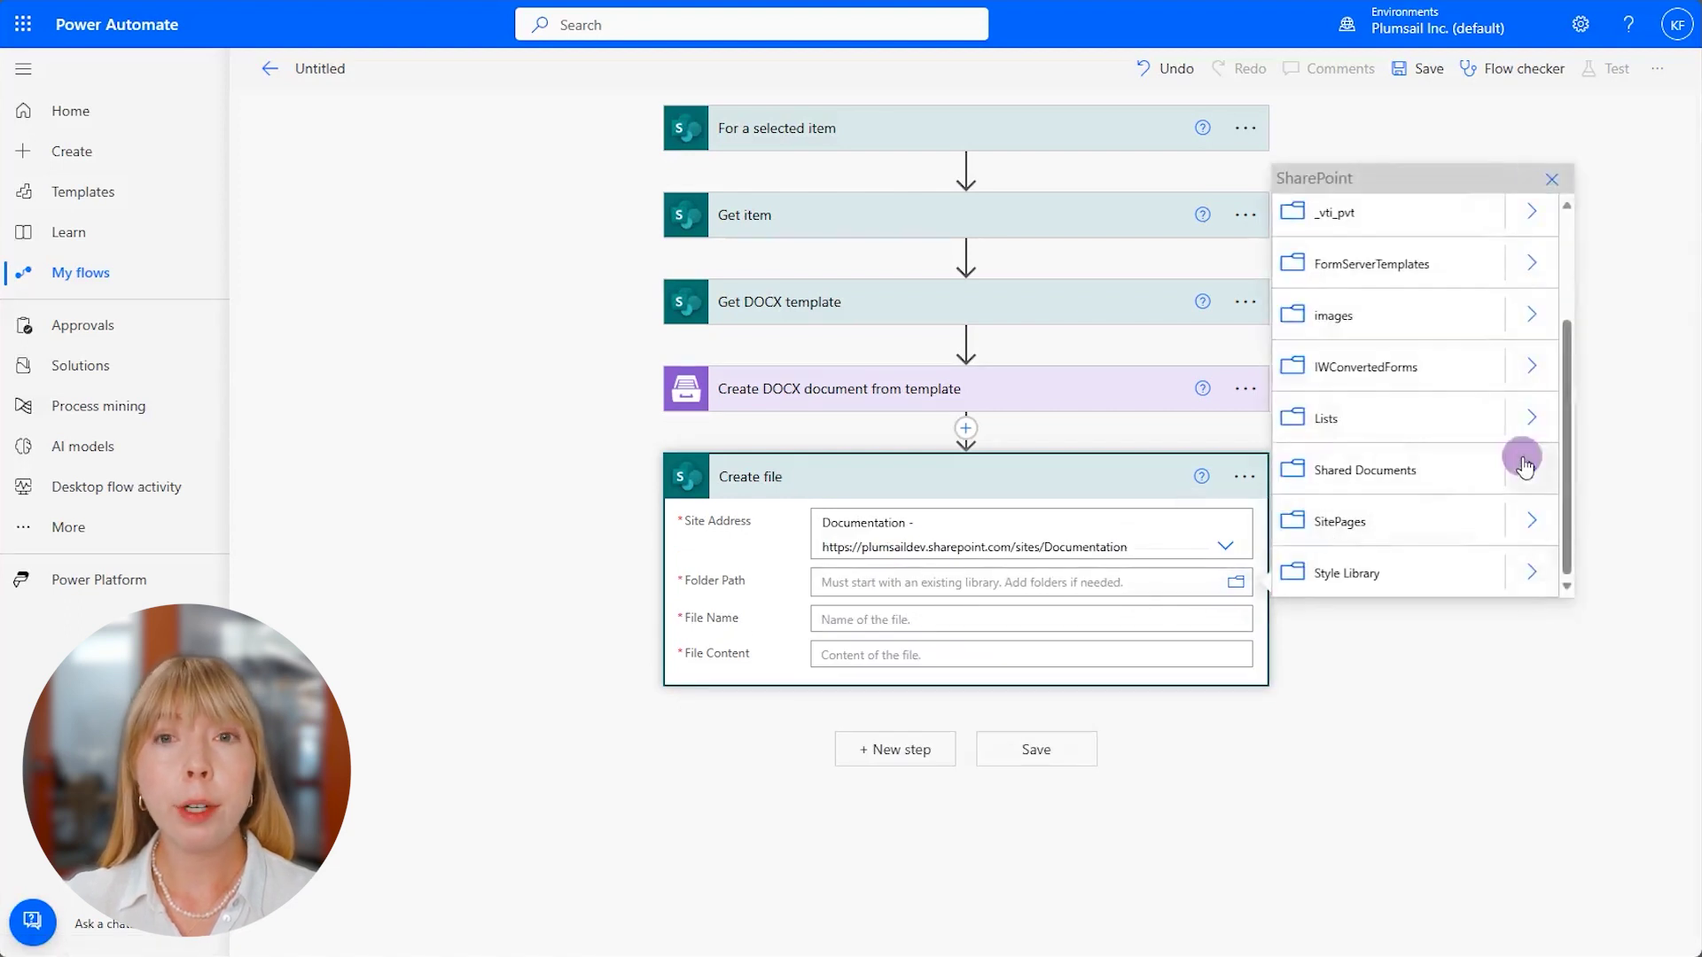
click(1443, 522)
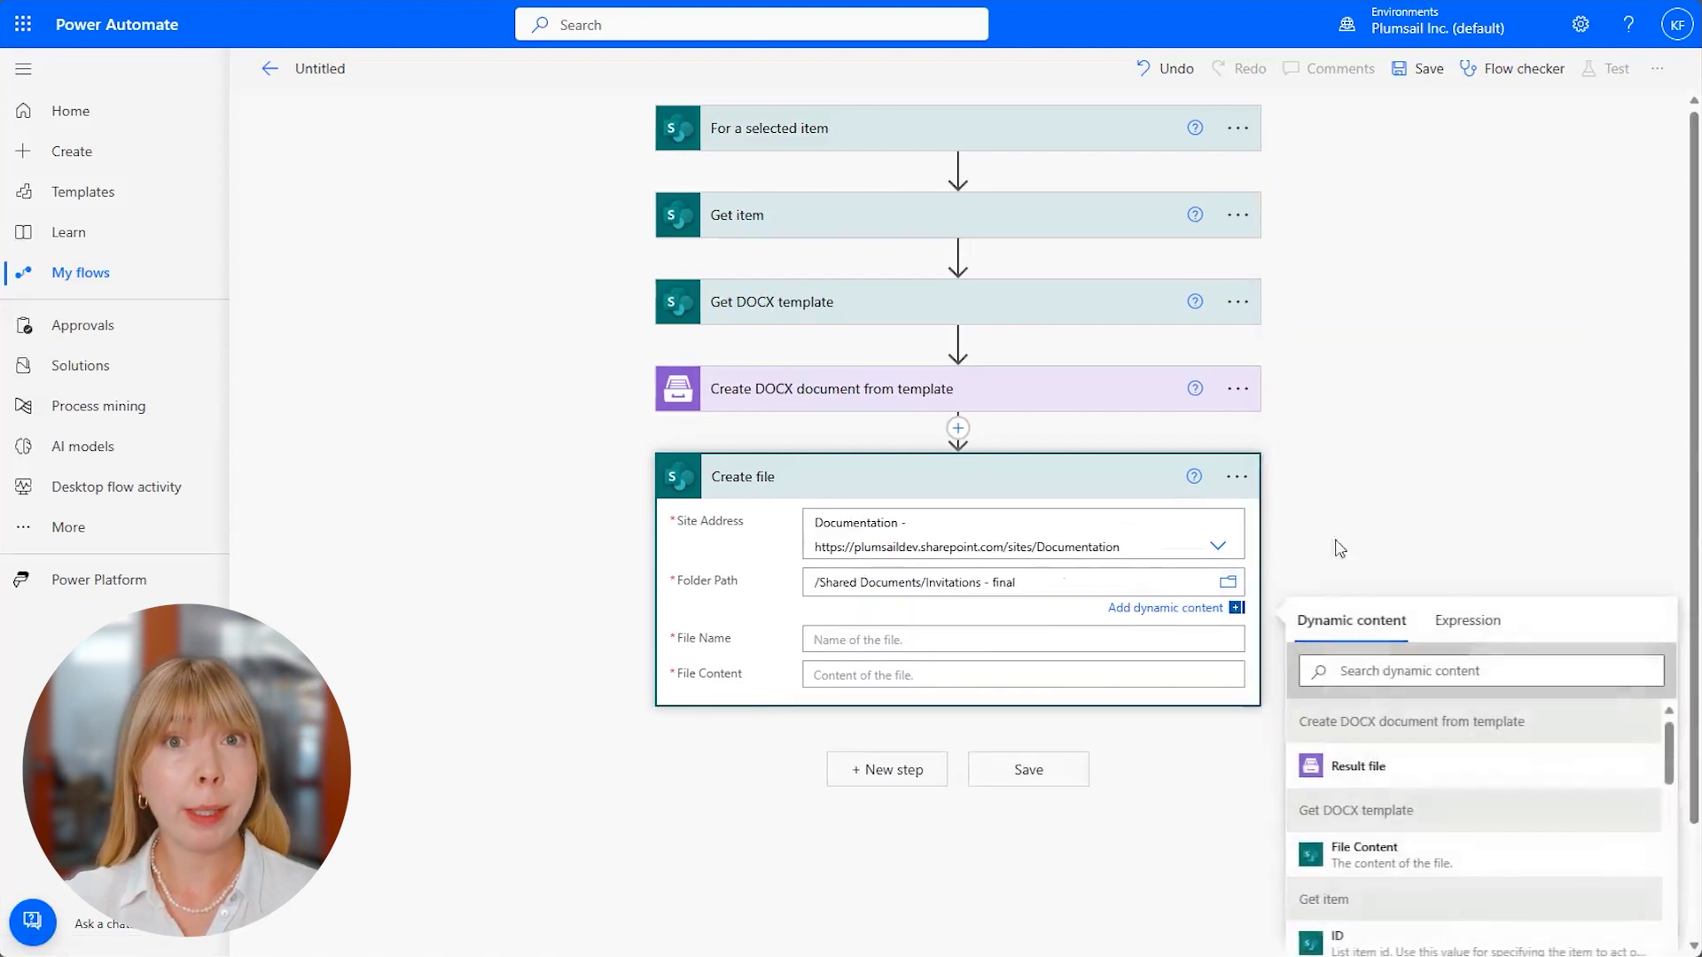
Set the file name to Title plus .docx and the file content to Result file.
click(1033, 638)
scroll(1599, 801, down, 1)
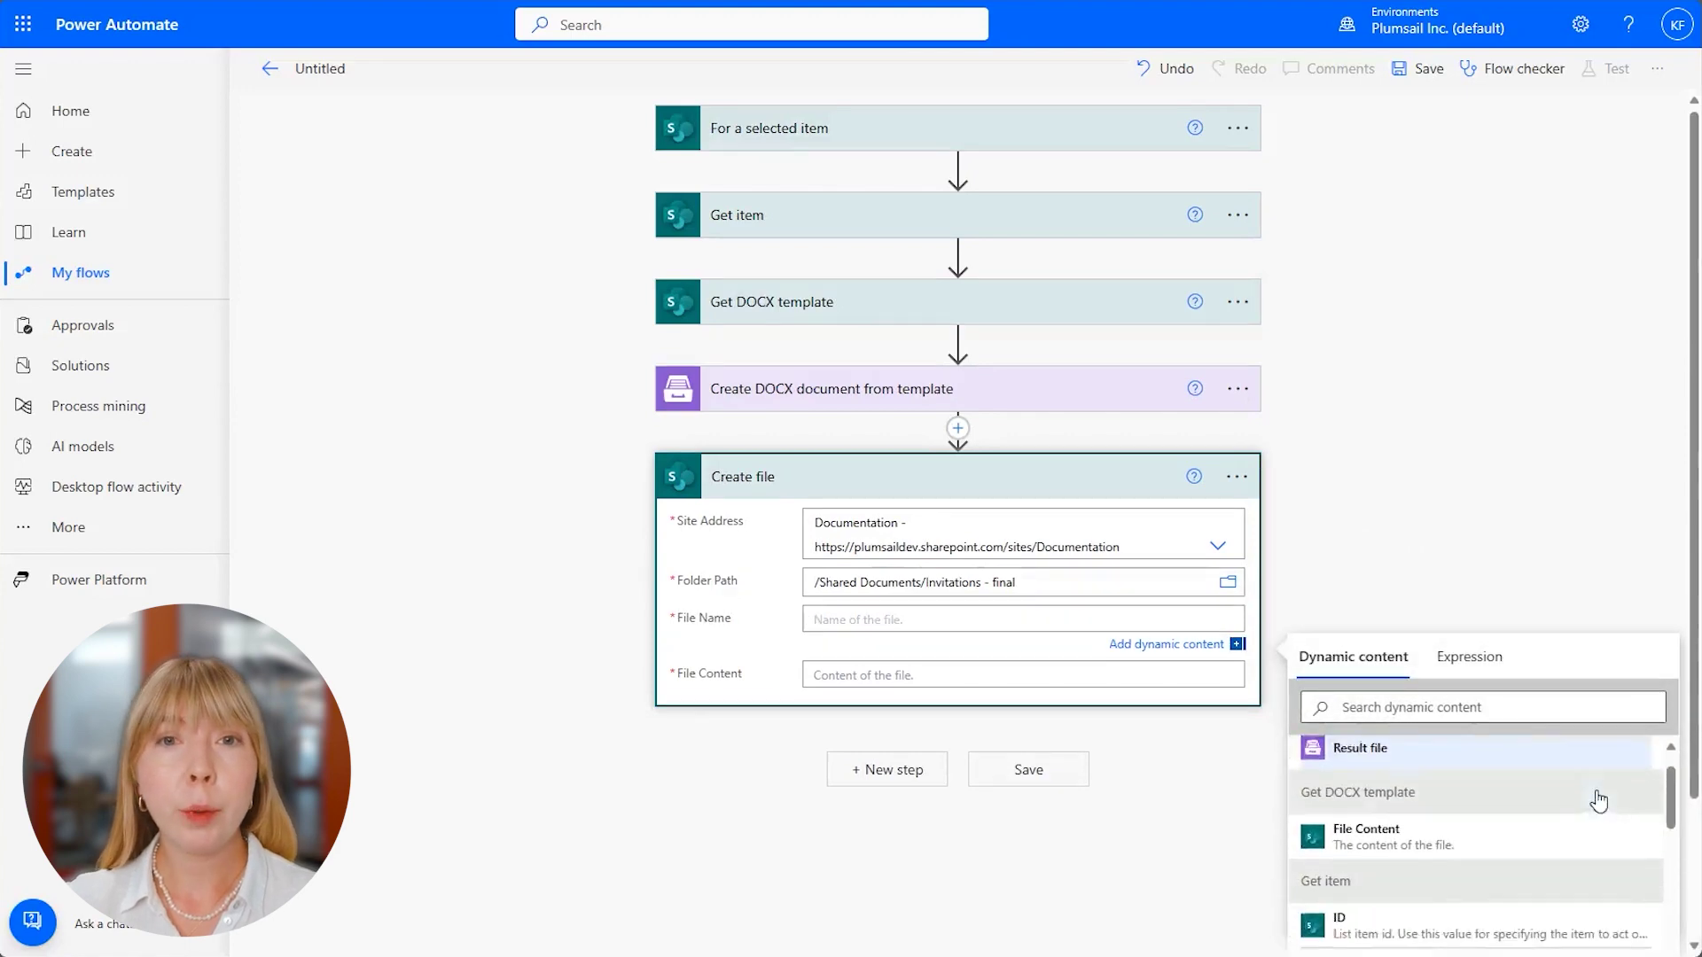
scroll(1598, 800, down, 3)
click(1417, 850)
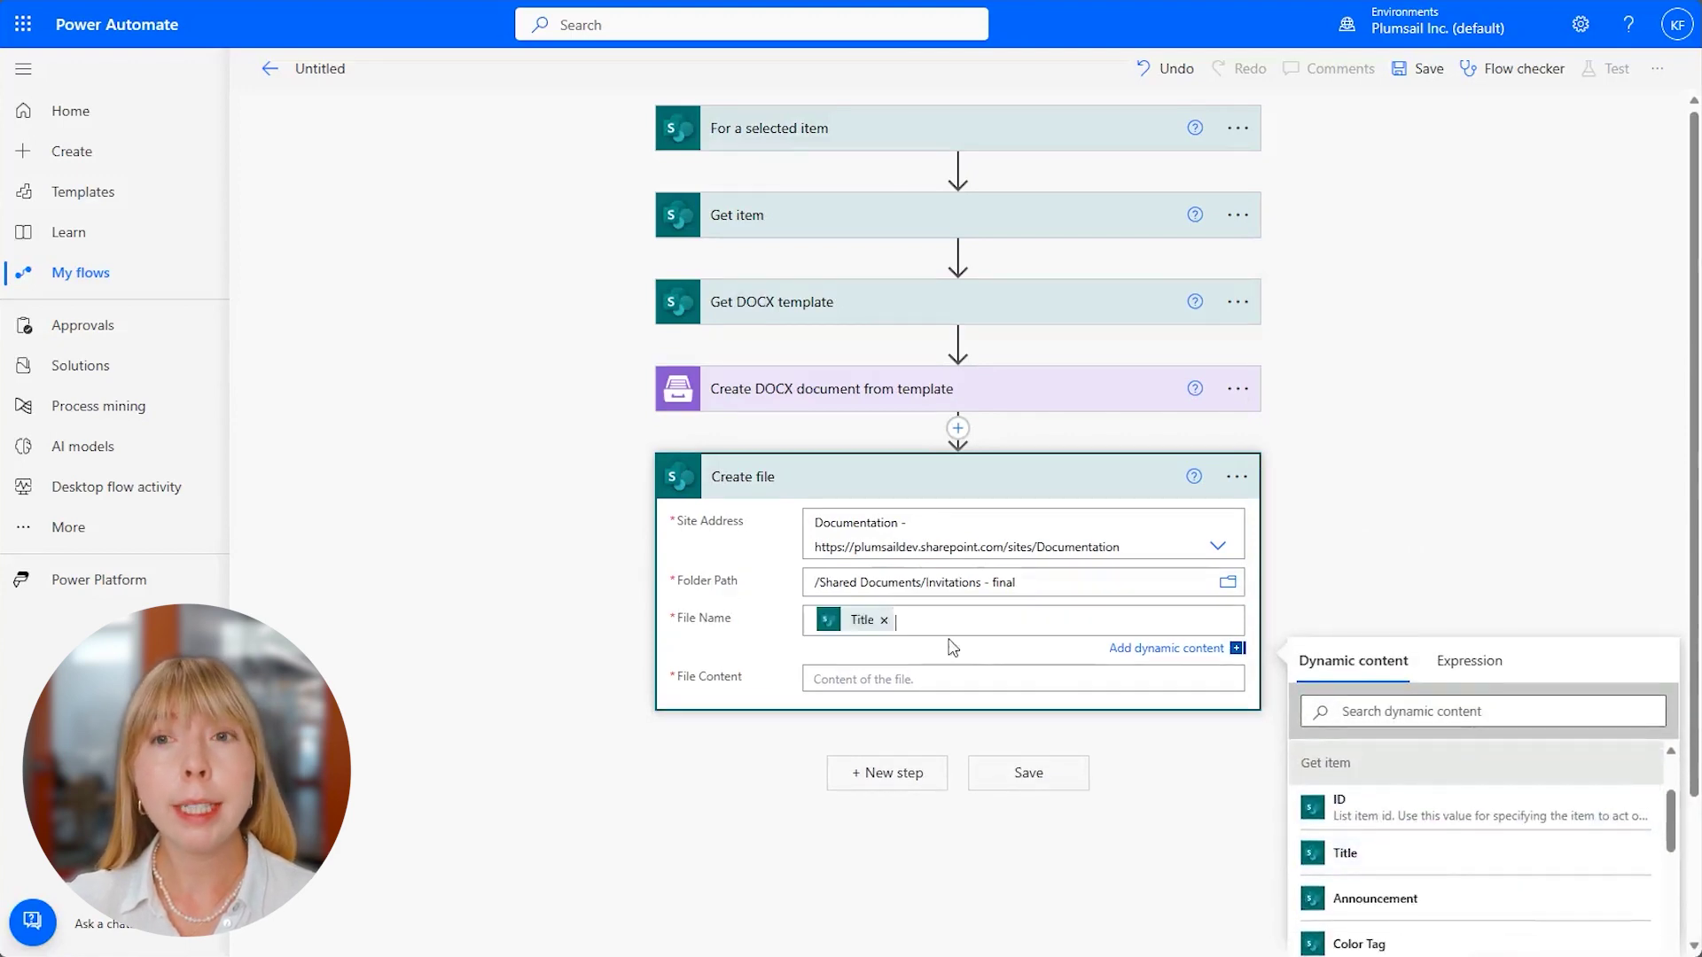
click(944, 625)
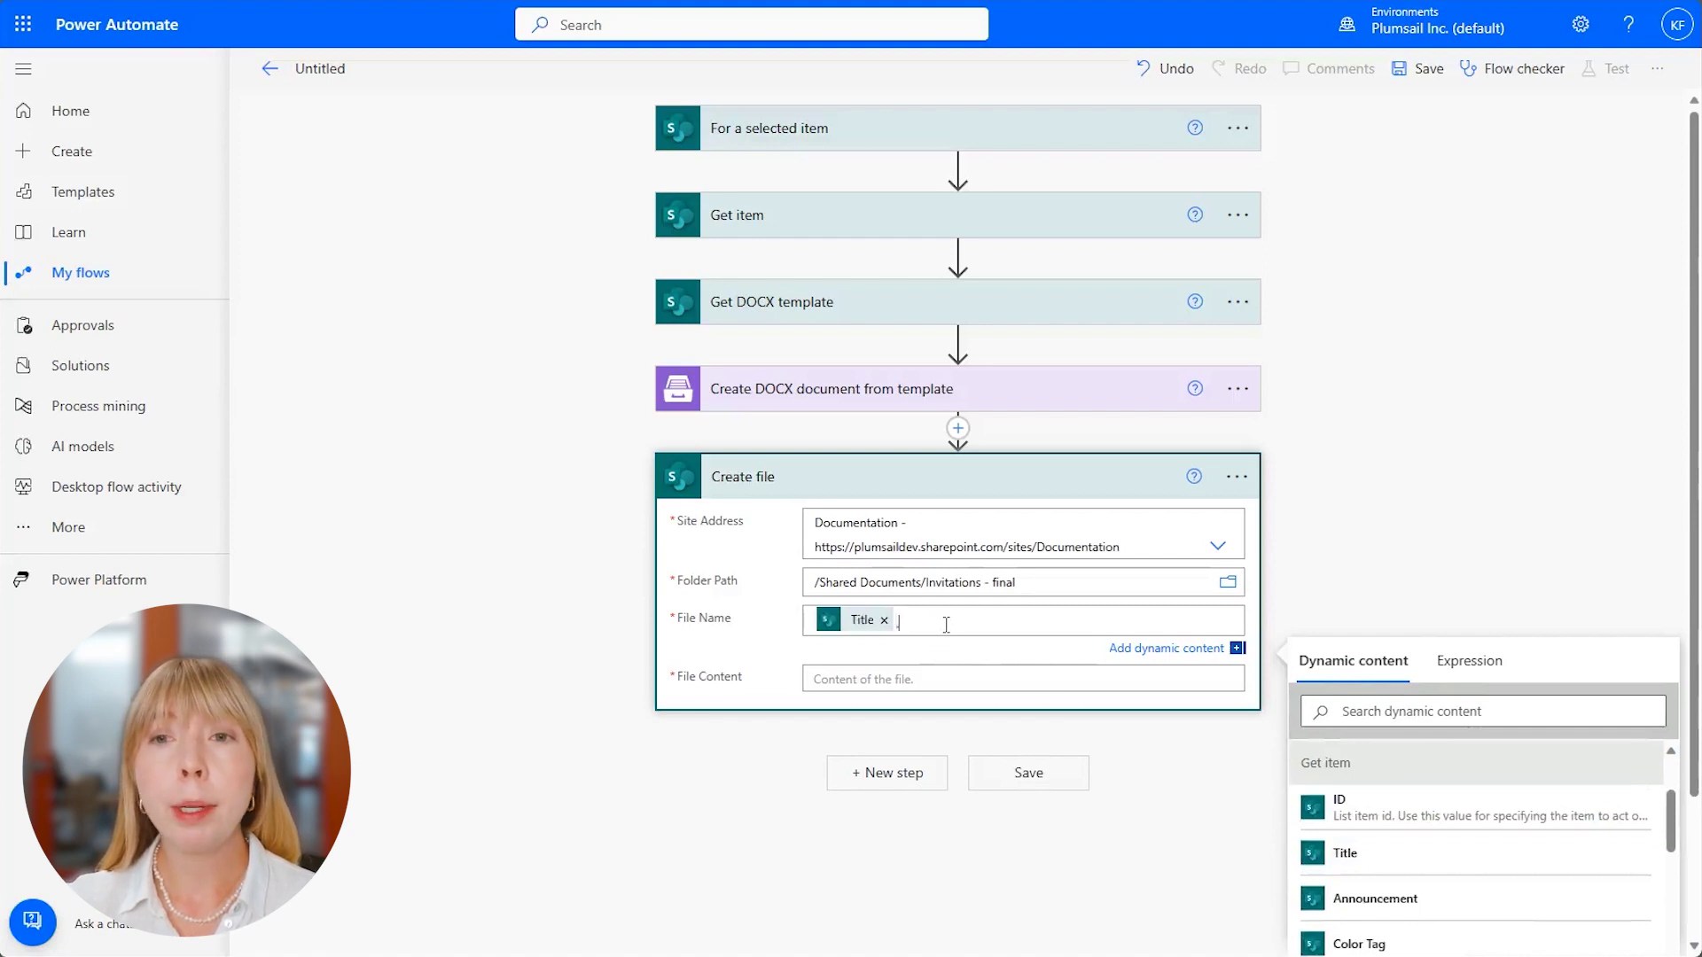
text(.docx)
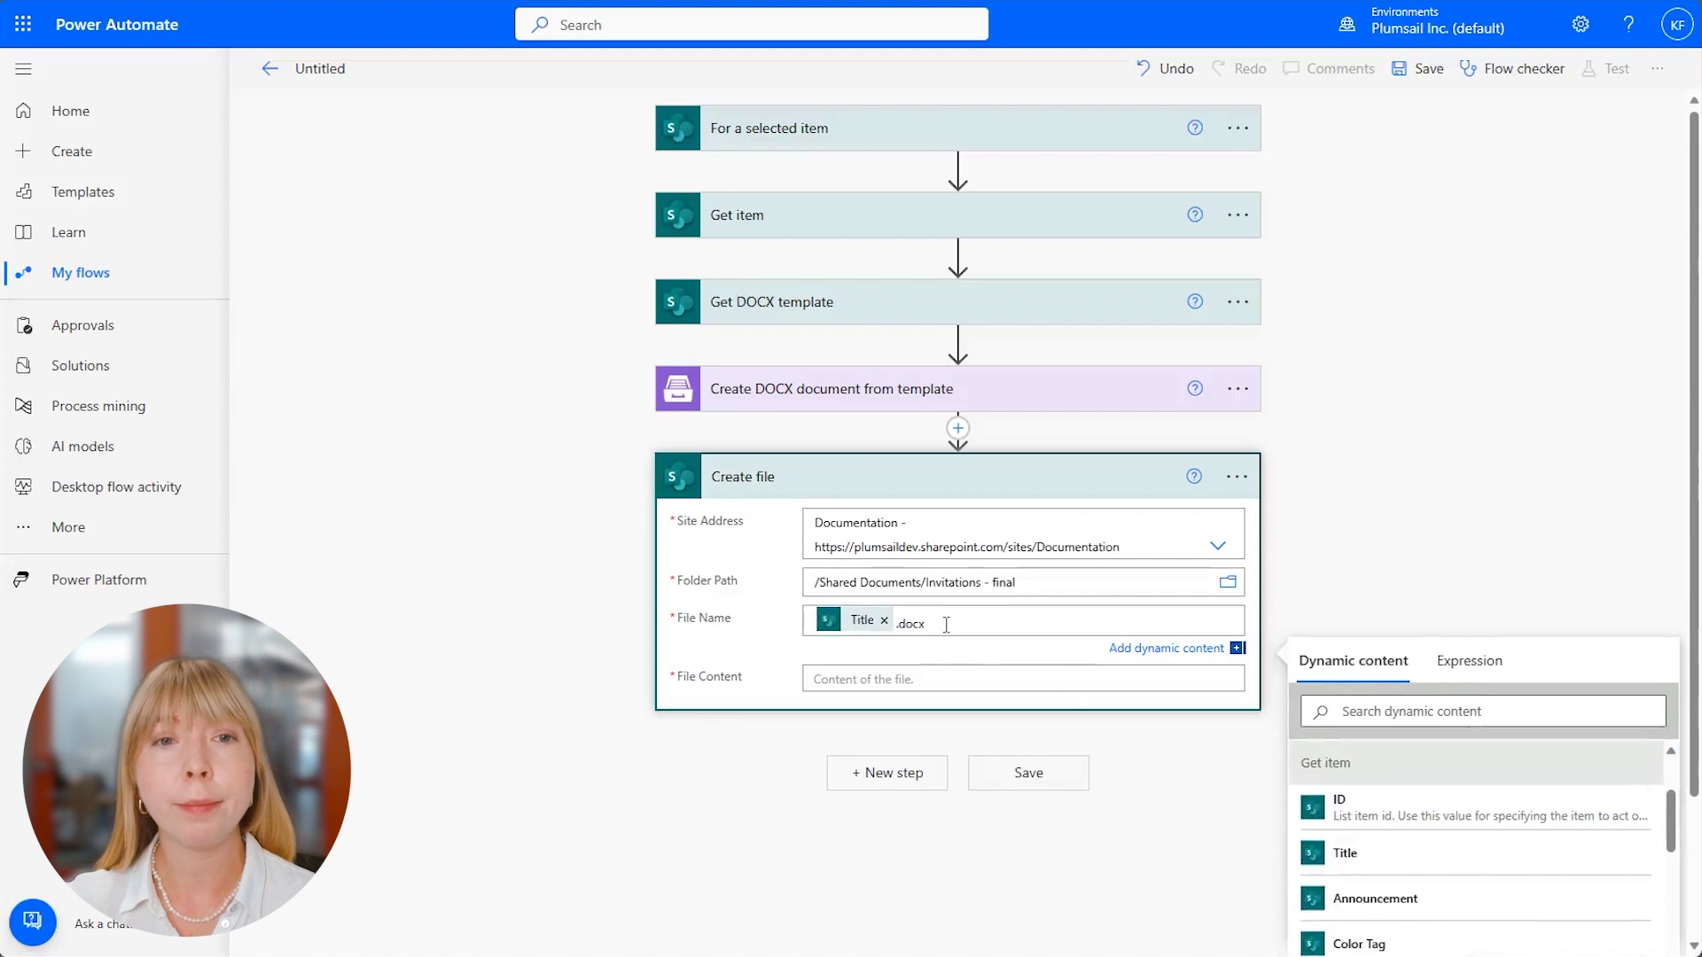
click(938, 679)
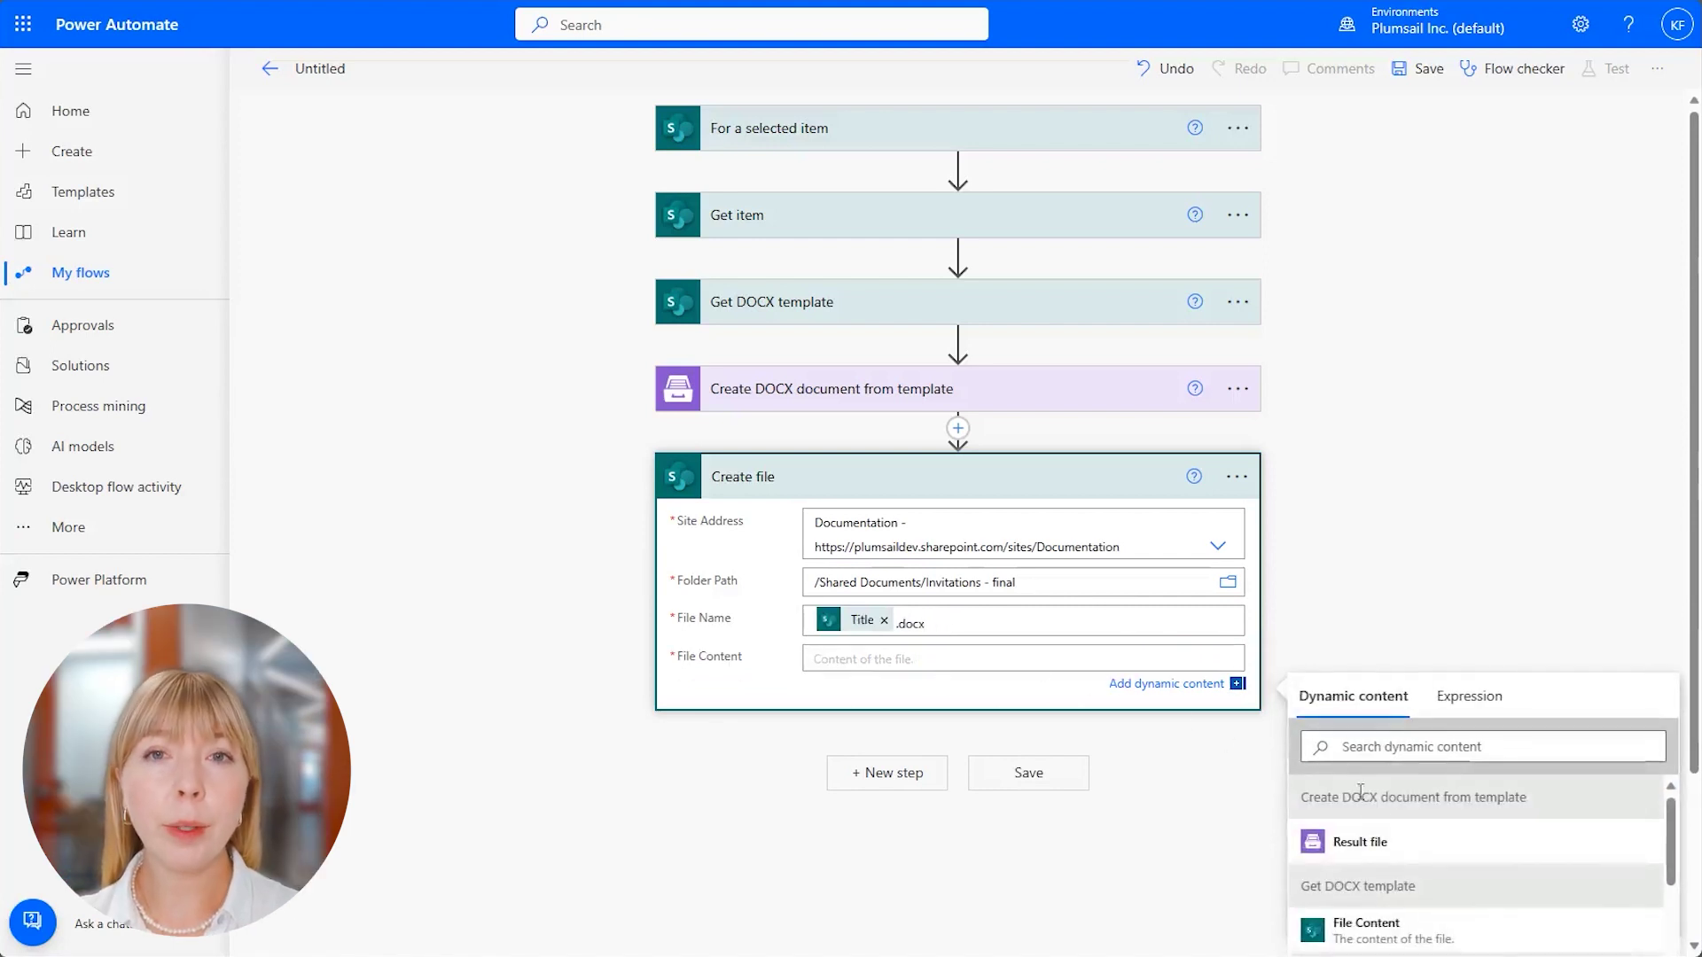
click(1408, 847)
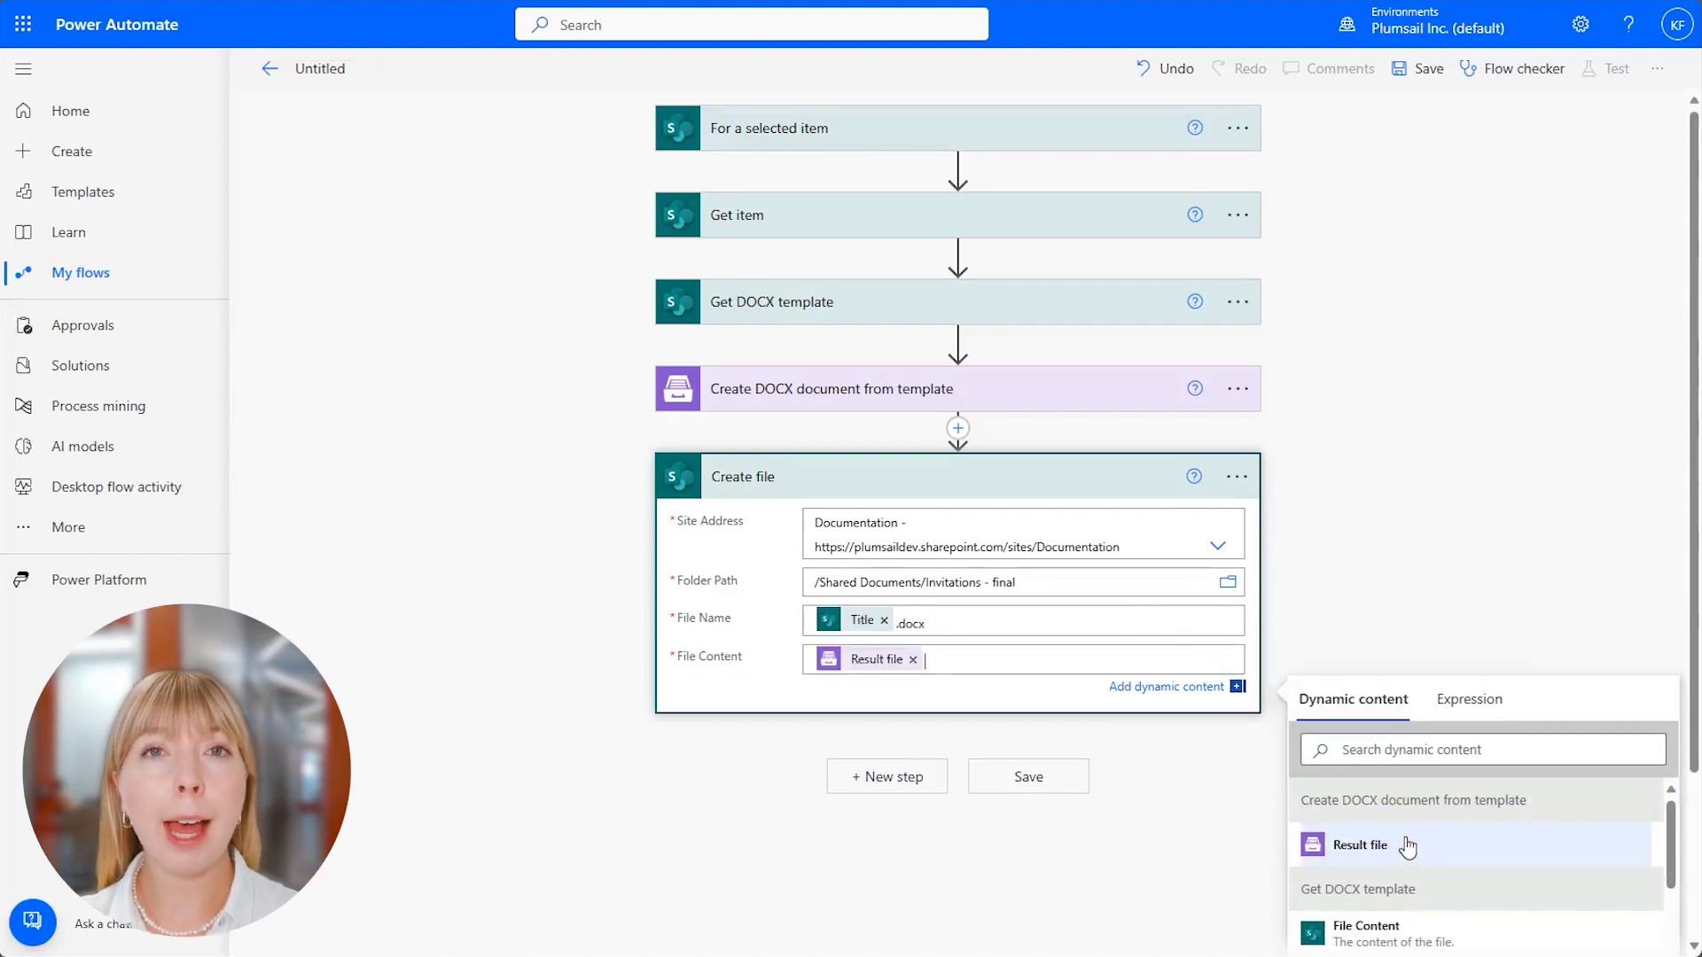
click(324, 64)
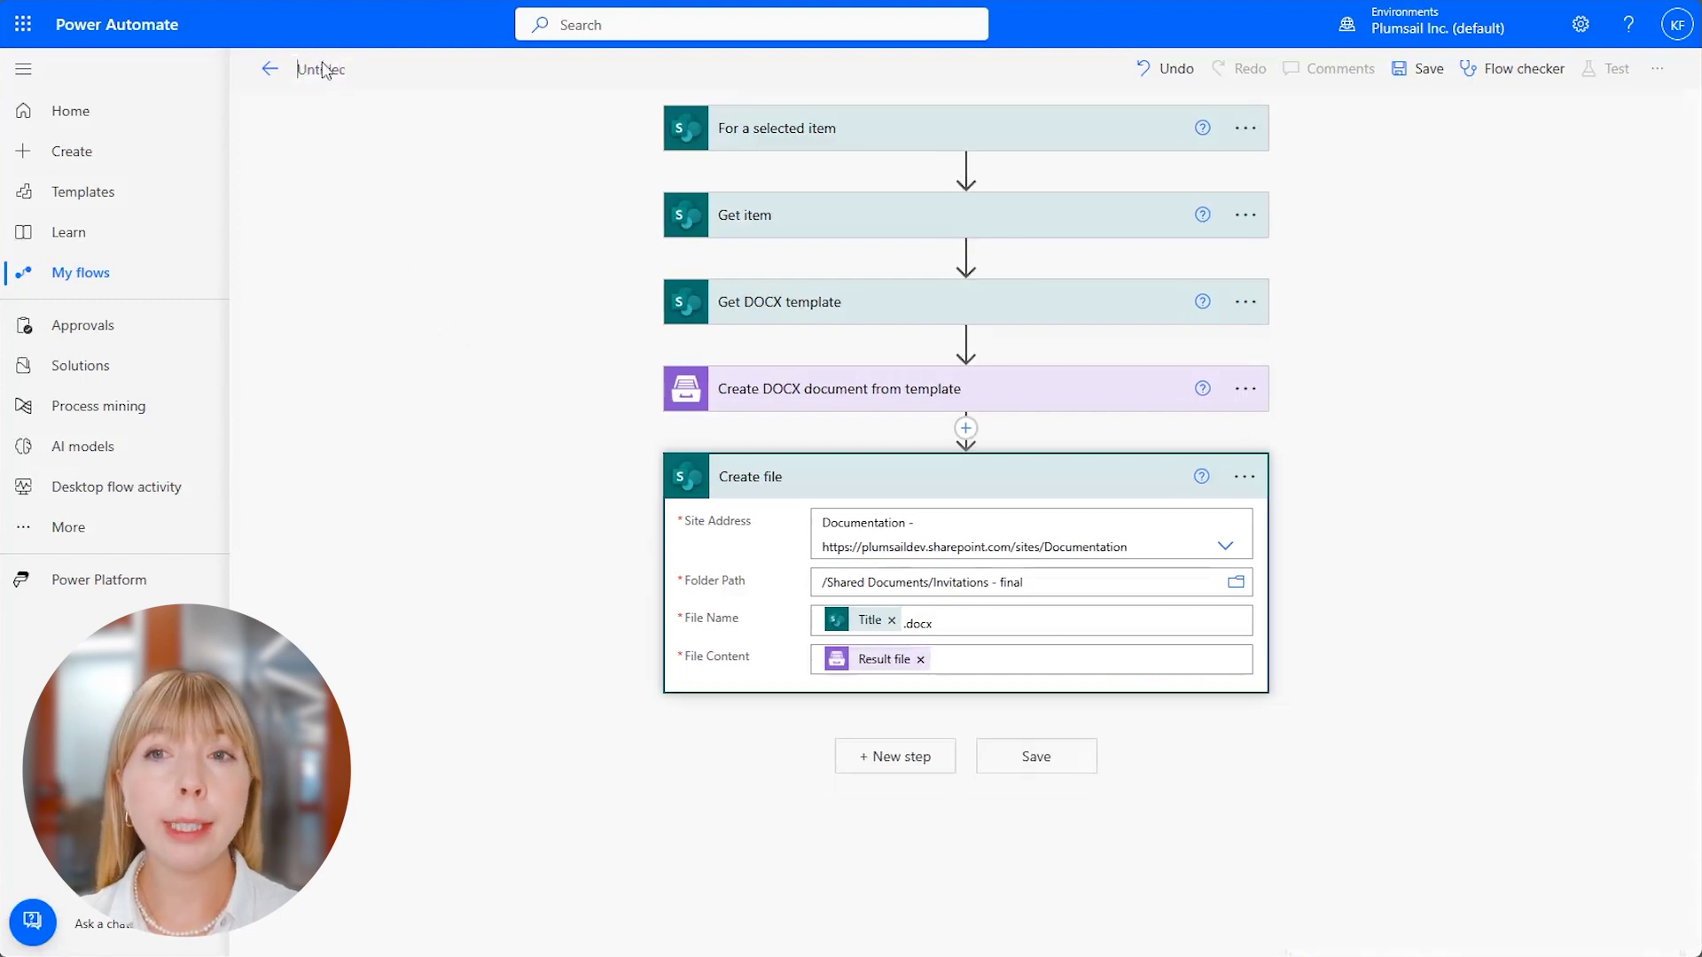
Replace the Untitled flow name with 'Create Announcement Document' and save the flow.
key(ctrl+a)
text(Create Announce)
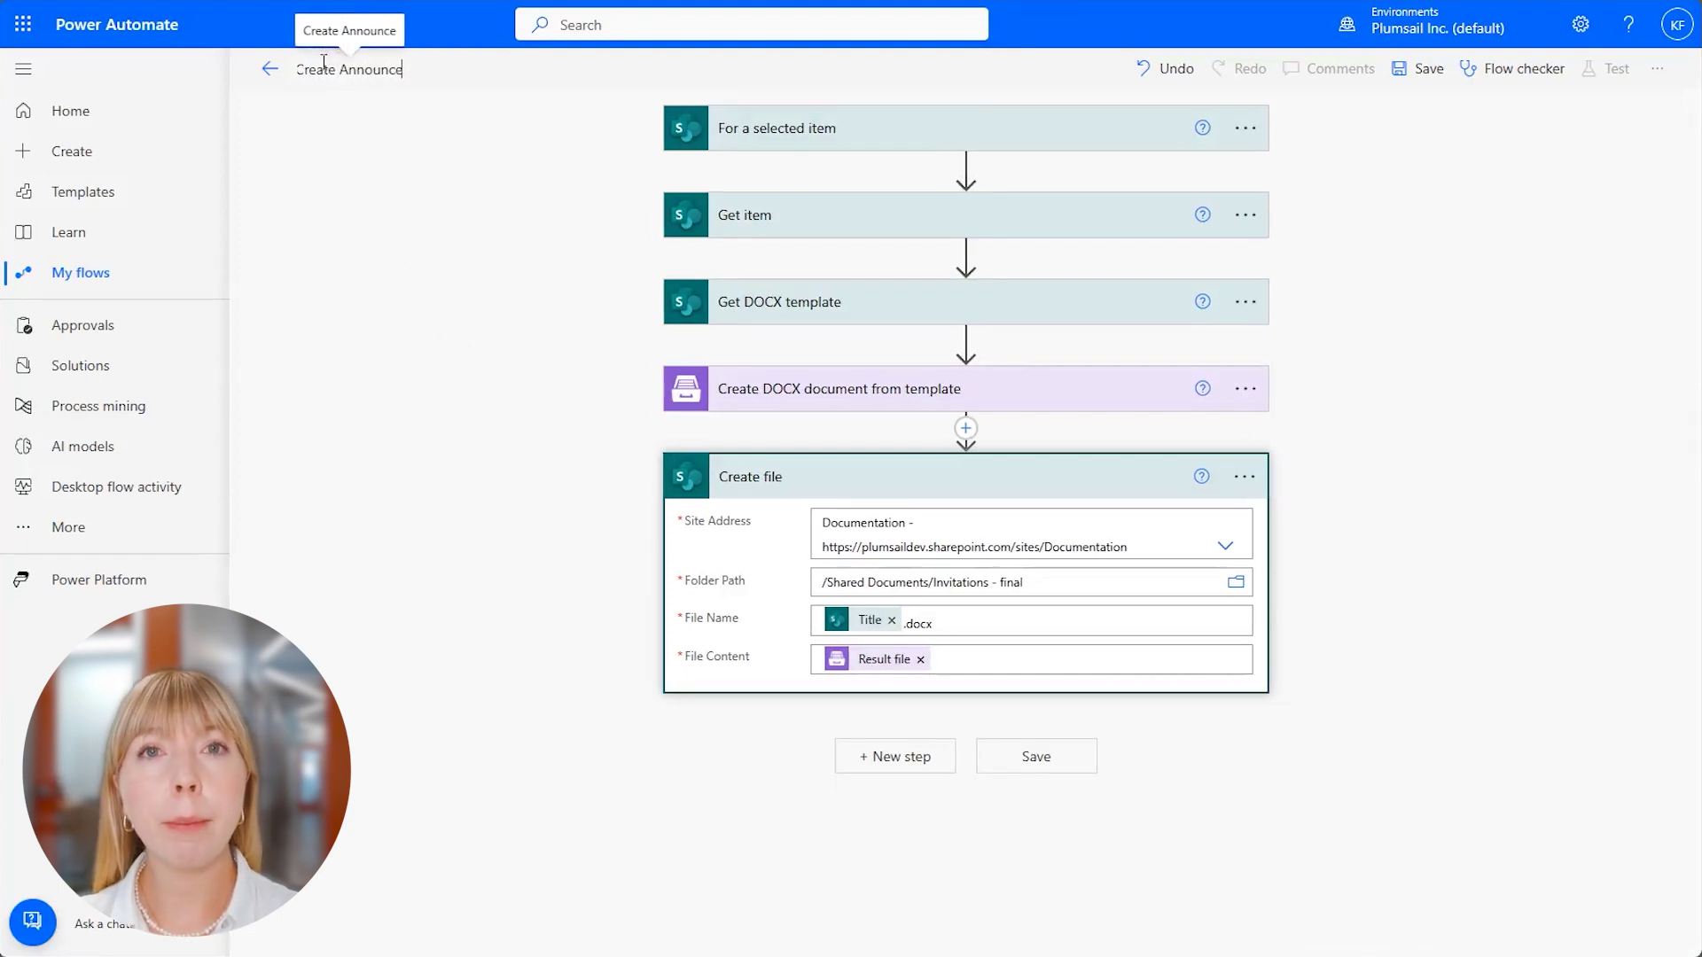
text(ment Documn)
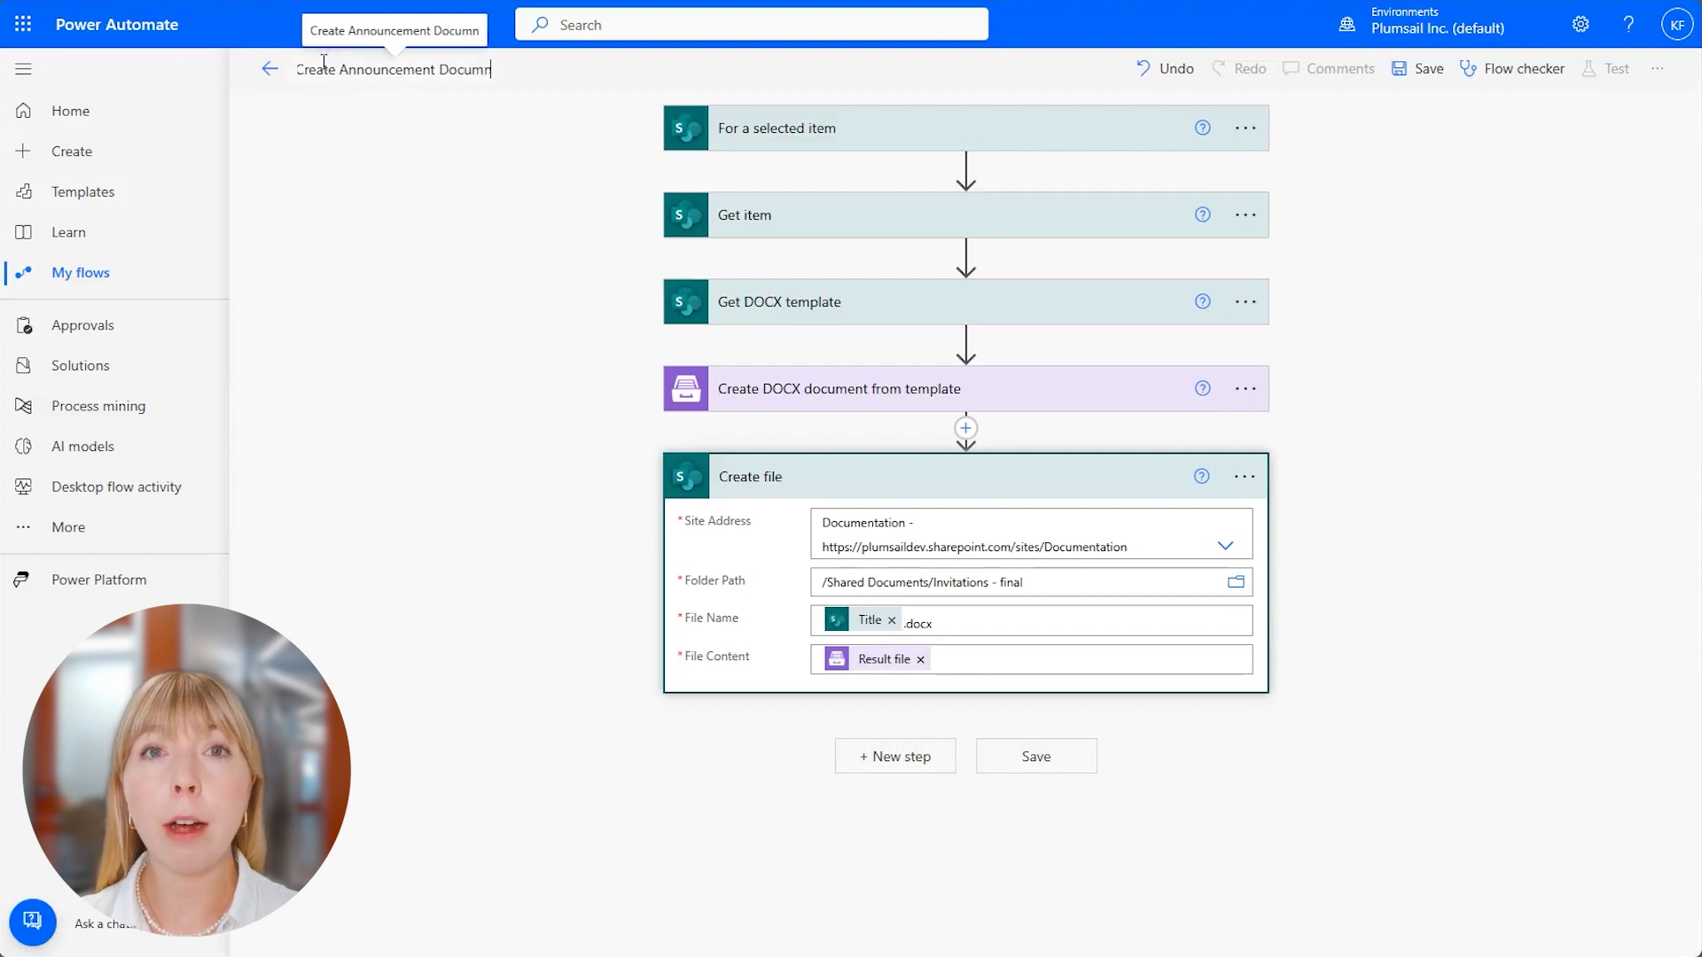
key(BackSpace)
text(ent)
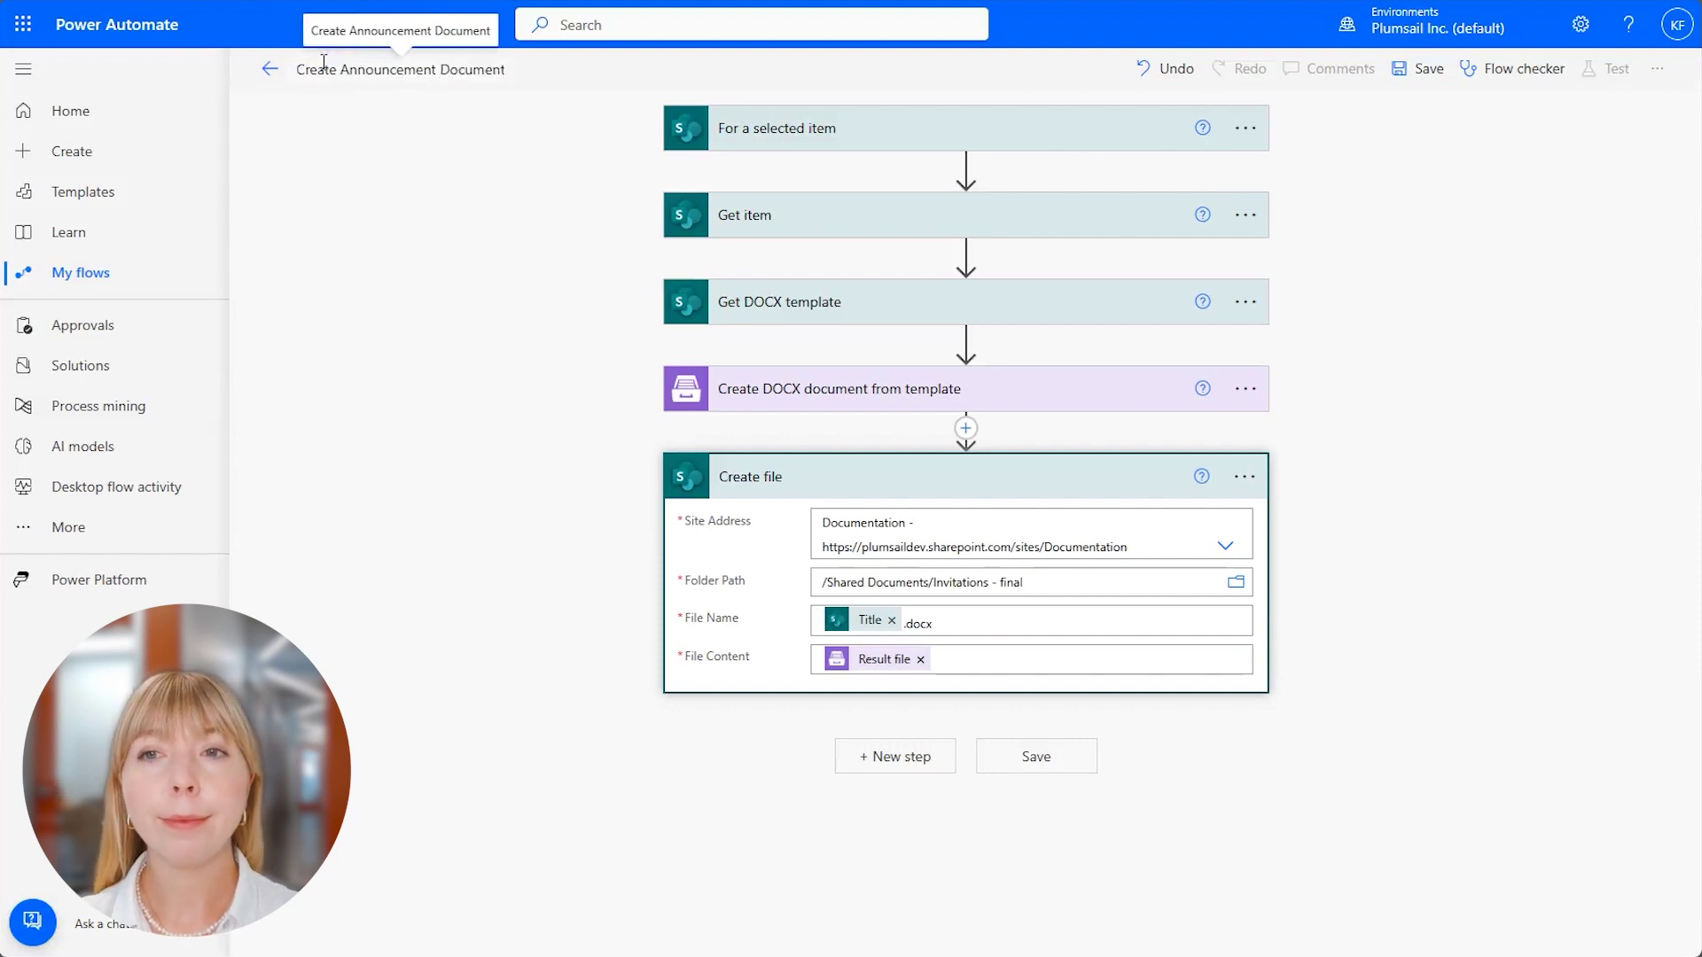
click(1036, 758)
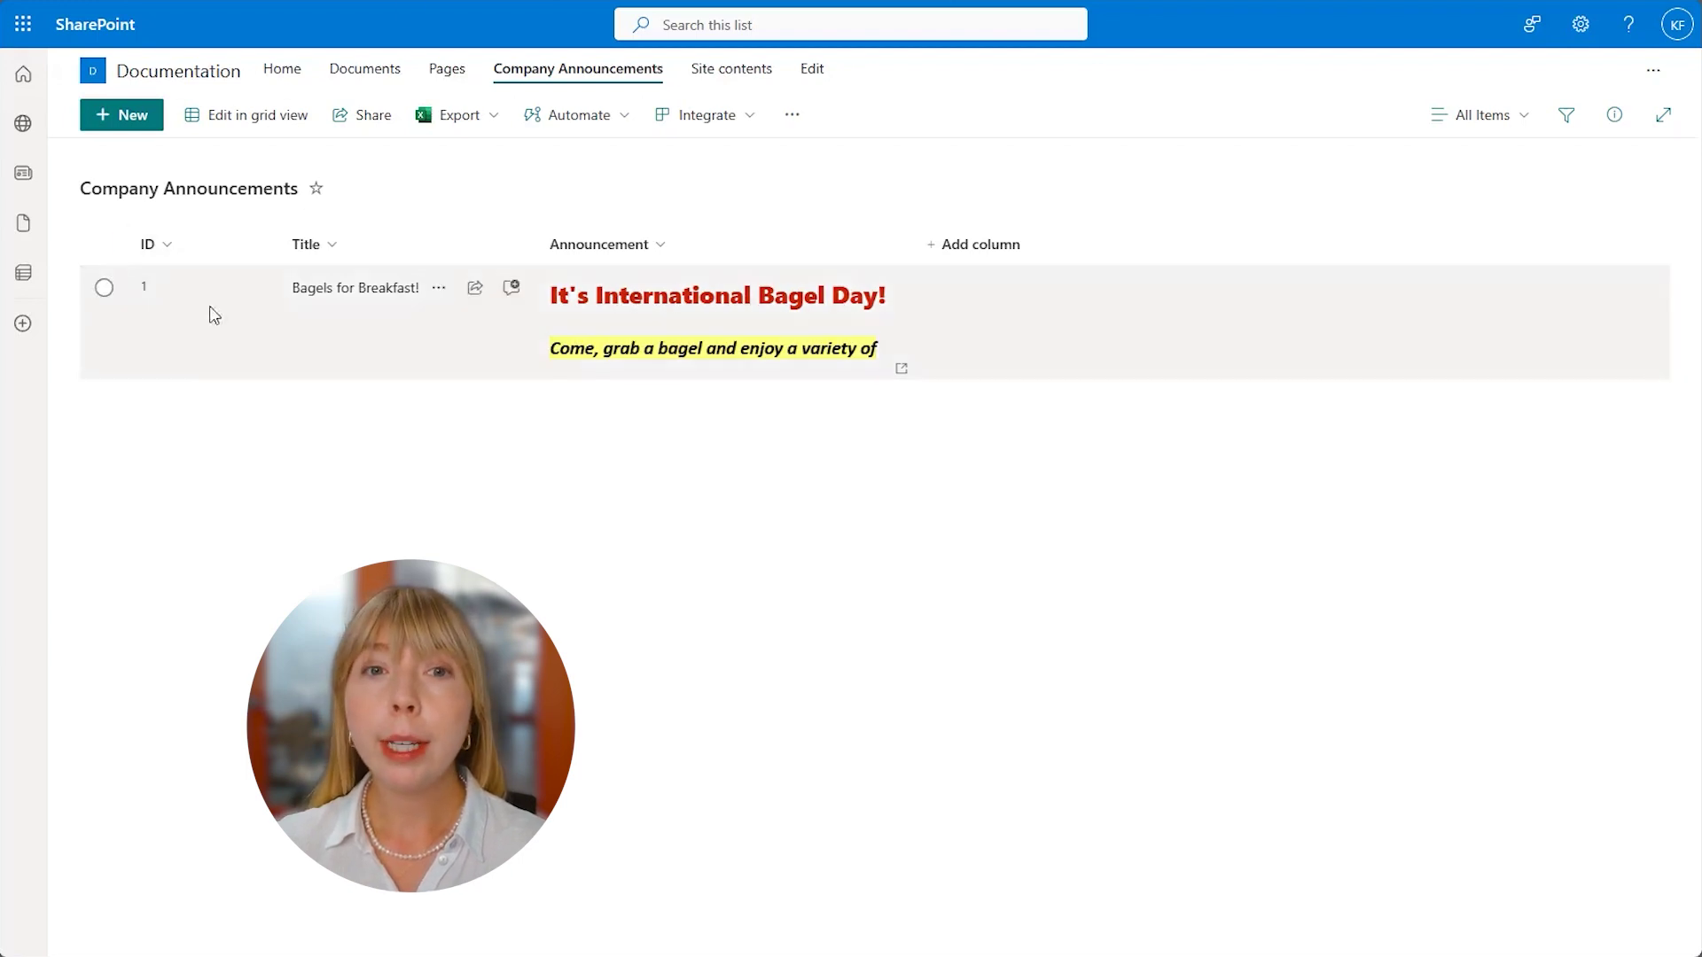
Launch Create Announcement Document on Bagels for Breakfast! from Automate and confirm the connections.
click(209, 306)
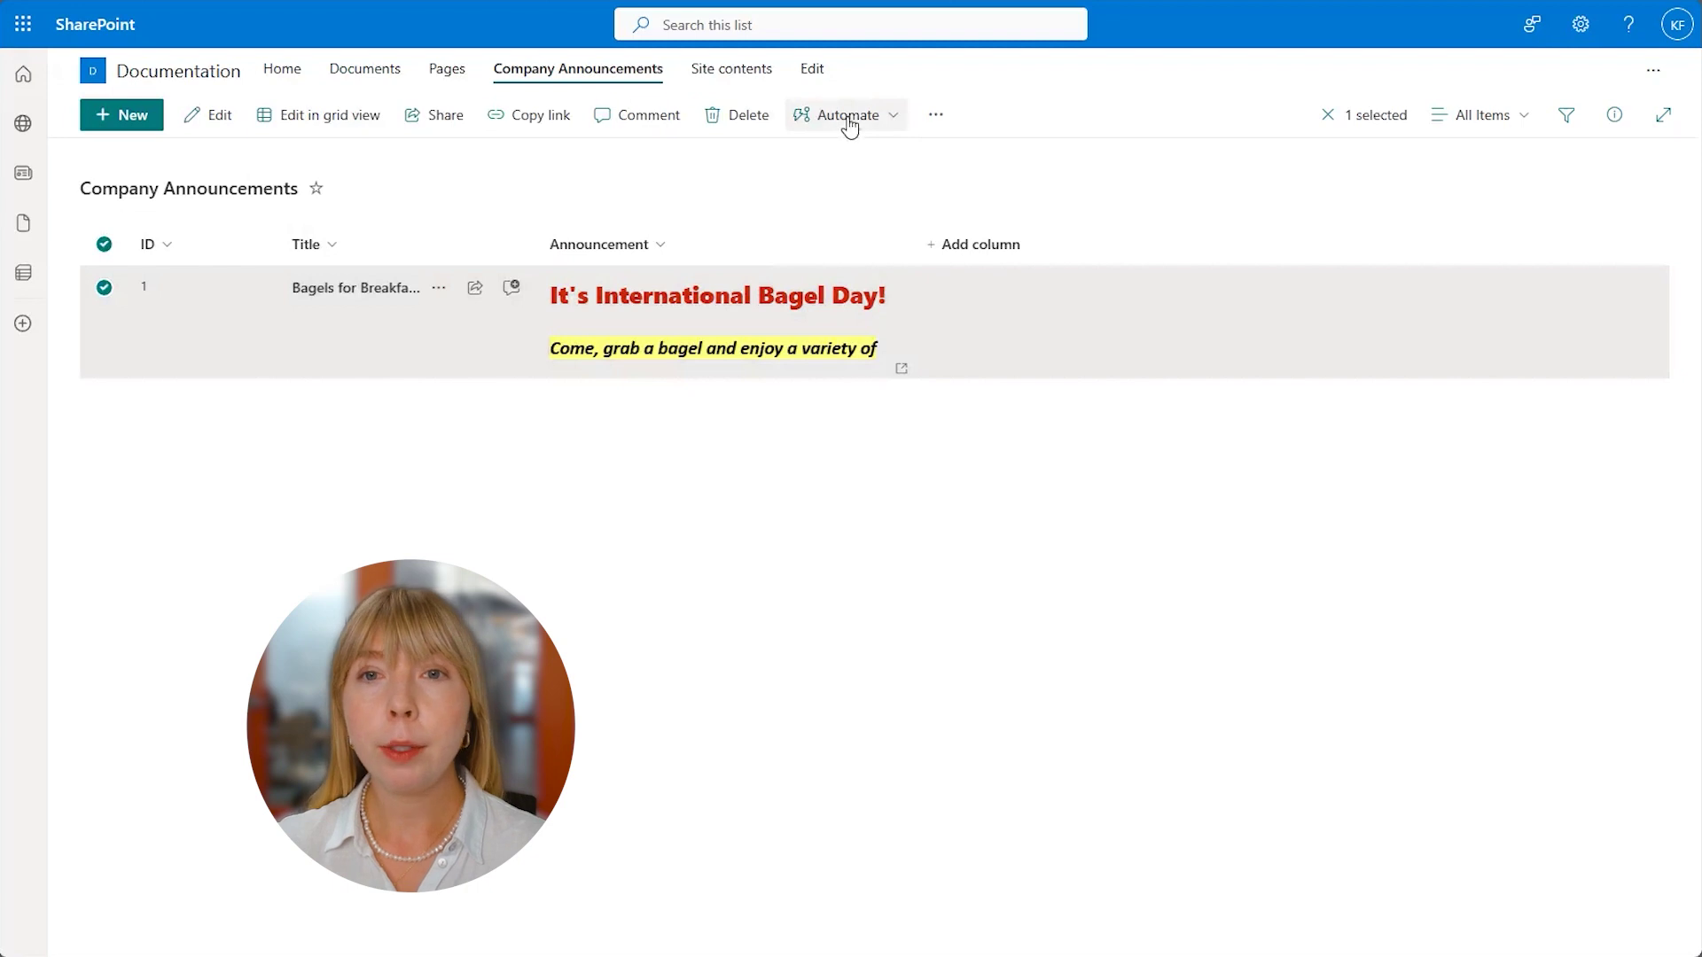
click(847, 122)
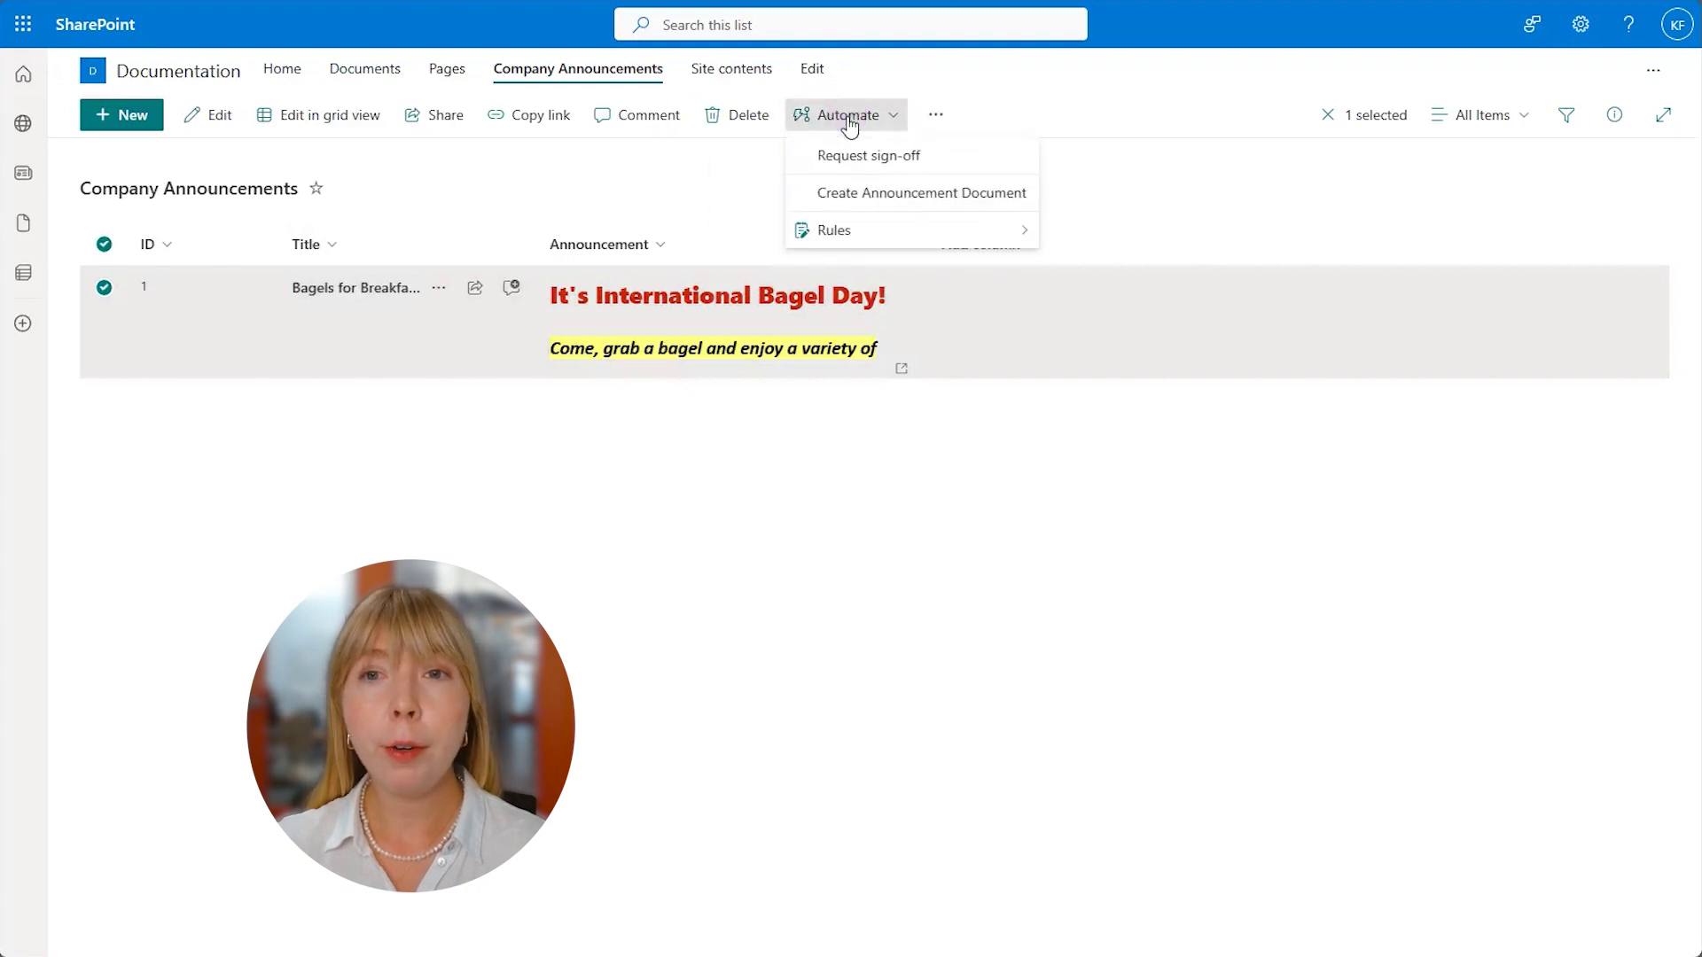
click(883, 195)
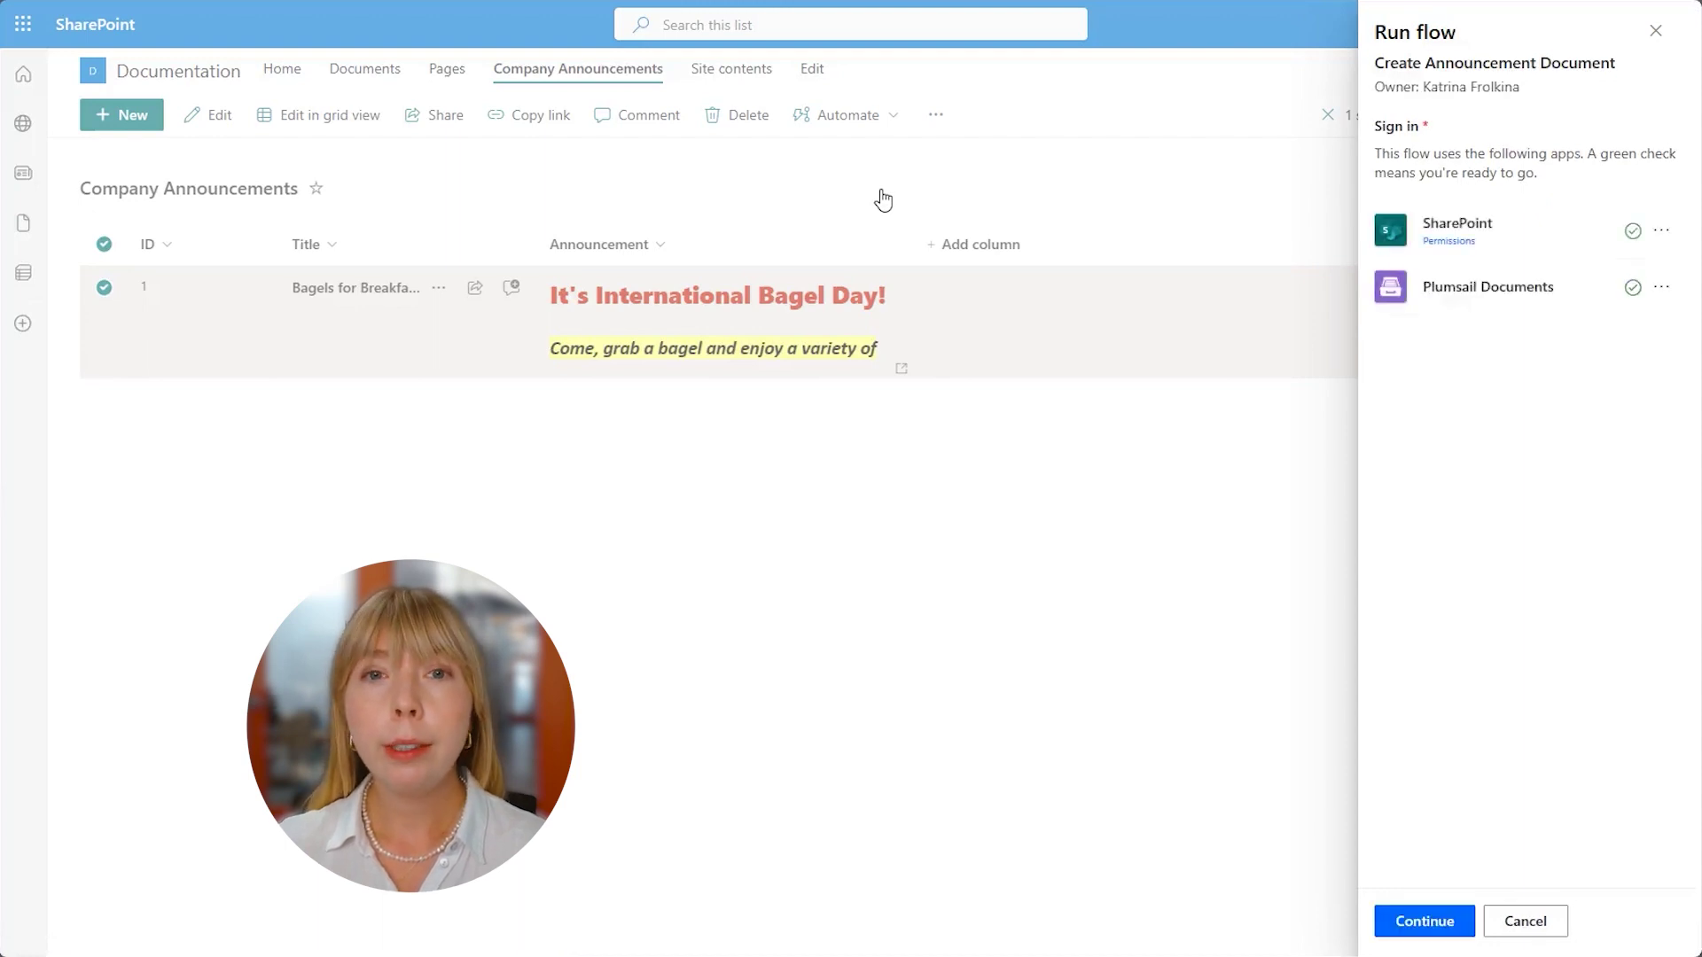
click(1427, 925)
Run the flow, then open Bagels for Breakfast!.docx from the Invitations - final folder.
click(1422, 921)
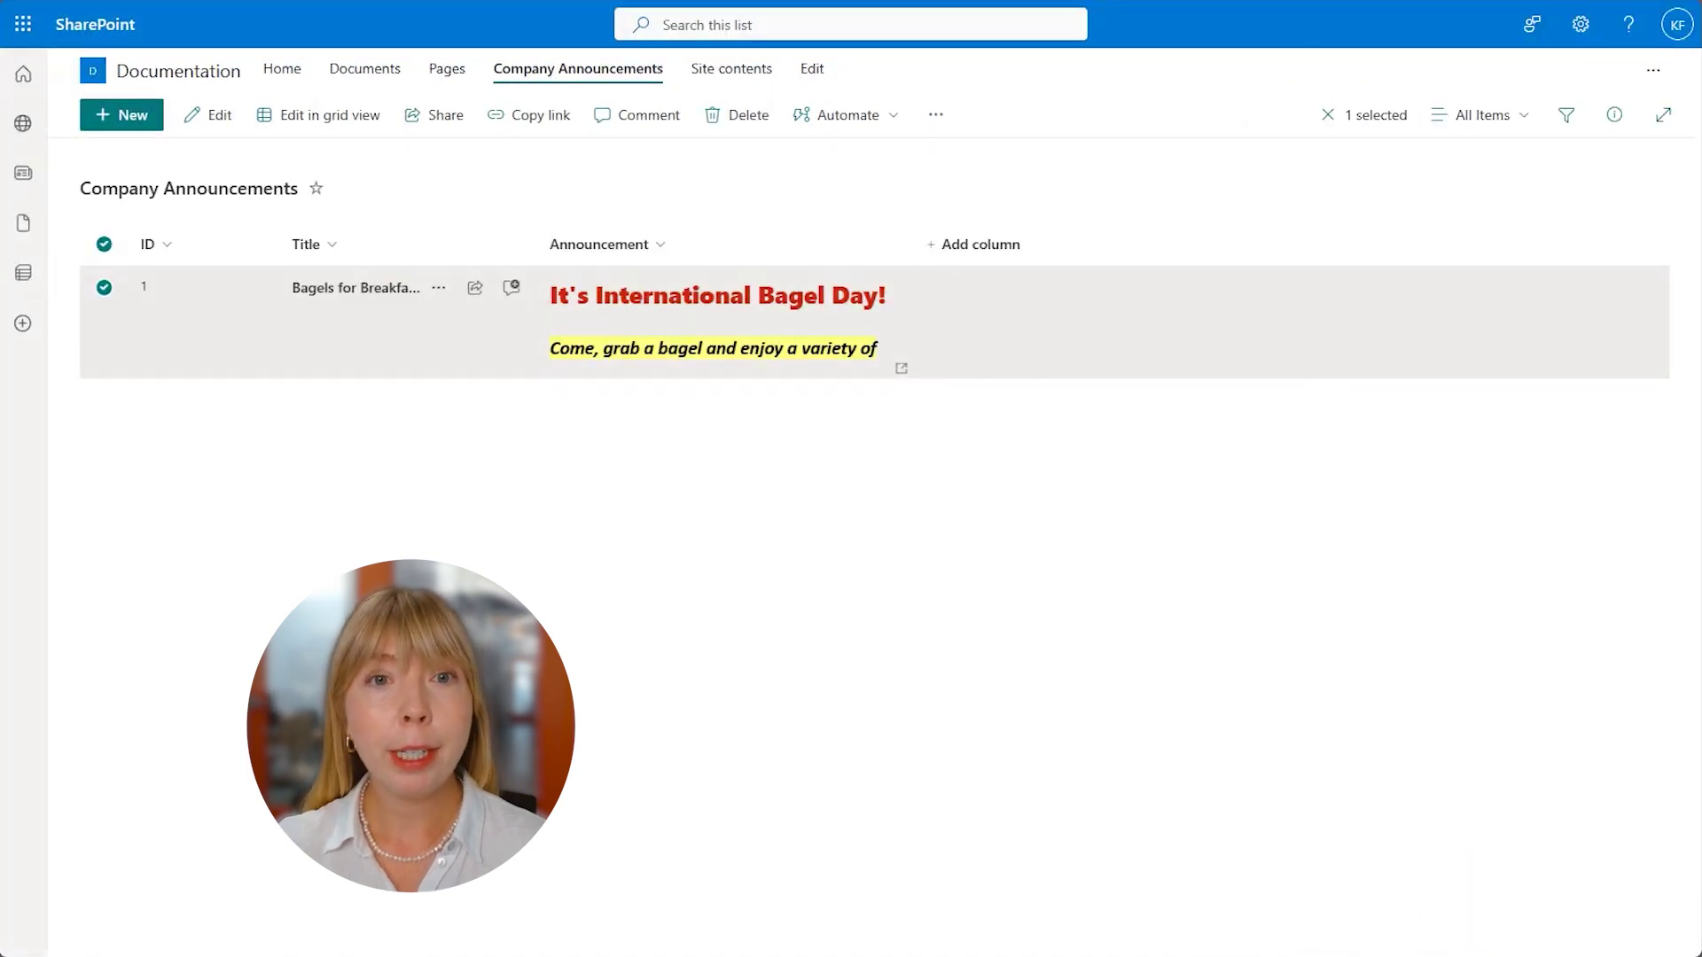
click(377, 75)
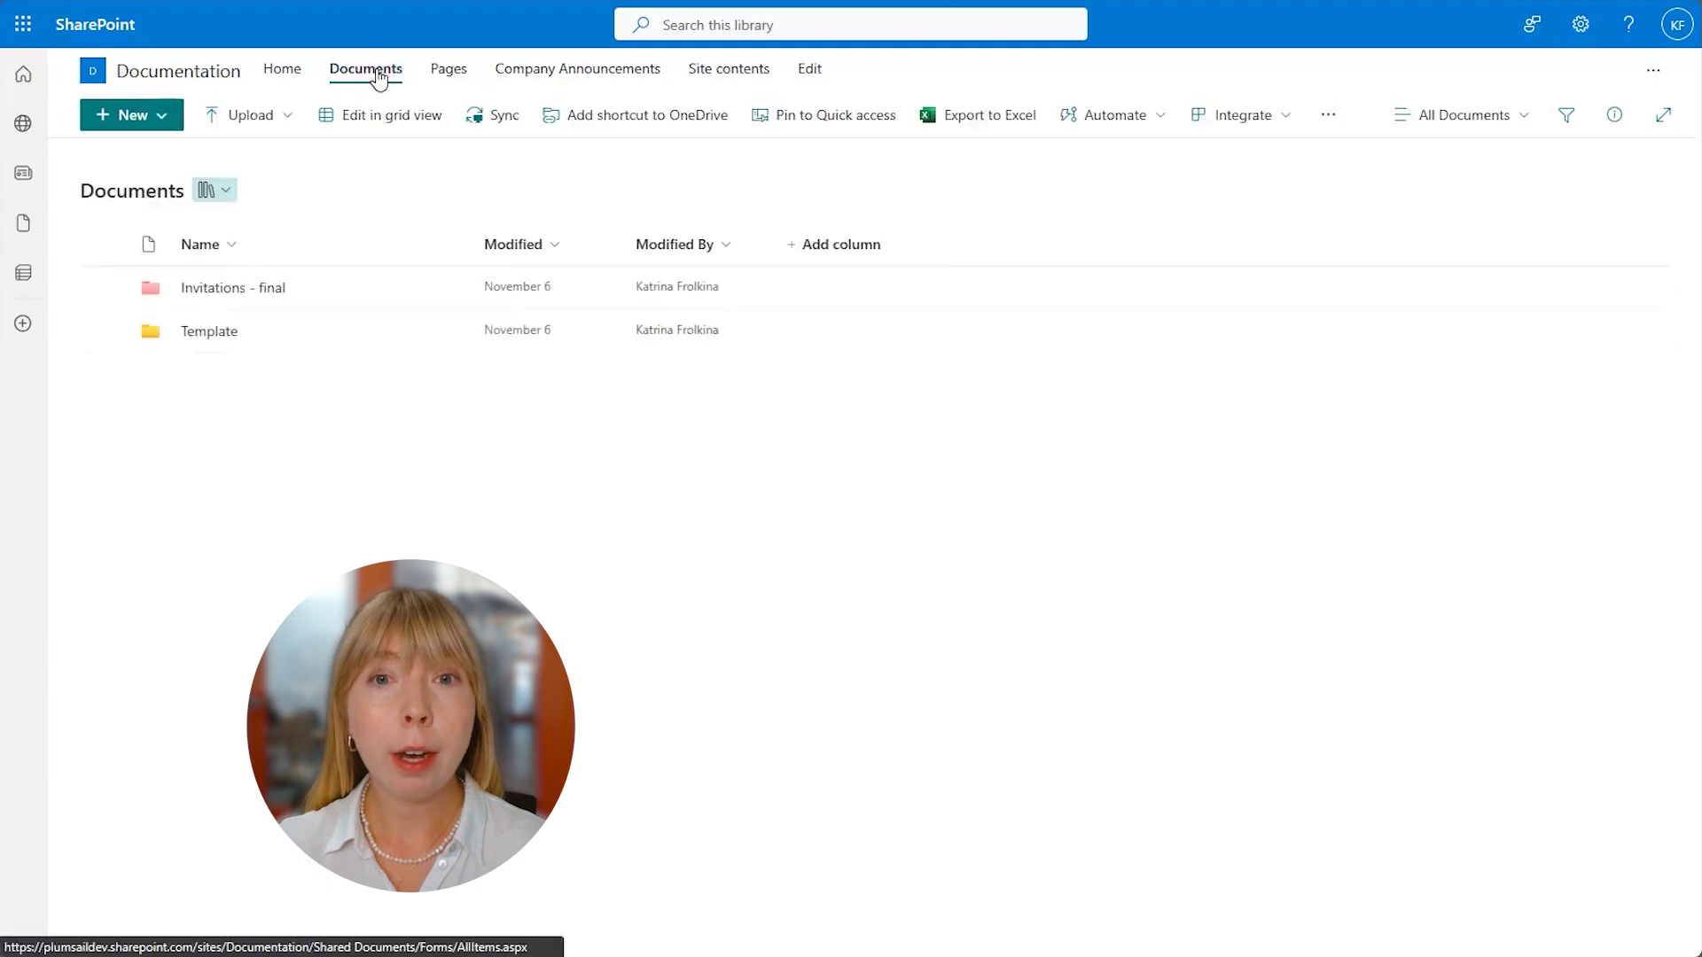
click(277, 287)
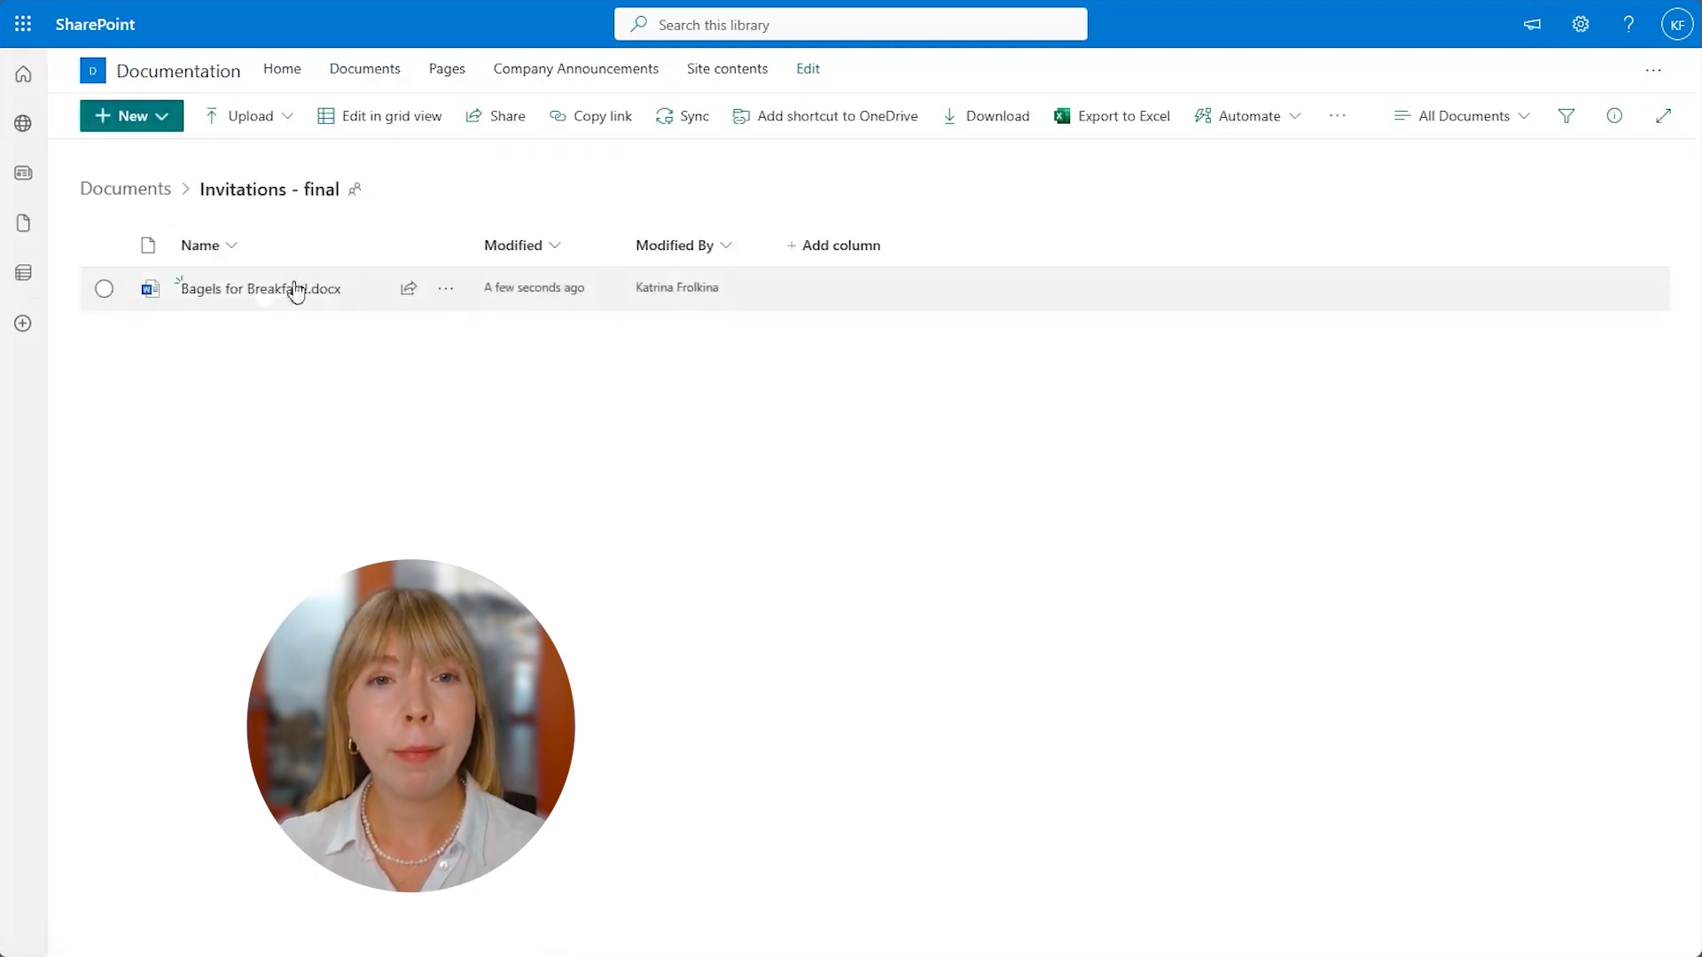
mouse_move(304, 304)
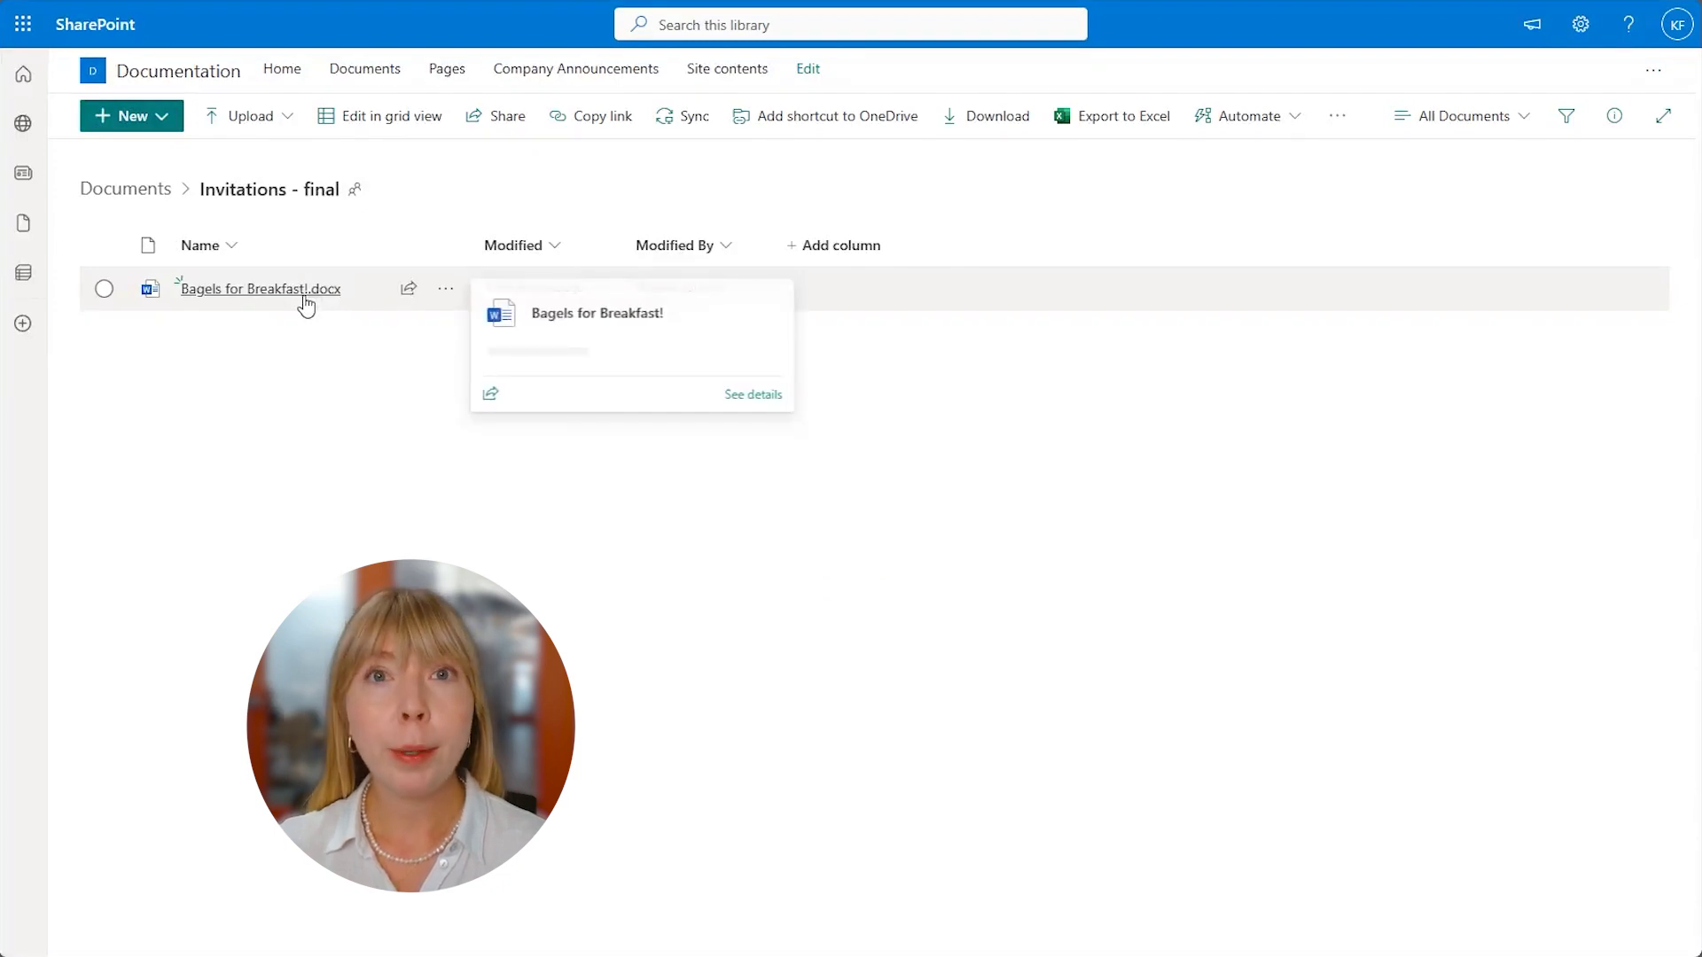
click(304, 295)
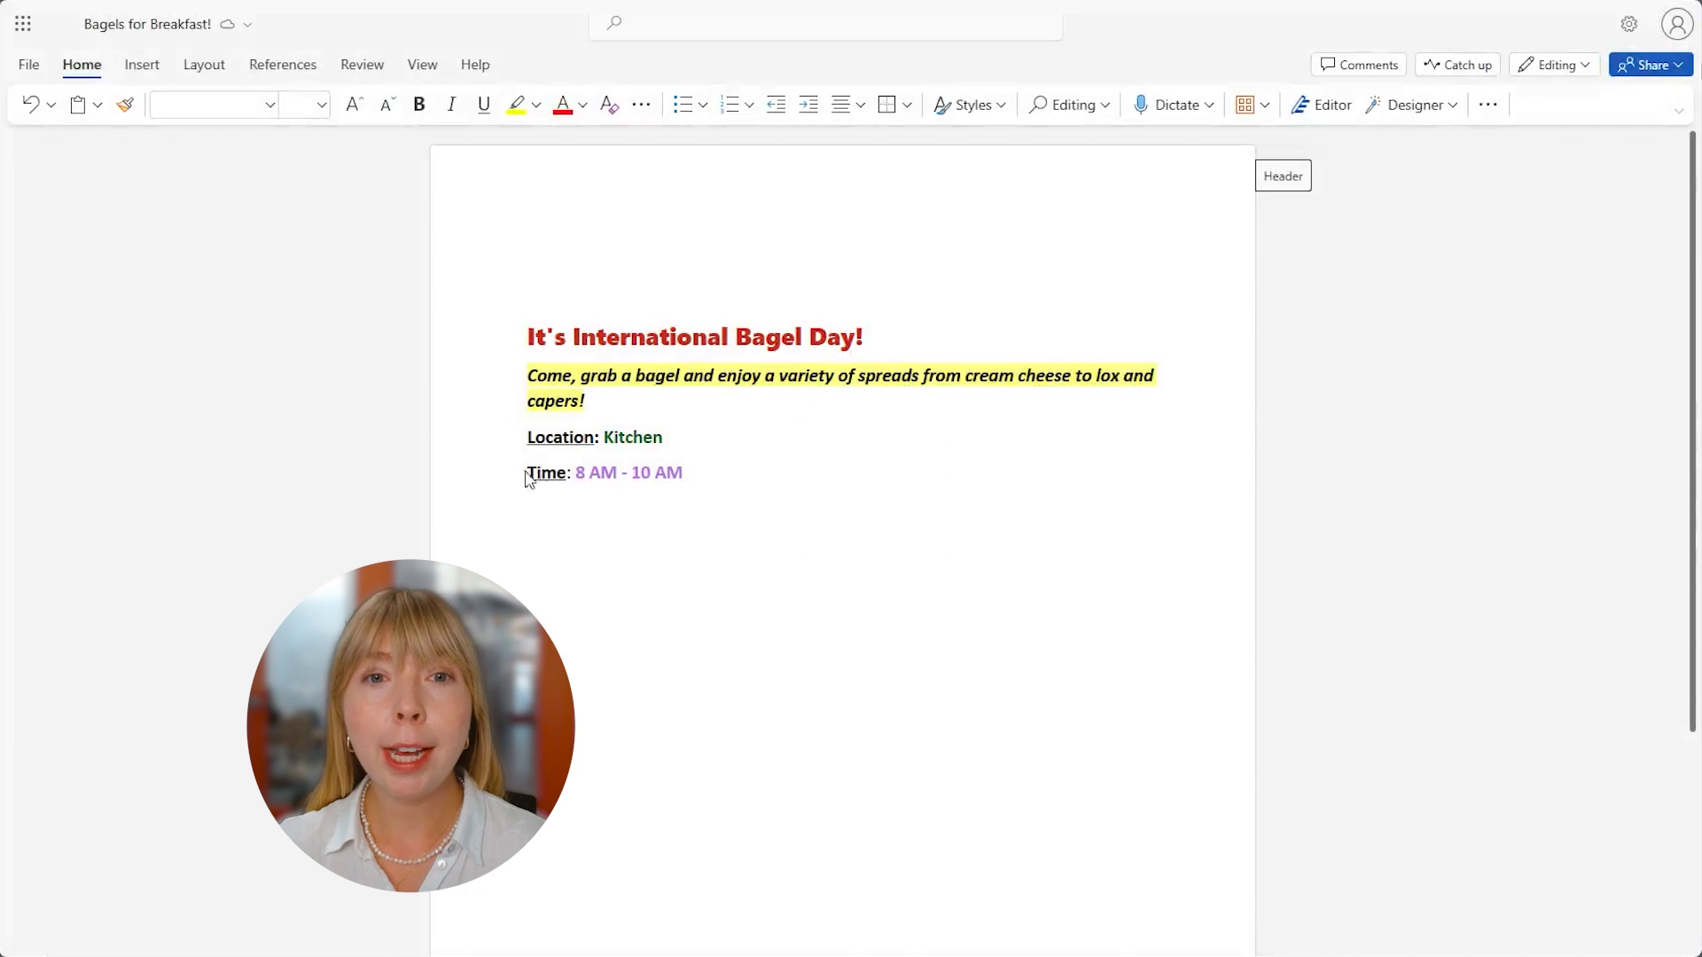